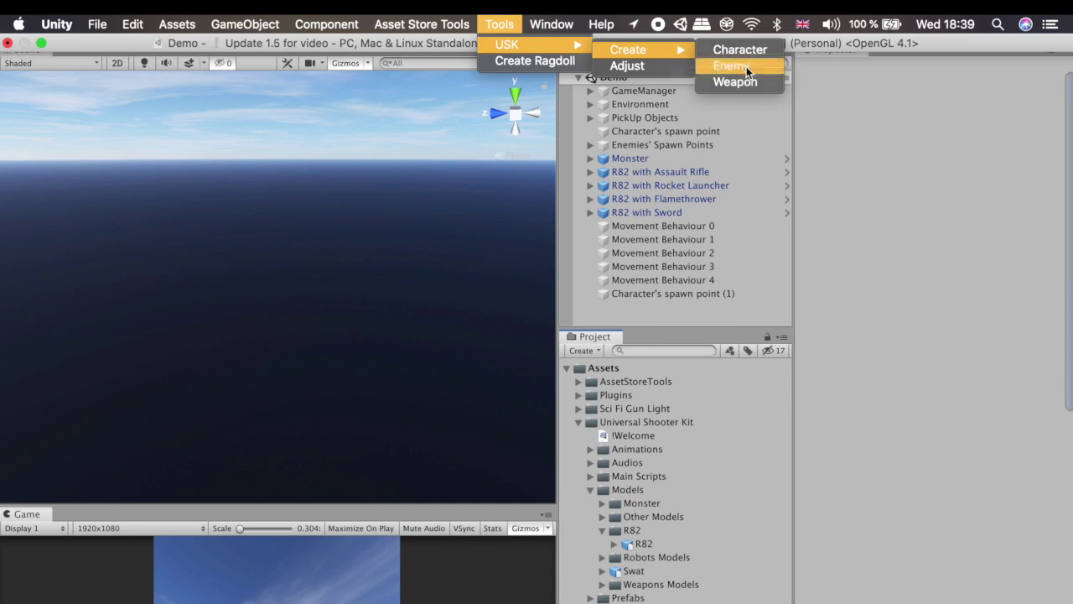
Step: Create a new USK enemy using the R82 model as the enemy's model
{"action": "left_click", "coordinate": [746, 66]}
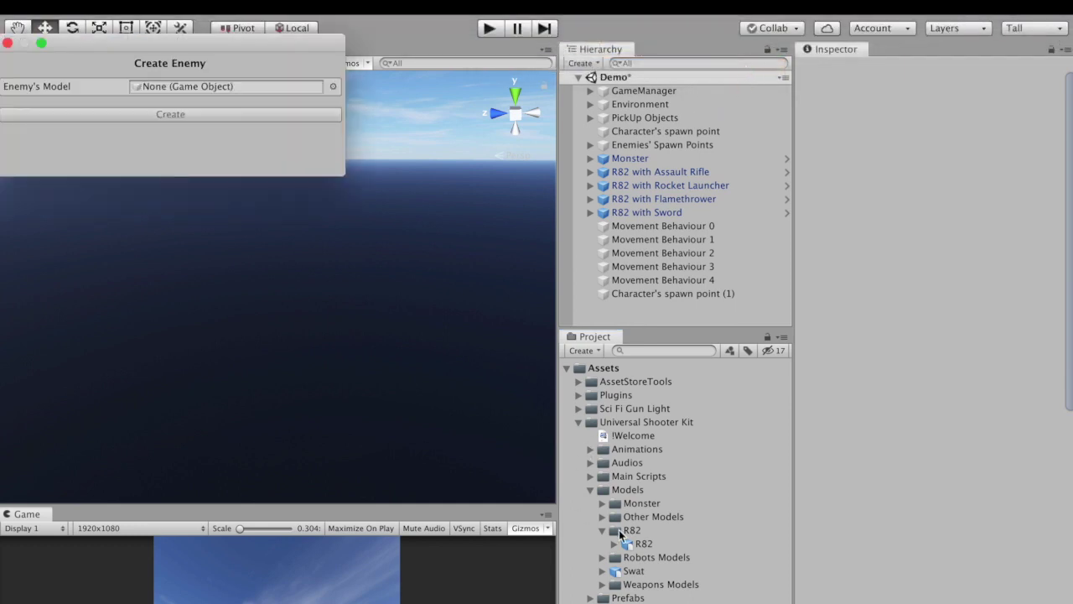
{"action": "left_click_drag", "start_coordinate": [621, 545], "coordinate": [253, 88]}
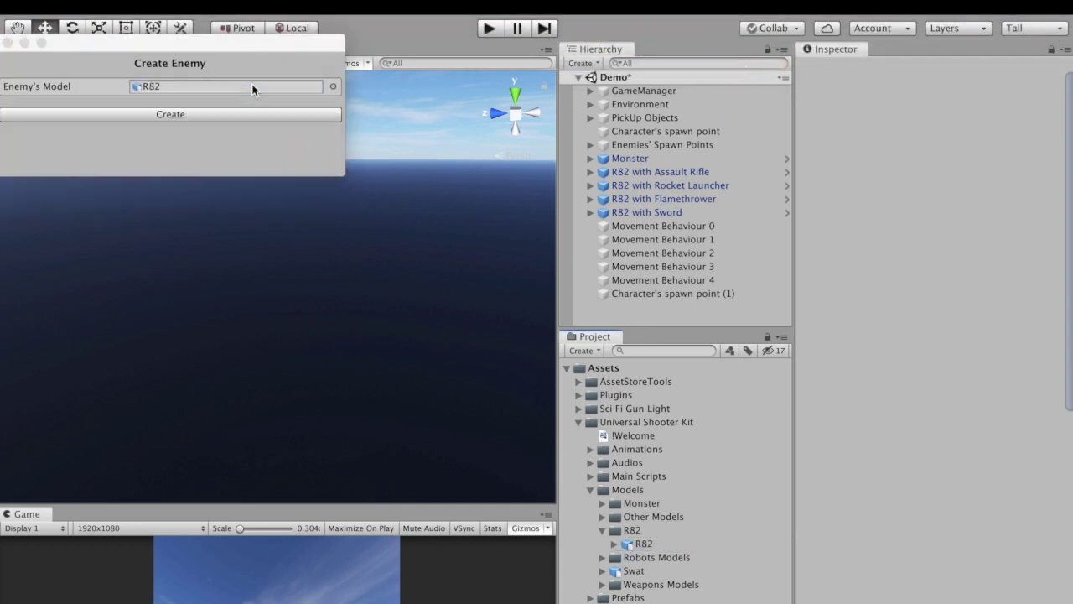
{"action": "left_click", "coordinate": [247, 112]}
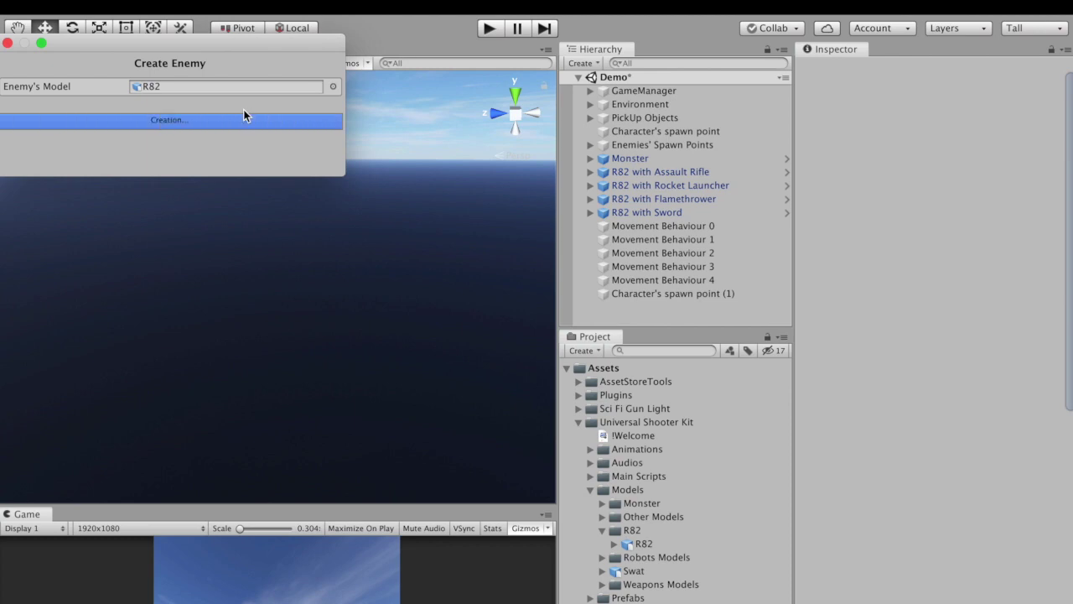
{"action": "left_click", "coordinate": [7, 43]}
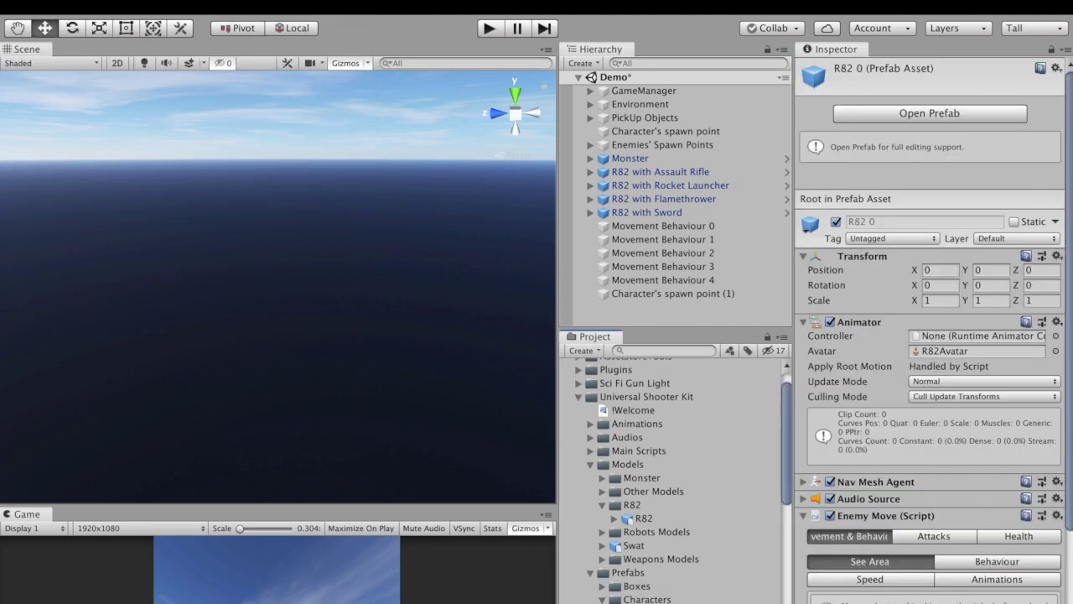
Step: Open the R82 0 prefab for editing and expand its object hierarchy
{"action": "left_click", "coordinate": [947, 112]}
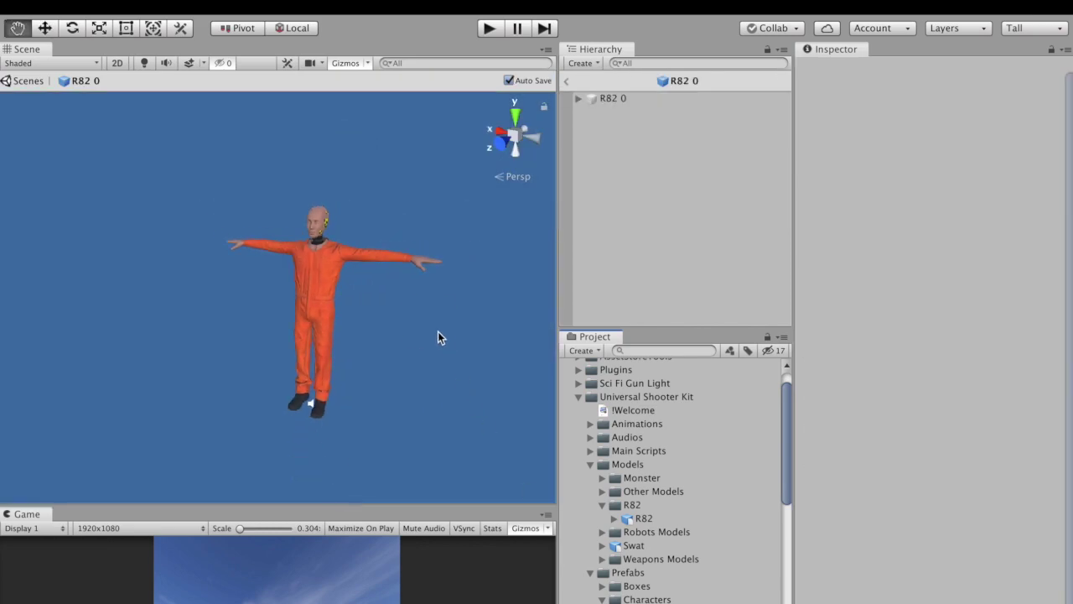
{"action": "left_click_drag", "start_coordinate": [431, 321], "coordinate": [524, 328], "text": "alt"}
{"action": "left_click", "coordinate": [579, 99]}
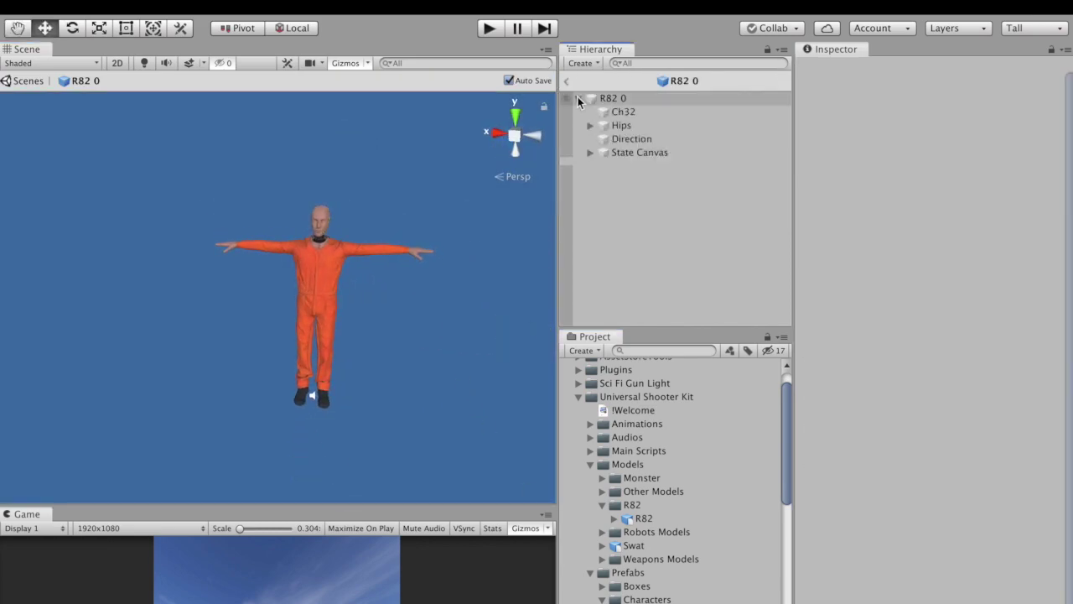
Step: Locate the enemy's Direction object and raise it to head height, at about Y 1.64
{"action": "left_click", "coordinate": [612, 100]}
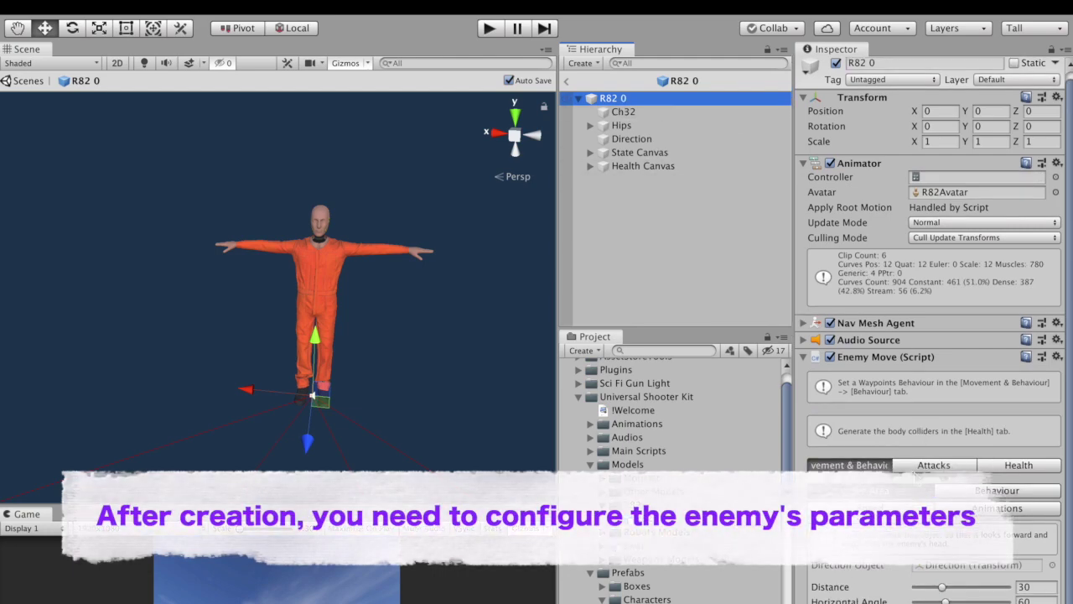
{"action": "left_click", "coordinate": [935, 565]}
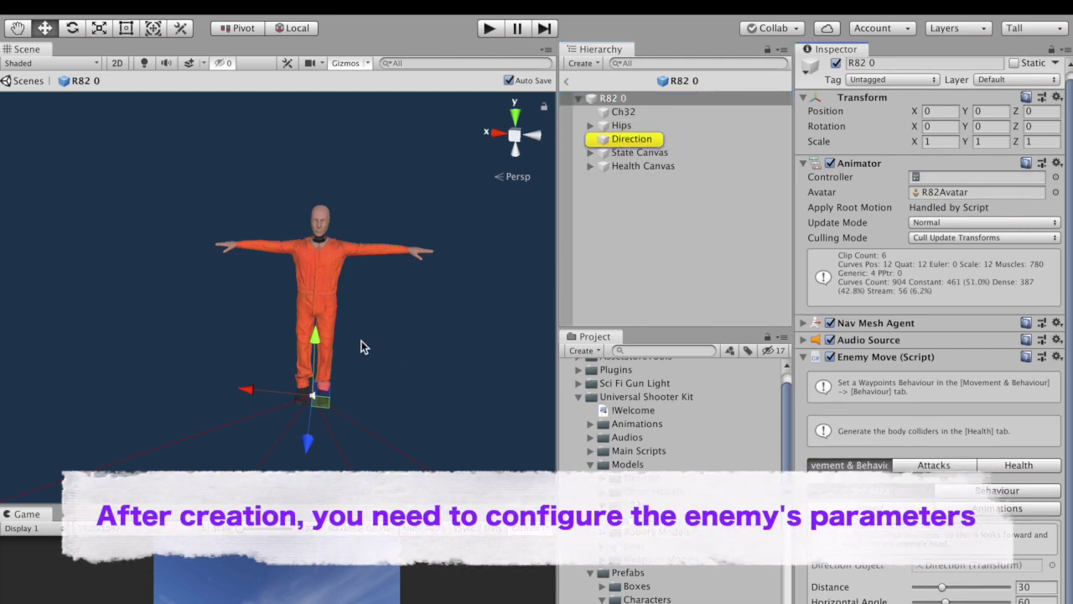
{"action": "left_click", "coordinate": [622, 141]}
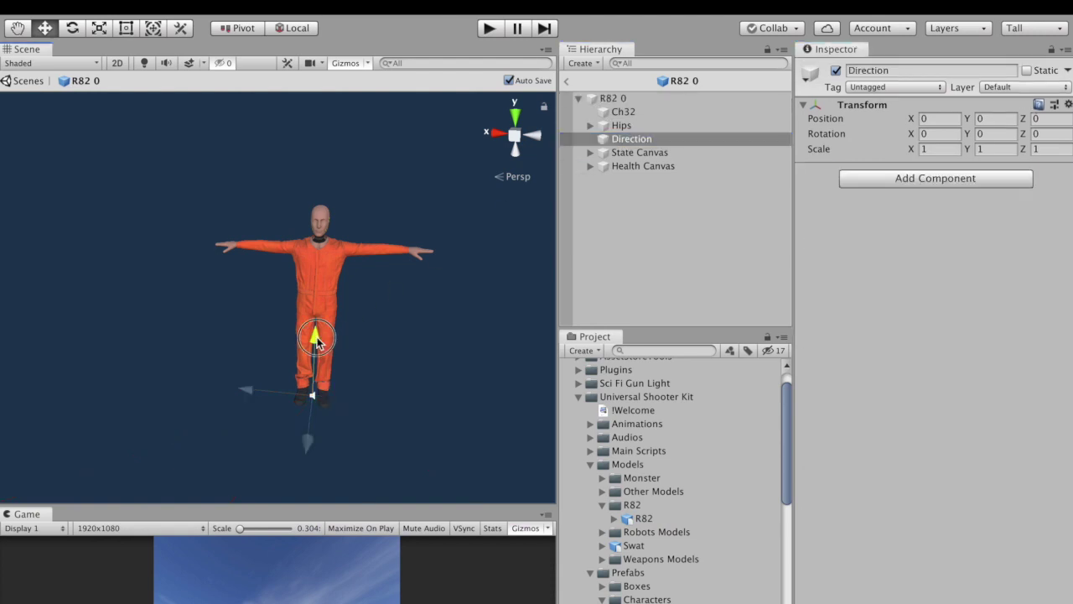
{"action": "left_click_drag", "start_coordinate": [312, 337], "coordinate": [331, 211]}
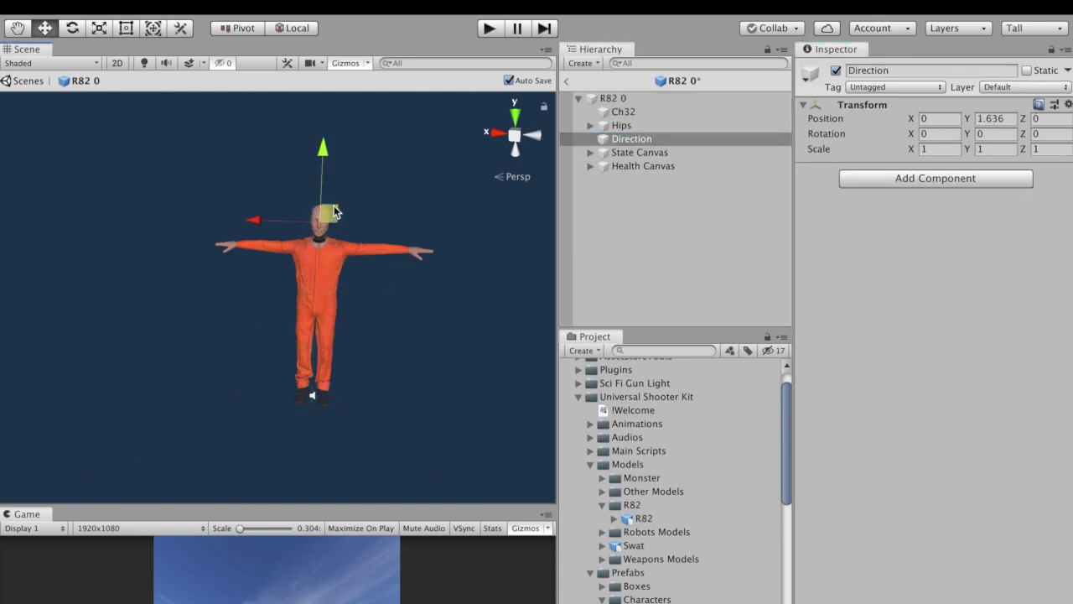
Step: Enlarge the R82 0 enemy's see area to a distance of 34.5 and a horizontal angle of 138
{"action": "left_click", "coordinate": [511, 118]}
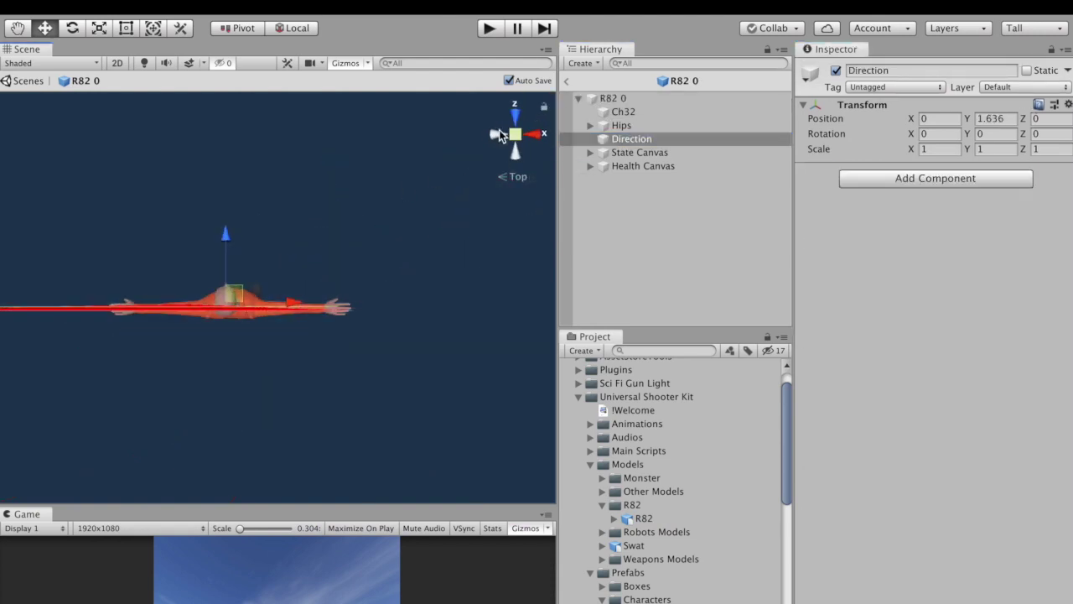
{"action": "key", "text": "f"}
{"action": "left_click", "coordinate": [625, 99]}
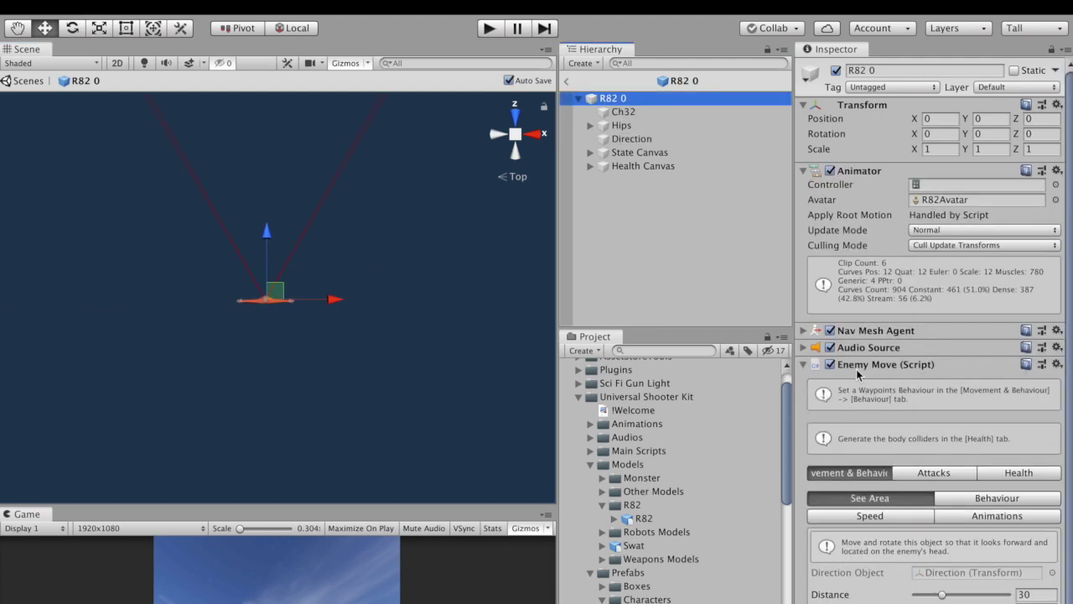
{"action": "middle_click_drag", "start_coordinate": [497, 364], "coordinate": [462, 440]}
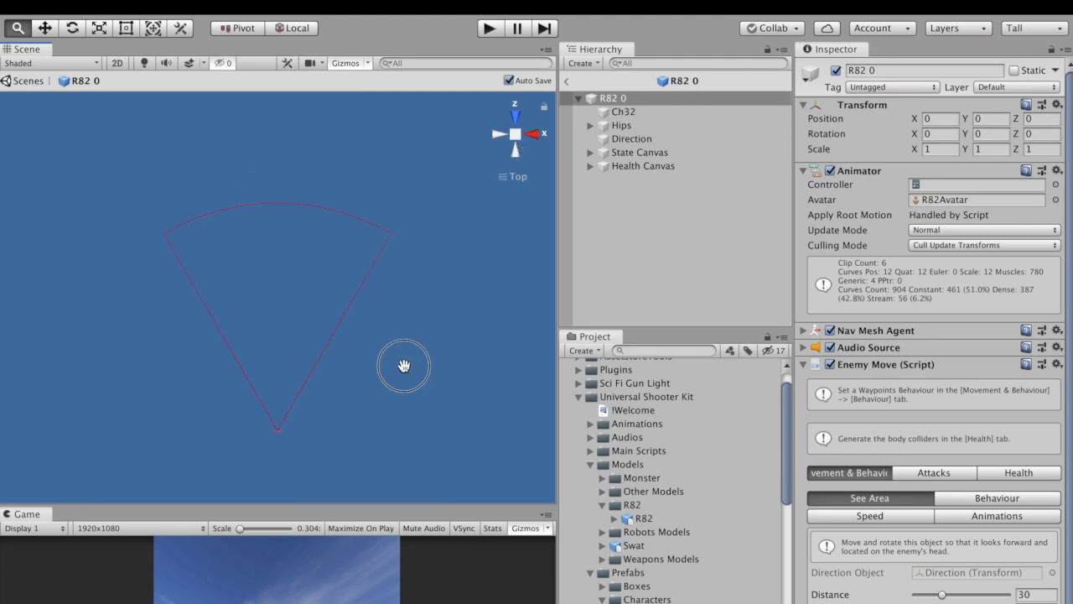
{"action": "left_click", "coordinate": [631, 99]}
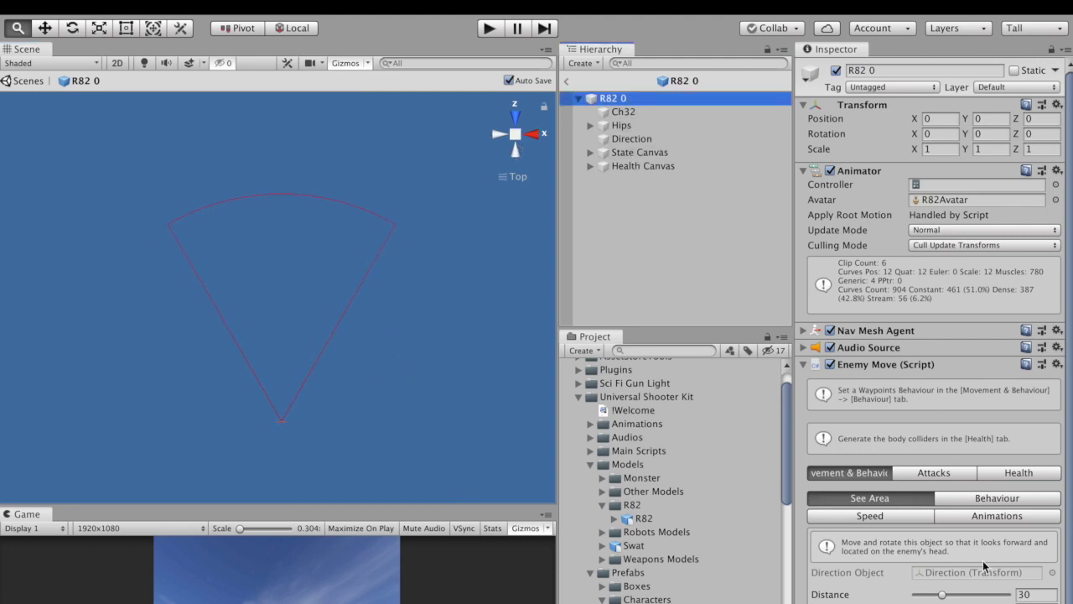
{"action": "scroll", "coordinate": [985, 567], "scroll_direction": "down", "scroll_amount": 1}
{"action": "left_click_drag", "start_coordinate": [941, 587], "coordinate": [988, 597]}
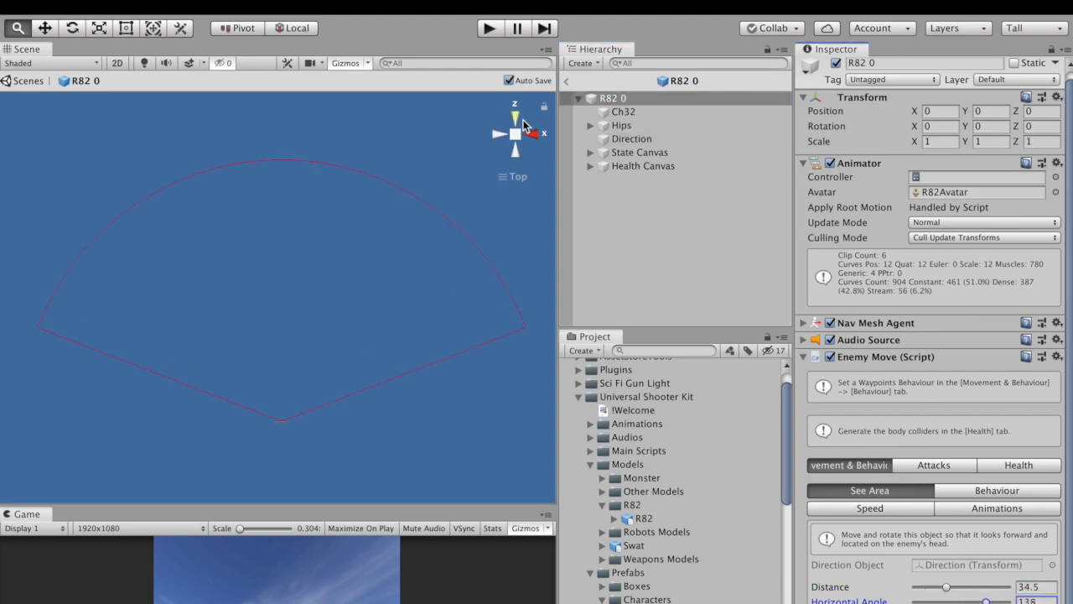
{"action": "left_click", "coordinate": [515, 149]}
Step: Shrink the State Canvas to about 0.29 by 0.41 and lower it to just above the enemy's head, at about Y 2.09
{"action": "left_click", "coordinate": [976, 493]}
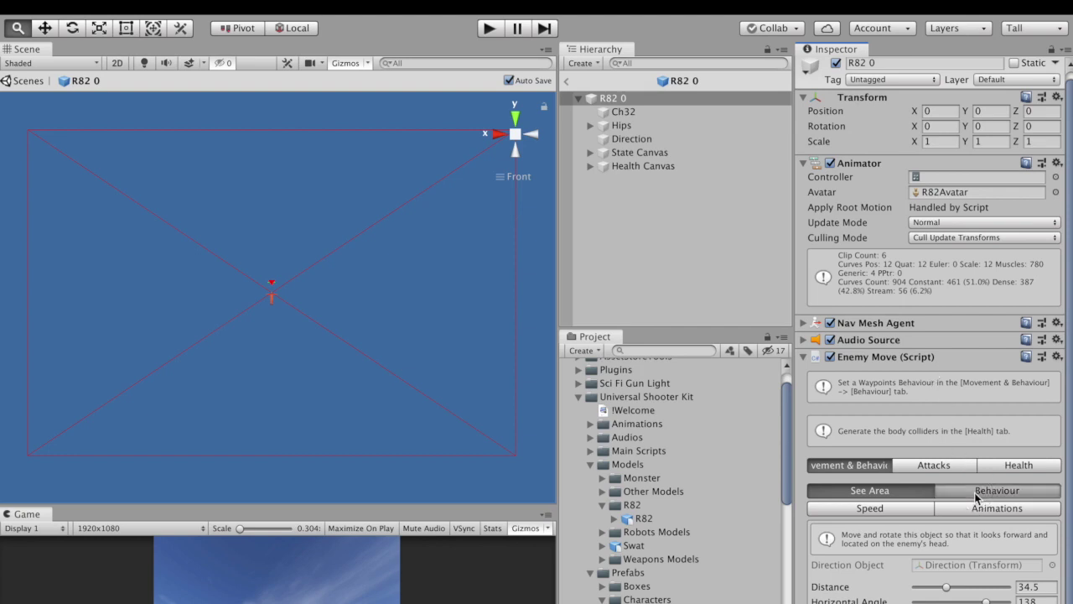
{"action": "scroll", "coordinate": [981, 600], "scroll_direction": "down", "scroll_amount": 2}
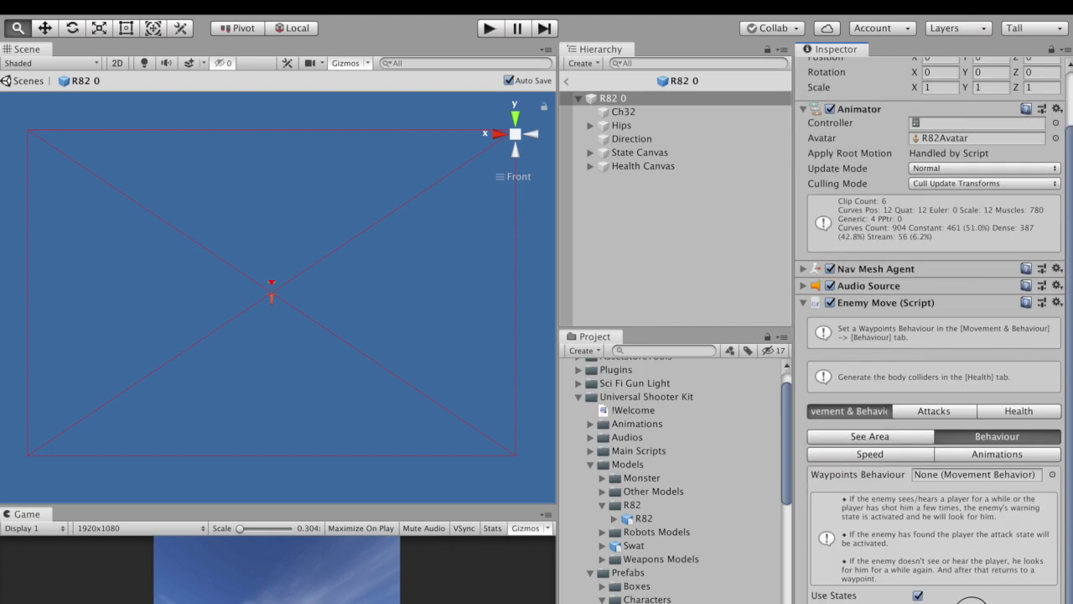
{"action": "double_click", "coordinate": [630, 152]}
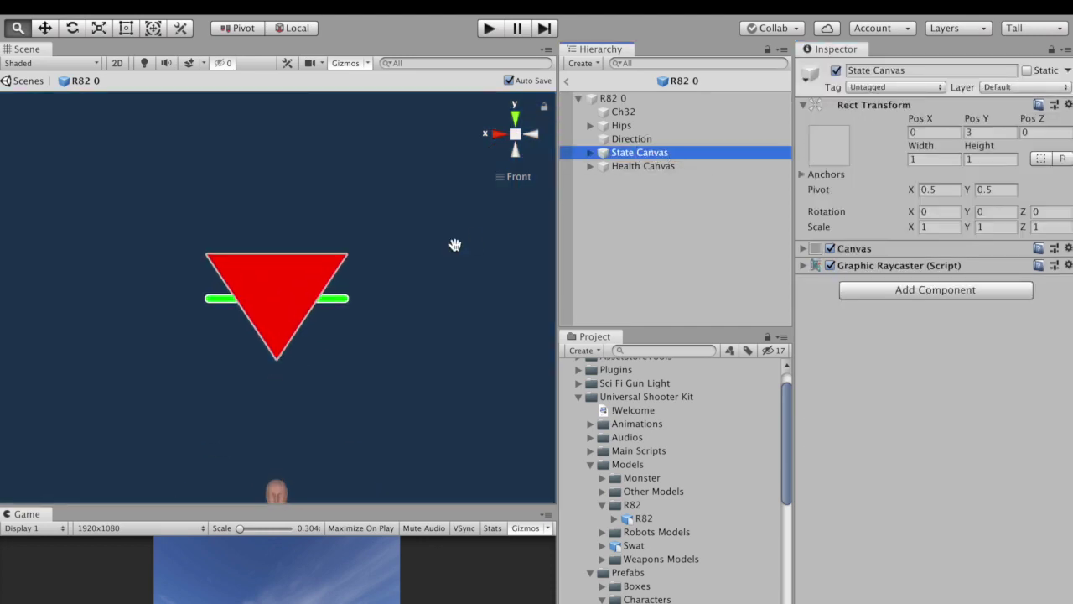
{"action": "key", "text": "t"}
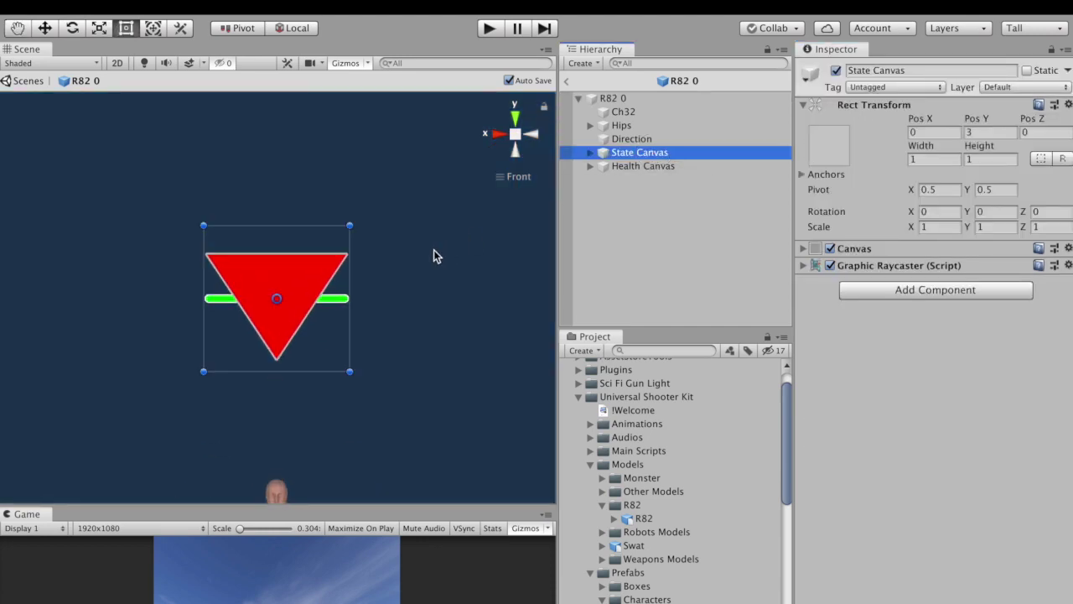
{"action": "left_click_drag", "start_coordinate": [349, 225], "coordinate": [282, 293]}
{"action": "left_click_drag", "start_coordinate": [292, 339], "coordinate": [273, 430]}
Step: Centre the State Canvas horizontally above the enemy's head
{"action": "left_click", "coordinate": [634, 99]}
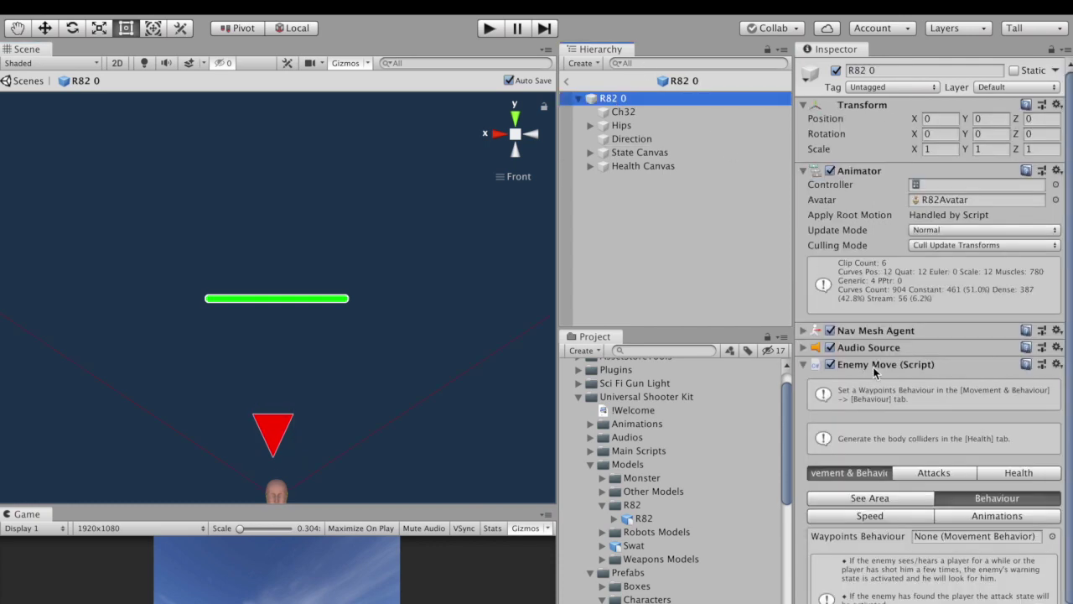
{"action": "scroll", "coordinate": [873, 366], "scroll_direction": "down", "scroll_amount": 3}
{"action": "middle_click_drag", "start_coordinate": [320, 381], "coordinate": [305, 195]}
{"action": "left_click", "coordinate": [302, 207]}
{"action": "left_click", "coordinate": [302, 207]}
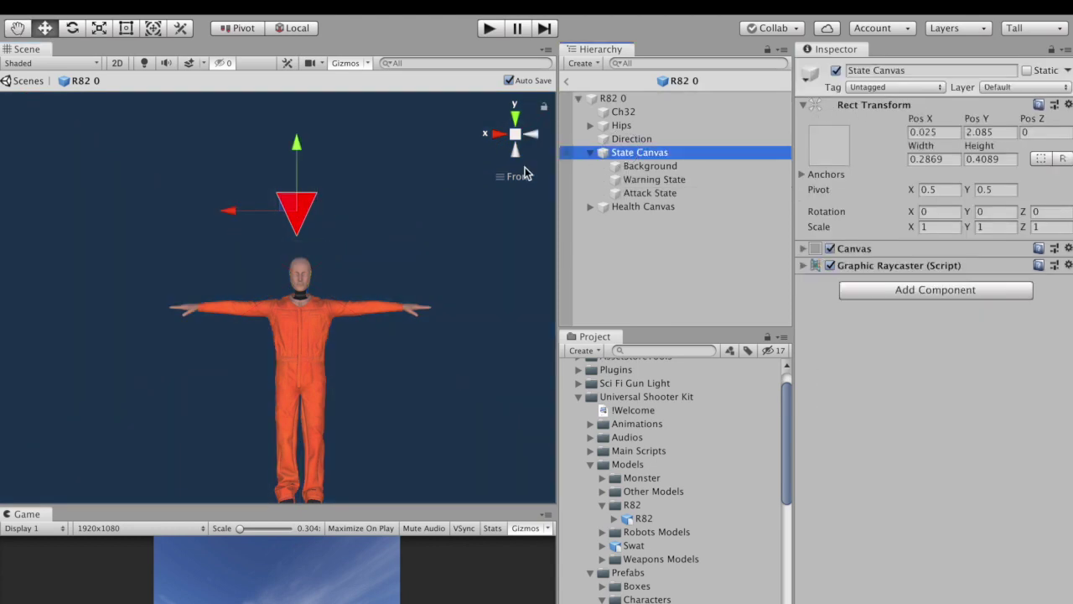
{"action": "left_click_drag", "start_coordinate": [228, 211], "coordinate": [234, 210]}
Step: Open the movement animation settings in the R82 0 enemy's Enemy Move script
{"action": "left_click", "coordinate": [591, 104]}
{"action": "scroll", "coordinate": [982, 425], "scroll_direction": "down", "scroll_amount": 2}
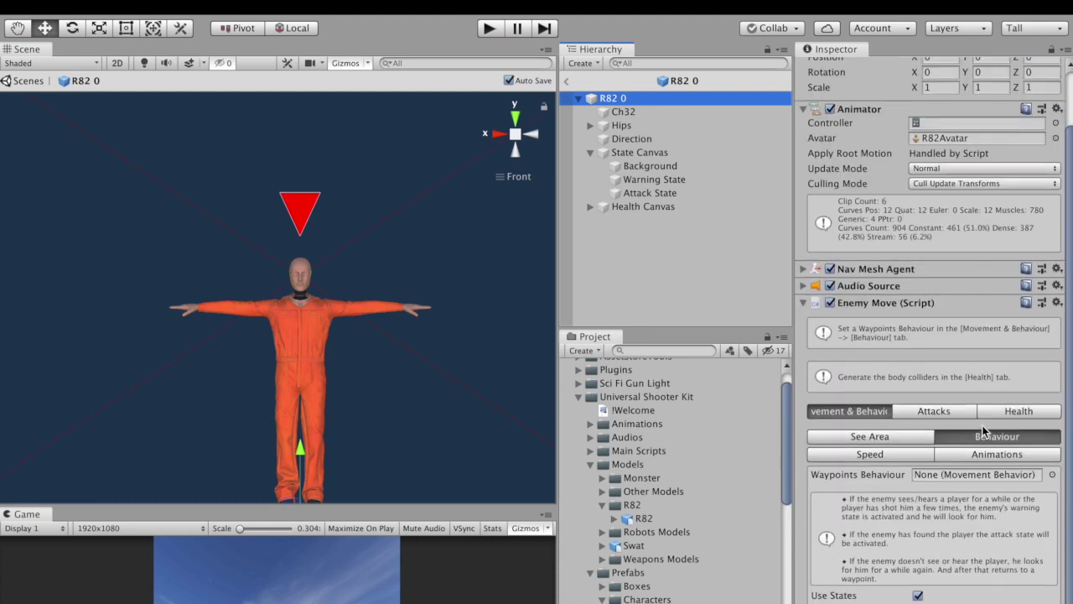
{"action": "left_click", "coordinate": [952, 453]}
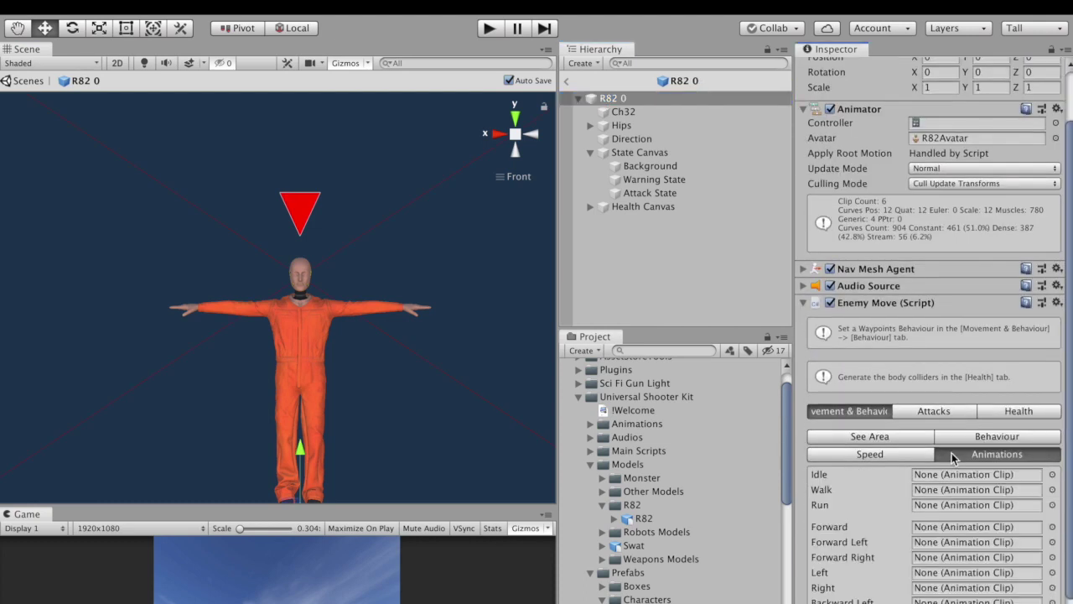
{"action": "scroll", "coordinate": [951, 453], "scroll_direction": "down", "scroll_amount": 2}
Step: Find the Idle clip among the character's Root Motion animations and assign it to the enemy's Idle slot
{"action": "scroll", "coordinate": [751, 484], "scroll_direction": "down", "scroll_amount": 4}
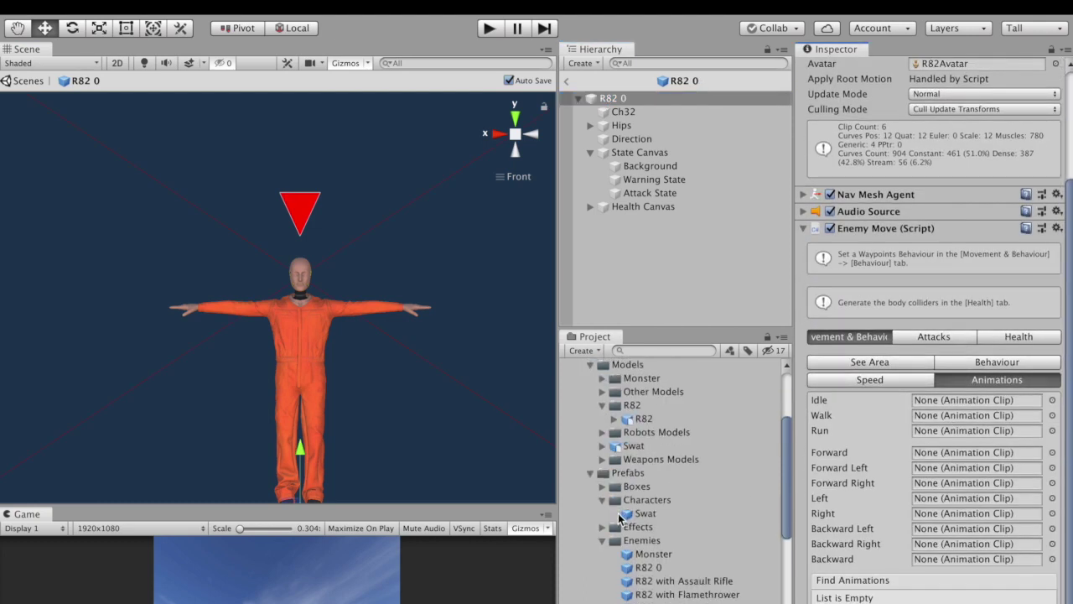
{"action": "scroll", "coordinate": [604, 469], "scroll_direction": "up", "scroll_amount": 1}
{"action": "left_click", "coordinate": [592, 393]}
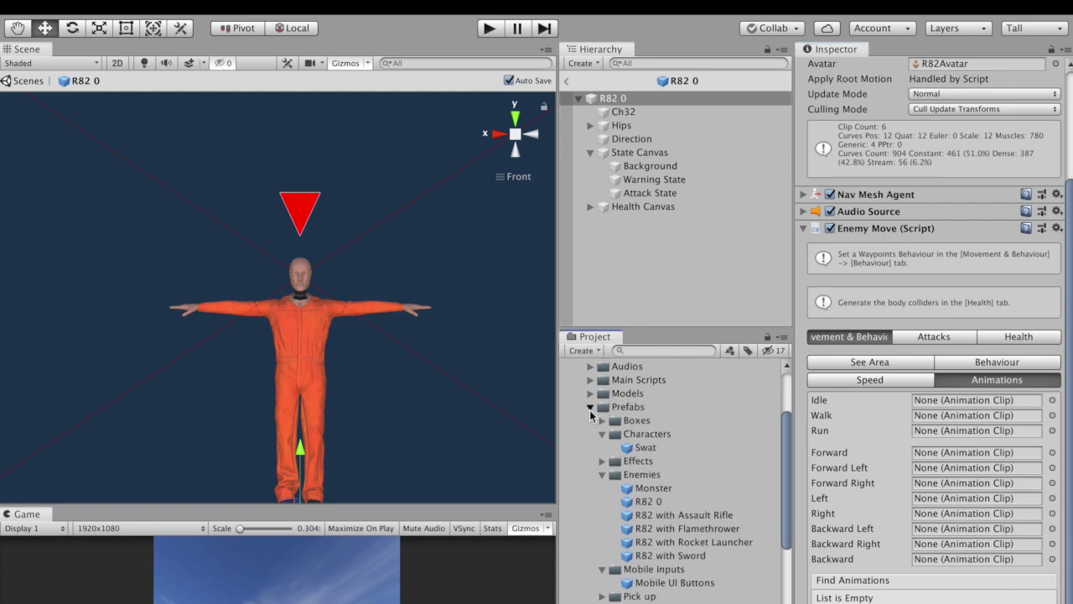
{"action": "left_click", "coordinate": [590, 407]}
{"action": "left_click", "coordinate": [590, 450]}
{"action": "scroll", "coordinate": [601, 476], "scroll_direction": "down", "scroll_amount": 2}
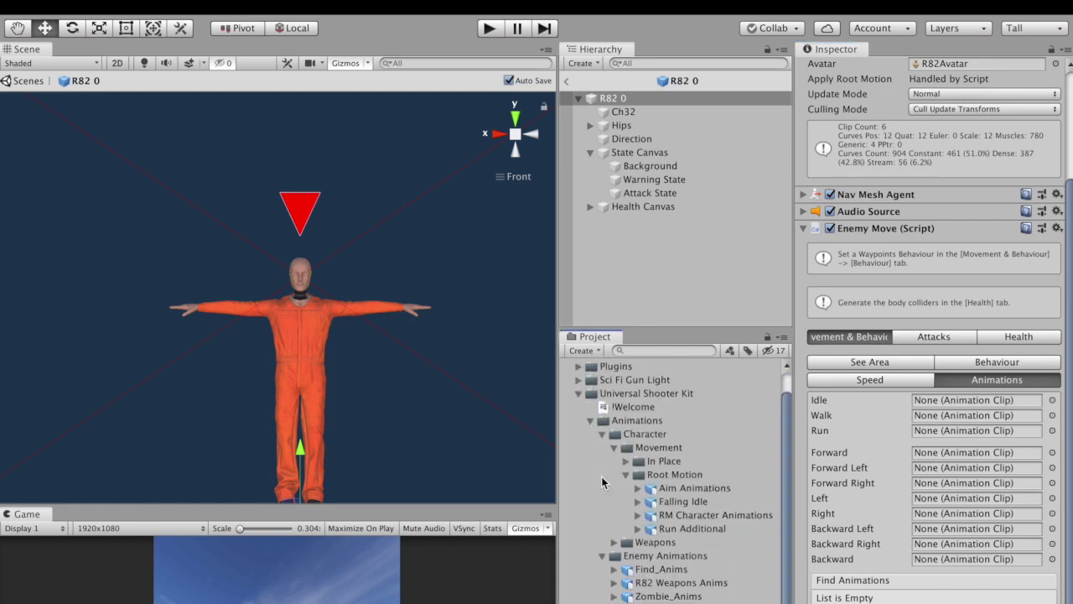
{"action": "left_click", "coordinate": [637, 500]}
{"action": "scroll", "coordinate": [635, 497], "scroll_direction": "down", "scroll_amount": 5}
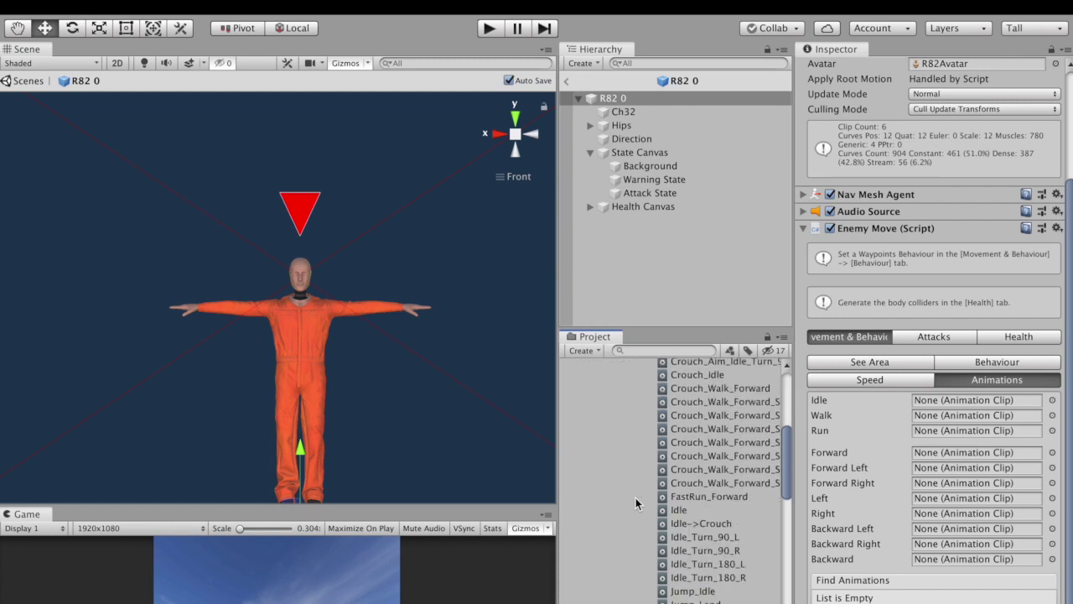
{"action": "left_click_drag", "start_coordinate": [680, 510], "coordinate": [932, 401]}
Step: Assign the Walk_Forward clip to the enemy's Walk animation slot
{"action": "scroll", "coordinate": [718, 525], "scroll_direction": "down", "scroll_amount": 4}
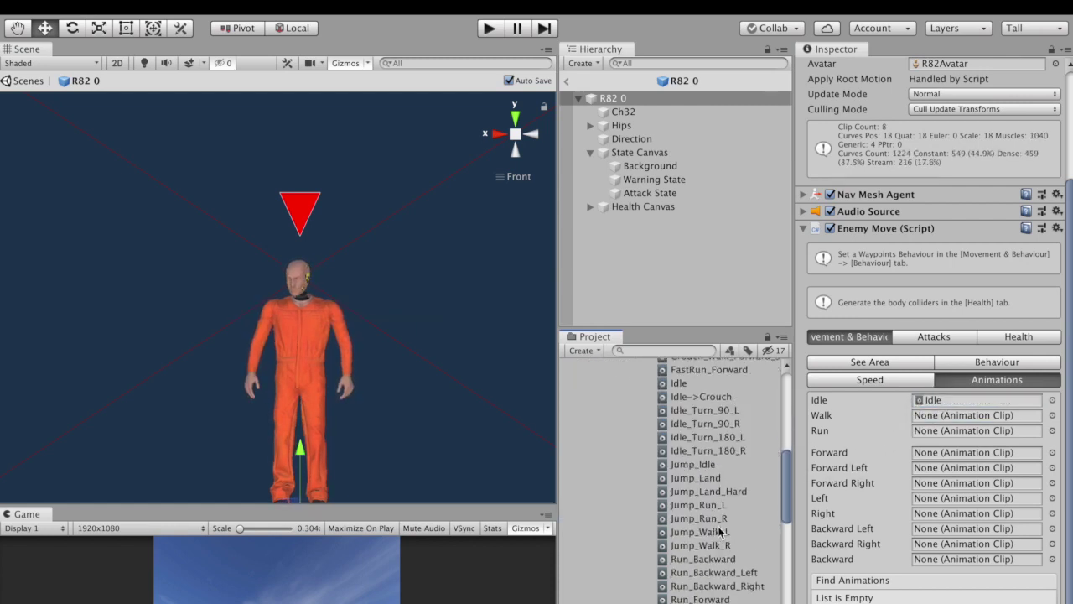
{"action": "scroll", "coordinate": [718, 526], "scroll_direction": "up", "scroll_amount": 7}
{"action": "scroll", "coordinate": [719, 530], "scroll_direction": "down", "scroll_amount": 10}
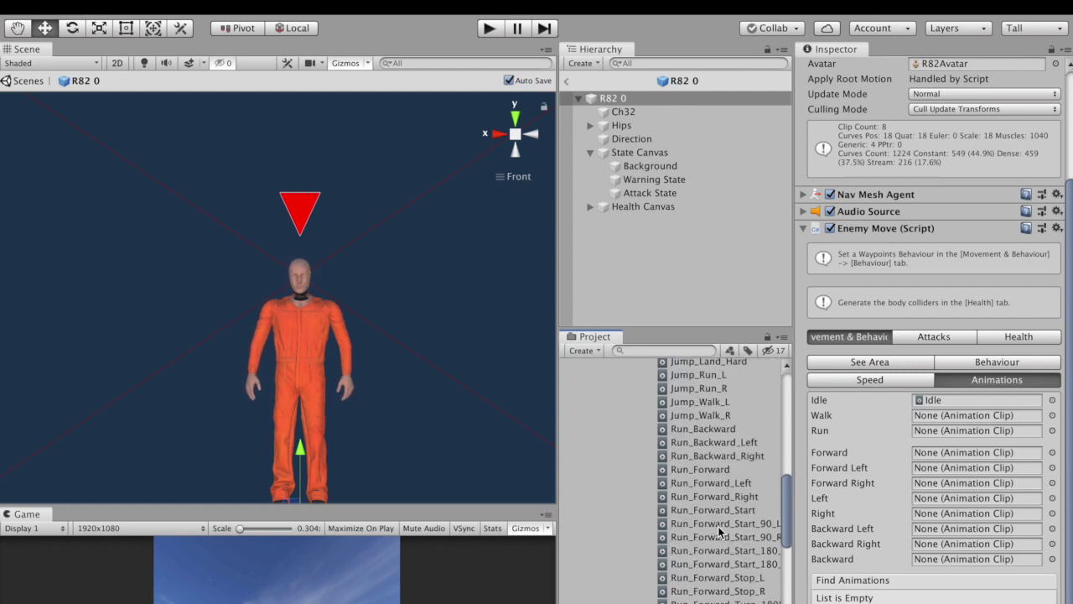
{"action": "scroll", "coordinate": [718, 526], "scroll_direction": "down", "scroll_amount": 3}
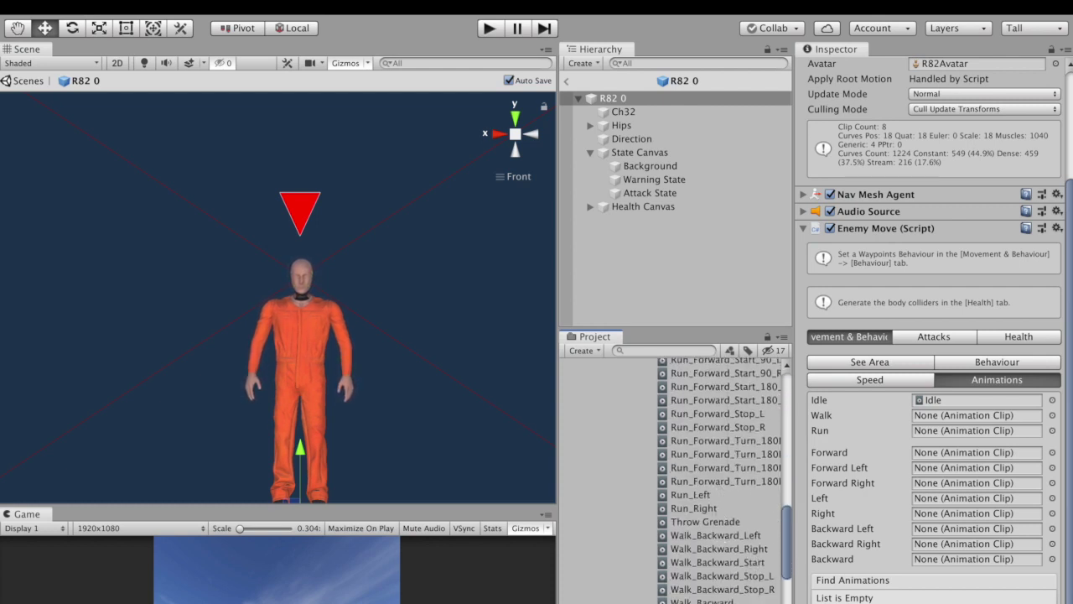
{"action": "left_click_drag", "start_coordinate": [712, 598], "coordinate": [946, 422]}
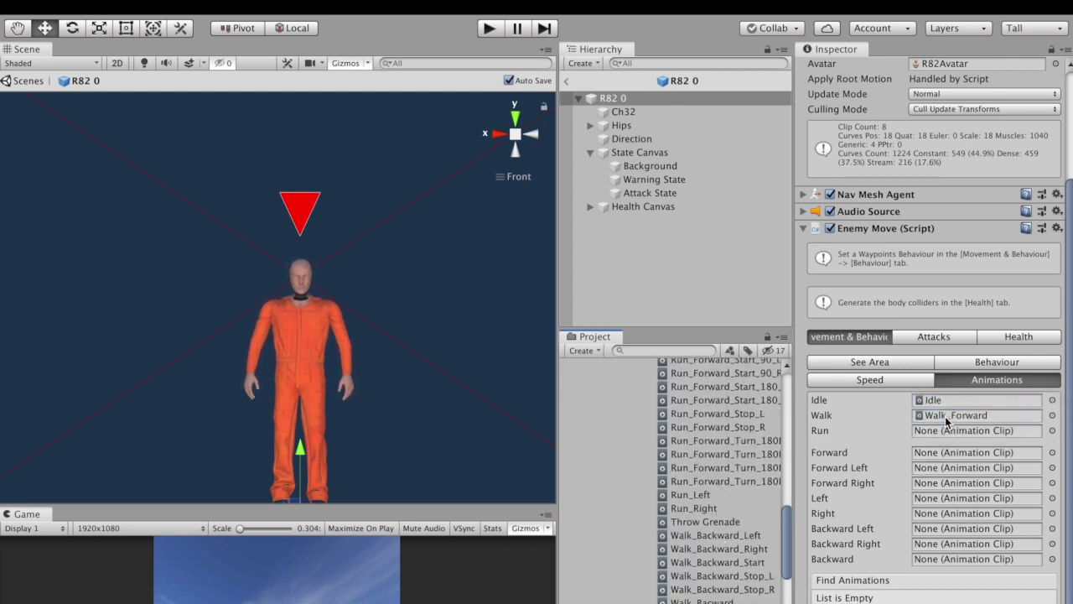
Step: Assign the Run_Forward clip to the Run slot and the Walk_Forward clip to the Forward slot
{"action": "scroll", "coordinate": [713, 574], "scroll_direction": "down", "scroll_amount": 2}
{"action": "scroll", "coordinate": [713, 575], "scroll_direction": "down", "scroll_amount": 4}
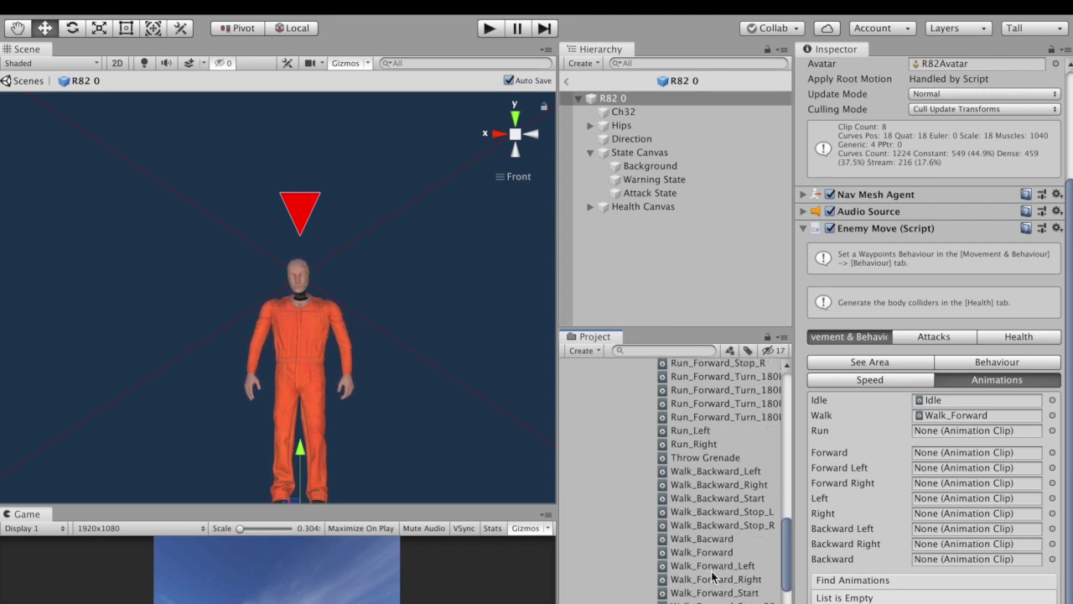
{"action": "scroll", "coordinate": [712, 576], "scroll_direction": "up", "scroll_amount": 8}
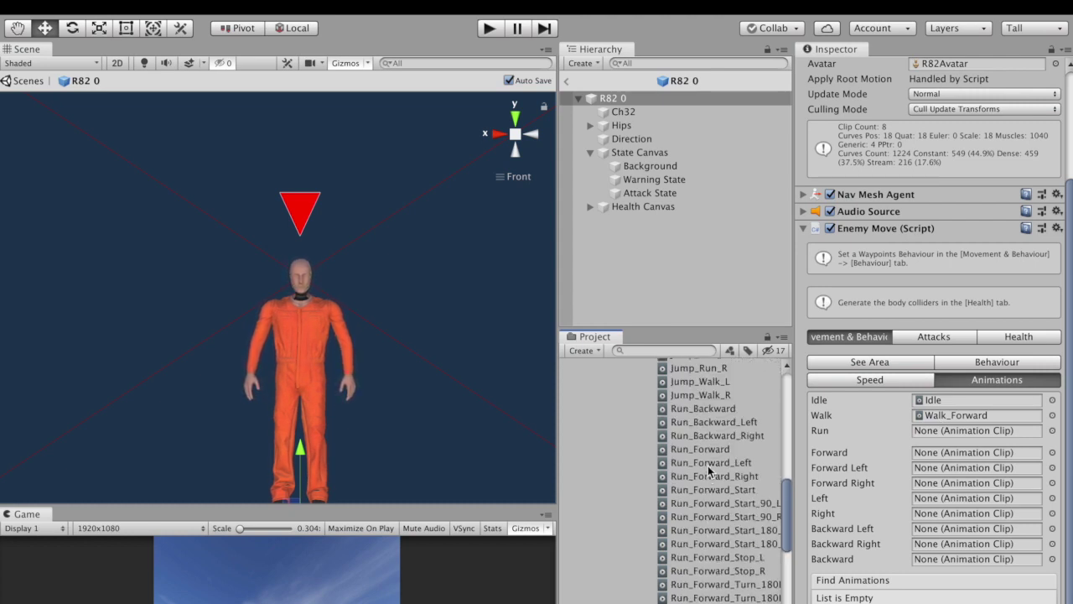
{"action": "left_click_drag", "start_coordinate": [706, 451], "coordinate": [956, 432]}
{"action": "scroll", "coordinate": [737, 508], "scroll_direction": "down", "scroll_amount": 6}
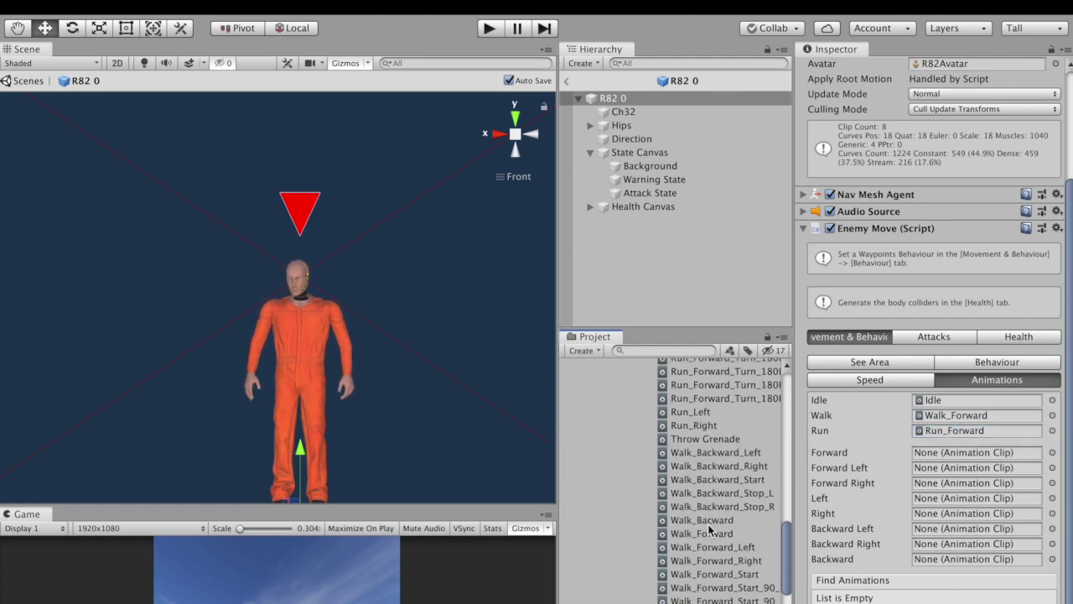
{"action": "left_click_drag", "start_coordinate": [703, 533], "coordinate": [964, 453]}
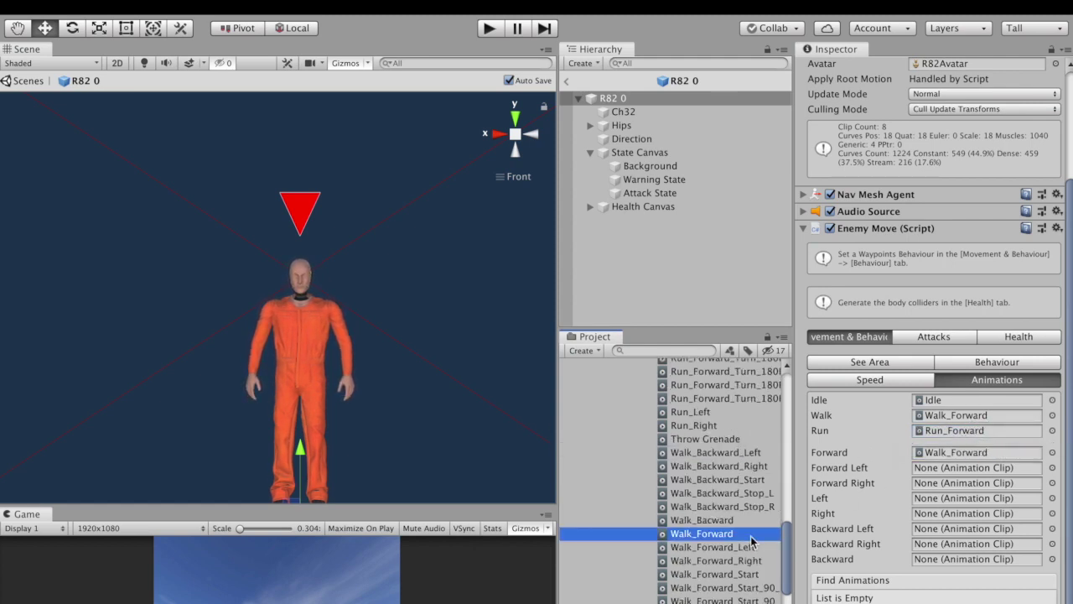
Step: Assign the Walk_Forward_Left, Walk_Forward_Right, Walk_Left and Walk_Right clips to the Forward Left, Forward Right, Left and Right animation slots
{"action": "left_click_drag", "start_coordinate": [737, 547], "coordinate": [964, 468]}
{"action": "left_click_drag", "start_coordinate": [765, 558], "coordinate": [977, 489]}
{"action": "scroll", "coordinate": [741, 574], "scroll_direction": "down", "scroll_amount": 3}
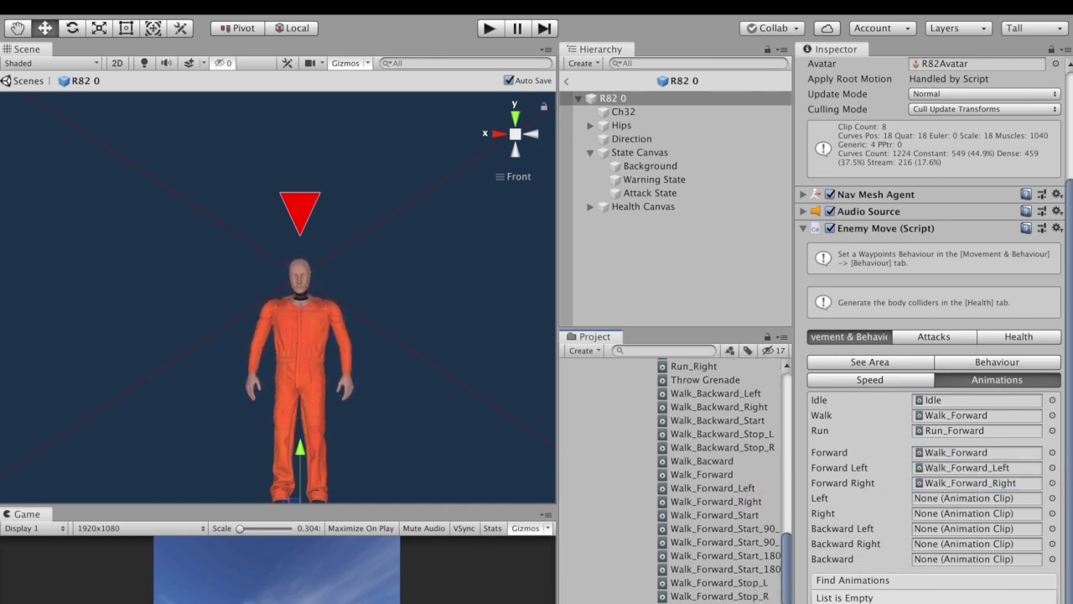
{"action": "left_click_drag", "start_coordinate": [712, 596], "coordinate": [962, 504]}
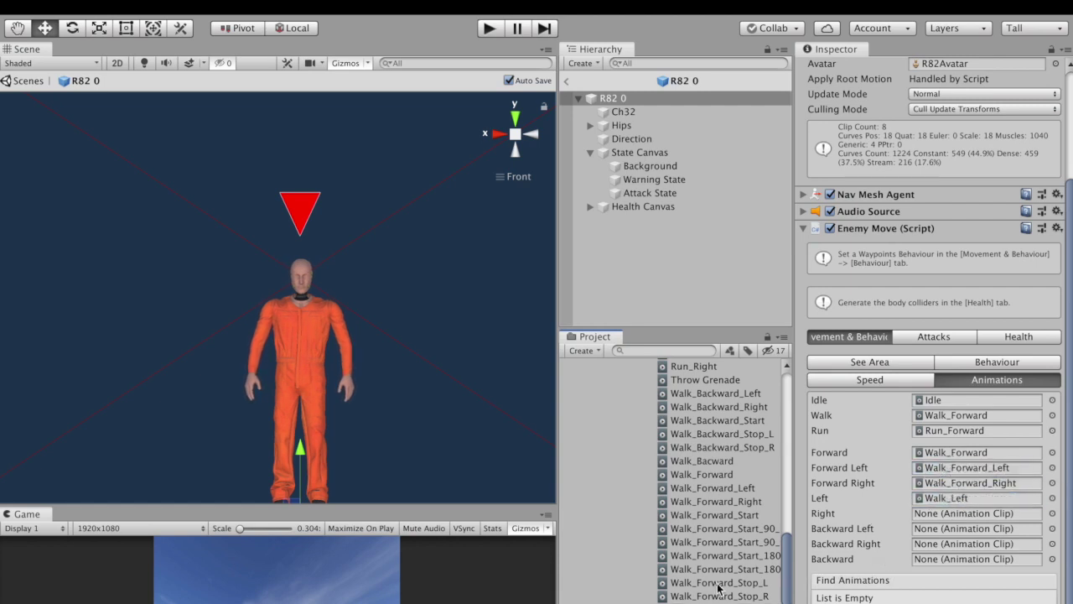
{"action": "scroll", "coordinate": [716, 587], "scroll_direction": "down", "scroll_amount": 3}
{"action": "left_click_drag", "start_coordinate": [708, 591], "coordinate": [948, 513]}
Step: Assign the Walk_Backward_Left, Walk_Backward_Right and Walk_Bacward clips to the Backward Left, Backward Right and Backward slots
{"action": "scroll", "coordinate": [727, 575], "scroll_direction": "up", "scroll_amount": 3}
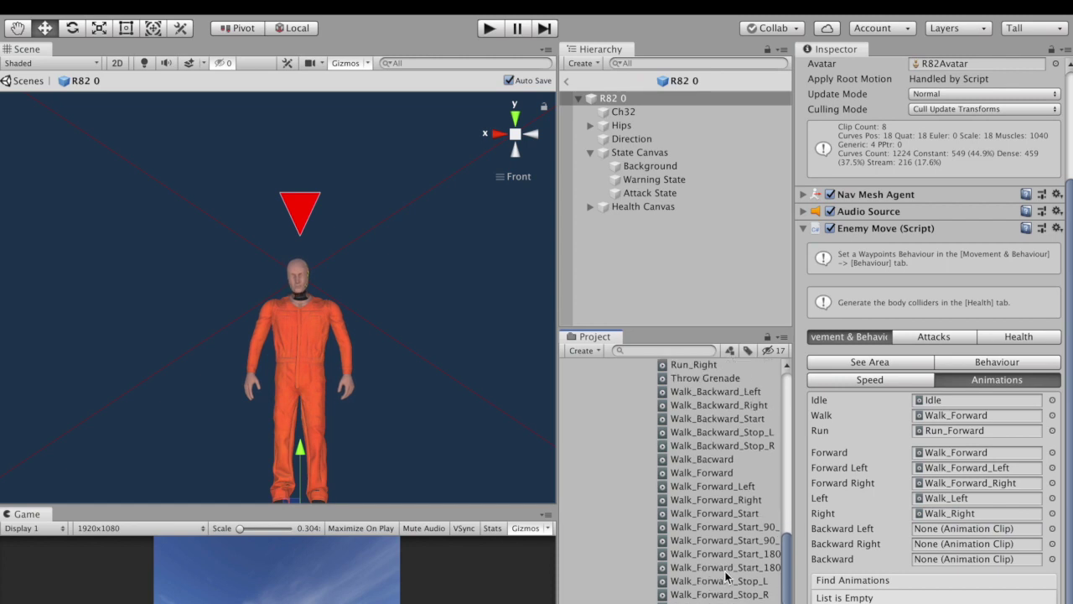
{"action": "left_click_drag", "start_coordinate": [756, 438], "coordinate": [951, 530]}
{"action": "left_click_drag", "start_coordinate": [738, 450], "coordinate": [947, 549]}
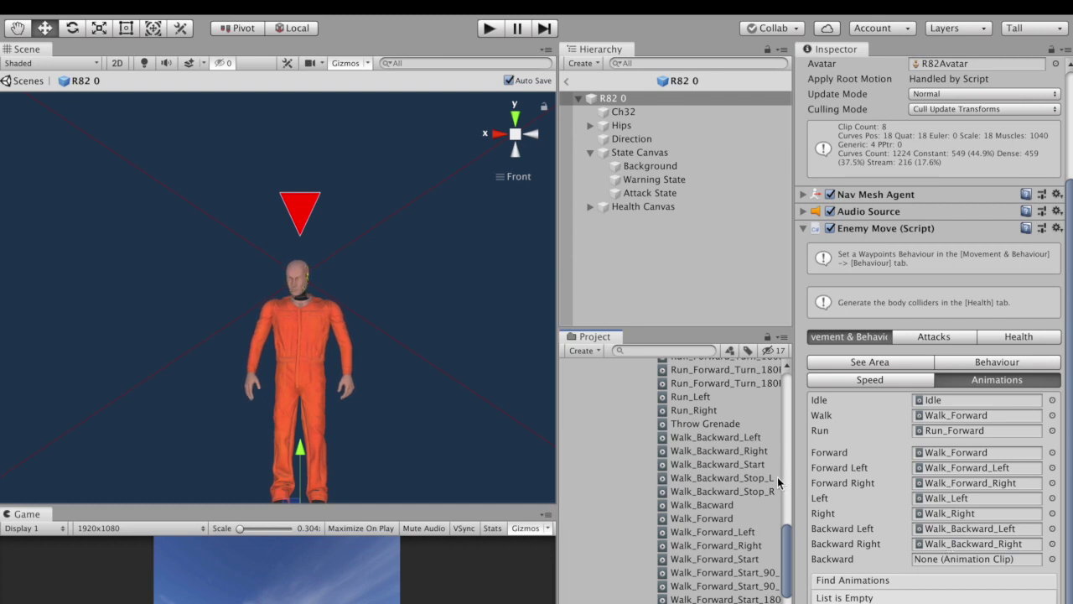
{"action": "left_click_drag", "start_coordinate": [726, 510], "coordinate": [941, 567]}
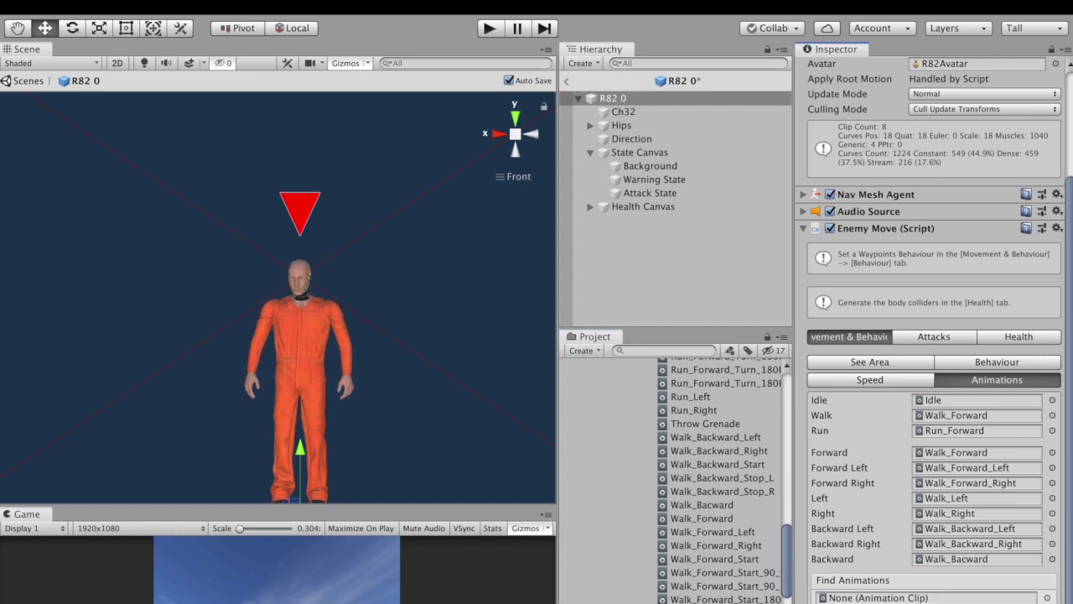
Step: Assign the Find 1 and Find 2 clips from Find_Anims to the first two entries of the enemy's Find Animations list
{"action": "scroll", "coordinate": [705, 474], "scroll_direction": "up", "scroll_amount": 5}
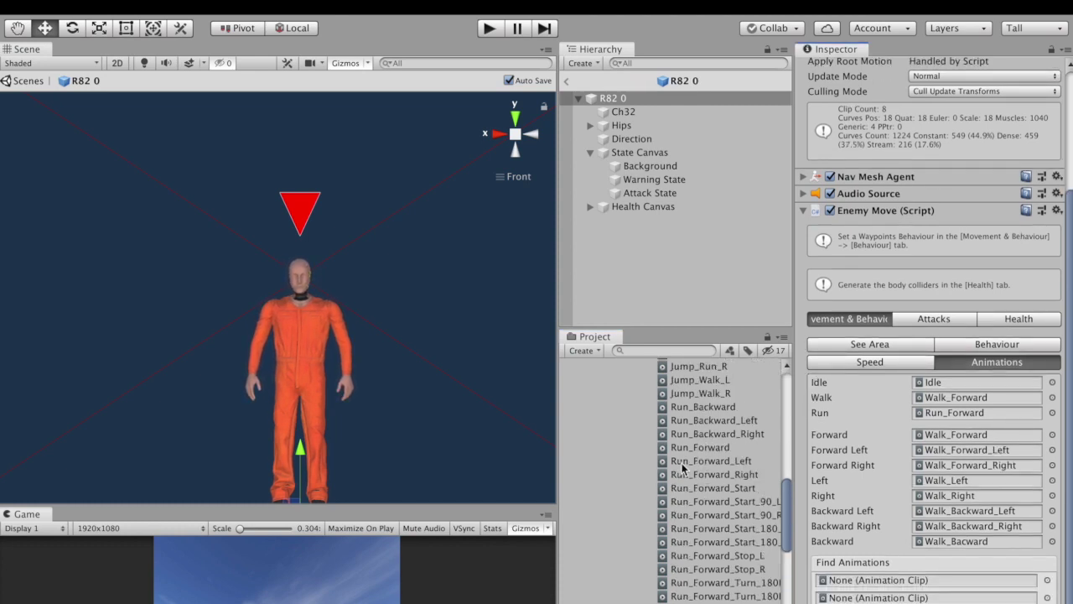
{"action": "scroll", "coordinate": [683, 466], "scroll_direction": "up", "scroll_amount": 15}
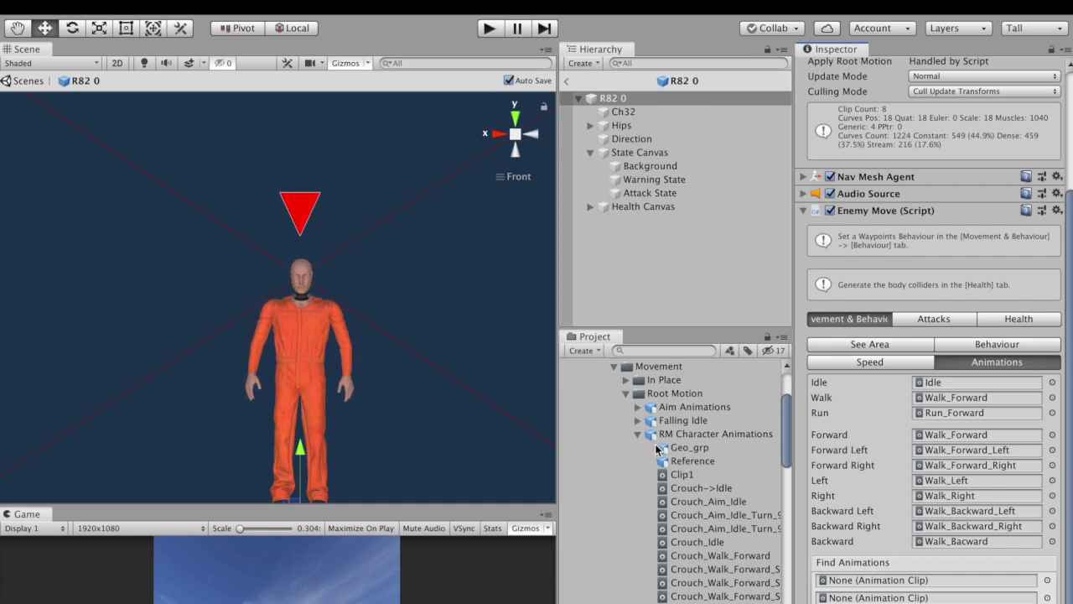
{"action": "left_click", "coordinate": [638, 434]}
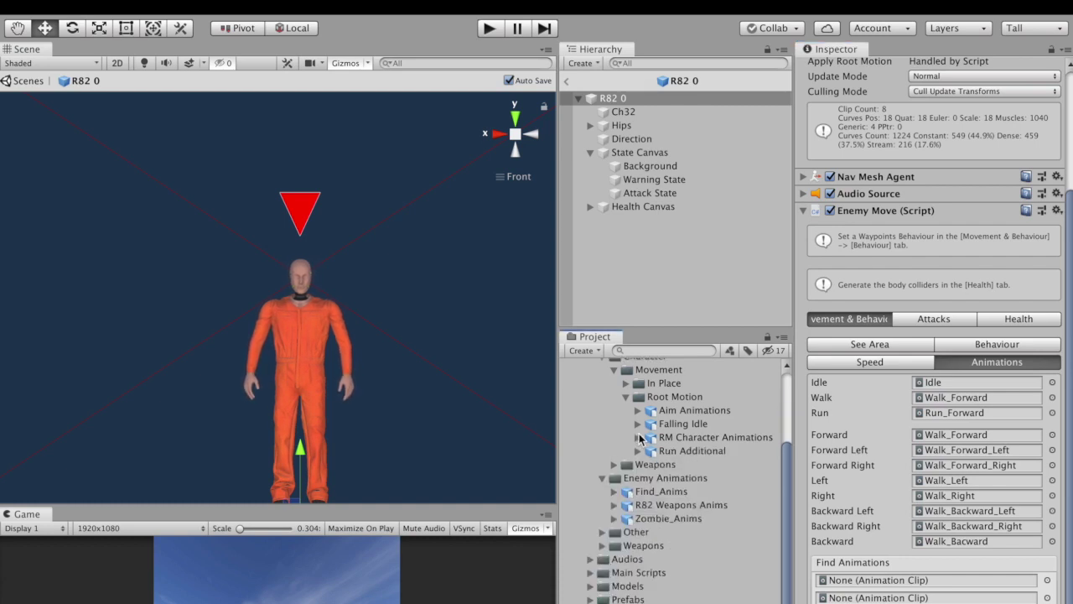
{"action": "scroll", "coordinate": [847, 252], "scroll_direction": "up", "scroll_amount": 4}
{"action": "left_click", "coordinate": [803, 170]}
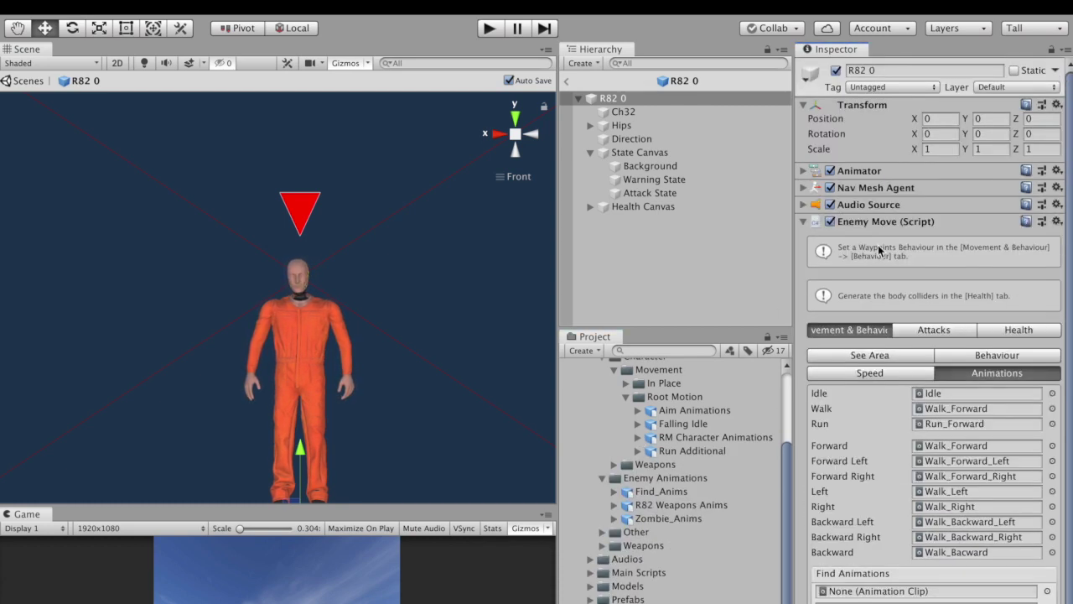
{"action": "scroll", "coordinate": [837, 287], "scroll_direction": "down", "scroll_amount": 1}
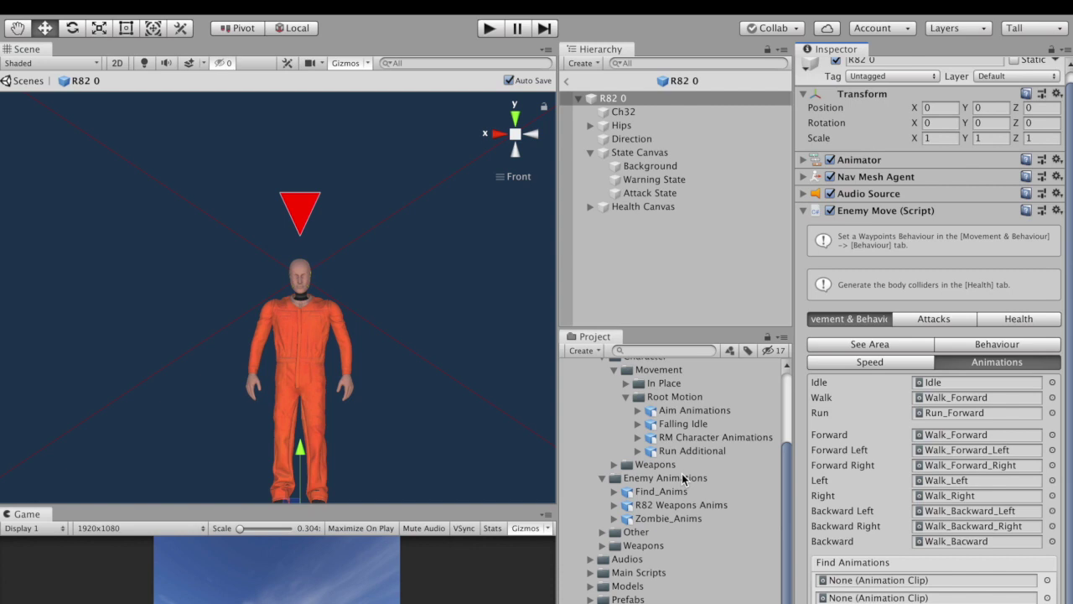
{"action": "left_click", "coordinate": [615, 491]}
{"action": "left_click_drag", "start_coordinate": [664, 532], "coordinate": [848, 580]}
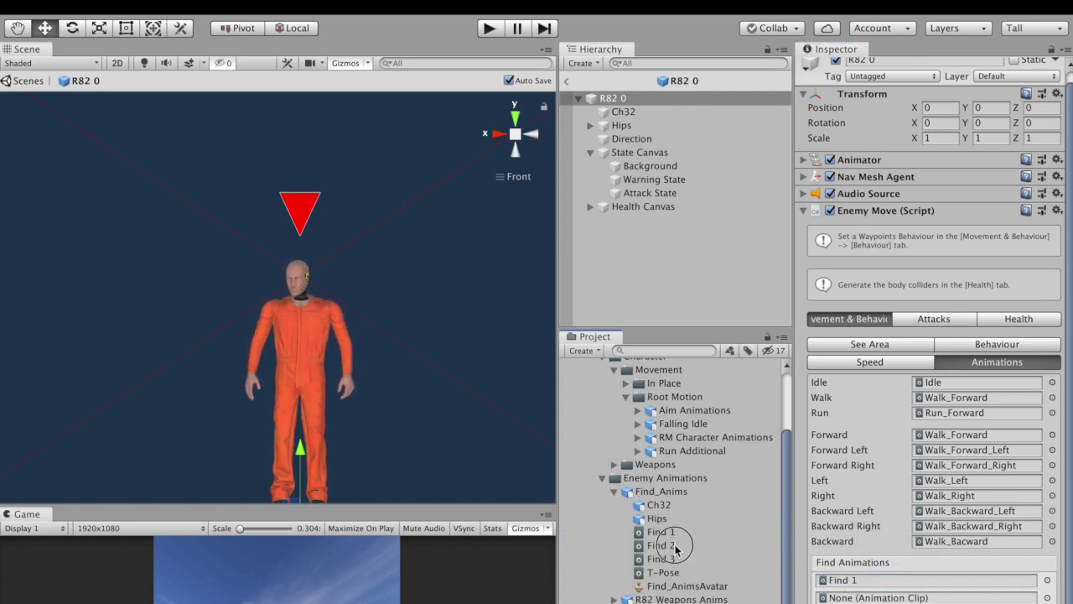
{"action": "left_click_drag", "start_coordinate": [677, 546], "coordinate": [850, 596]}
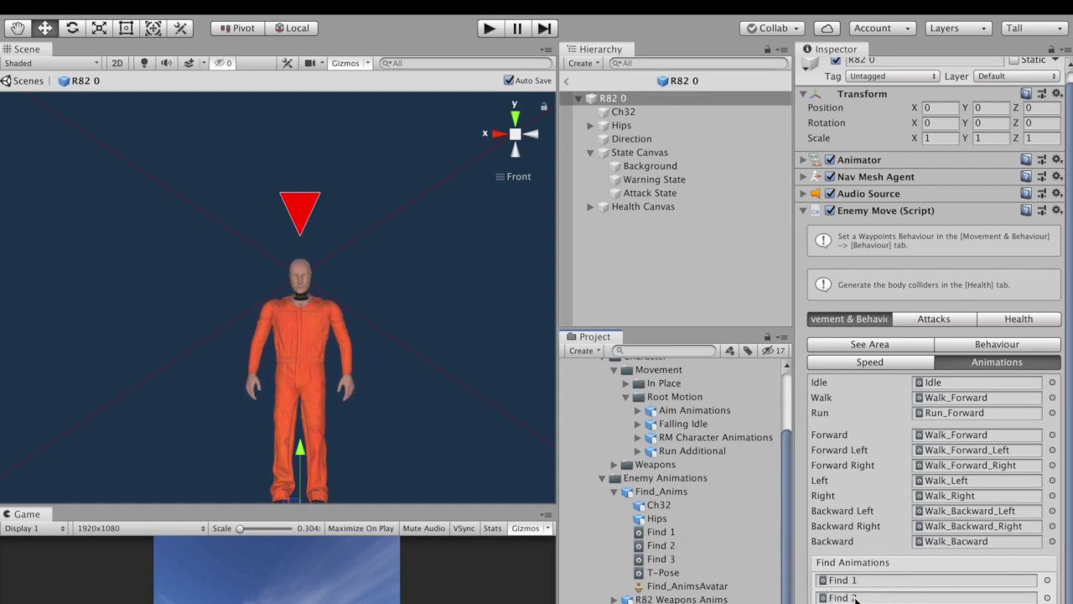
Step: Set the attack area's Distance Percent to 71.4 while checking it from above, and return to a front view of the enemy
{"action": "left_click", "coordinate": [939, 322]}
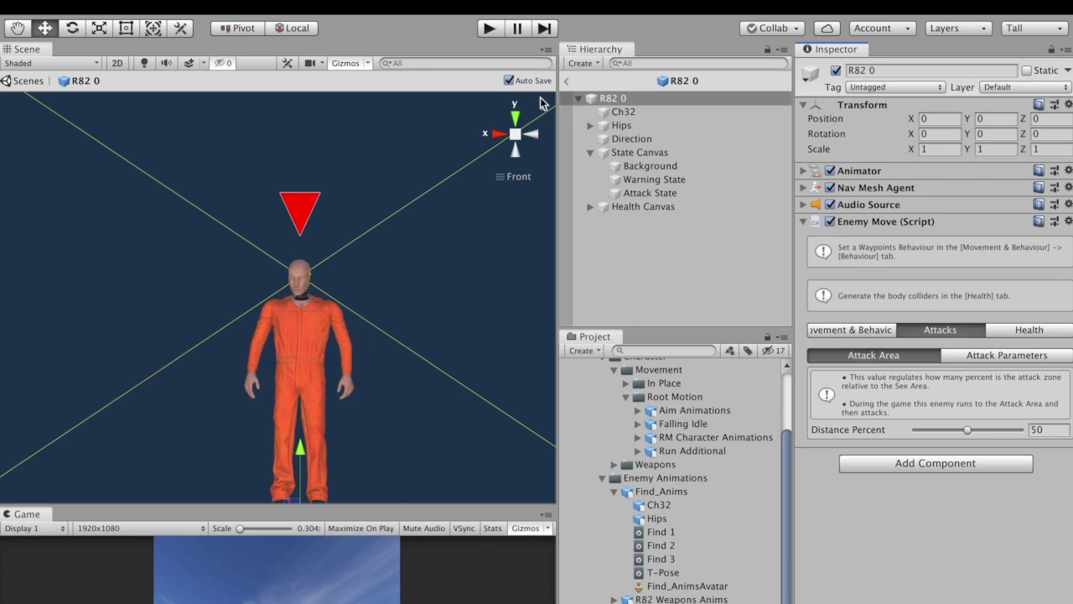
{"action": "left_click", "coordinate": [514, 118]}
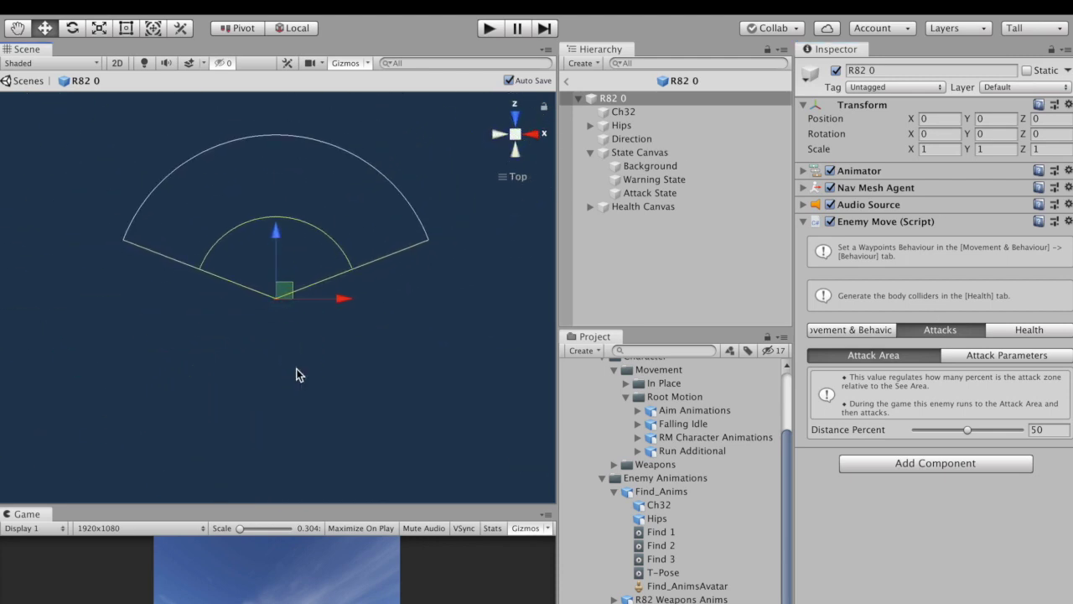
{"action": "left_click_drag", "start_coordinate": [957, 429], "coordinate": [989, 431]}
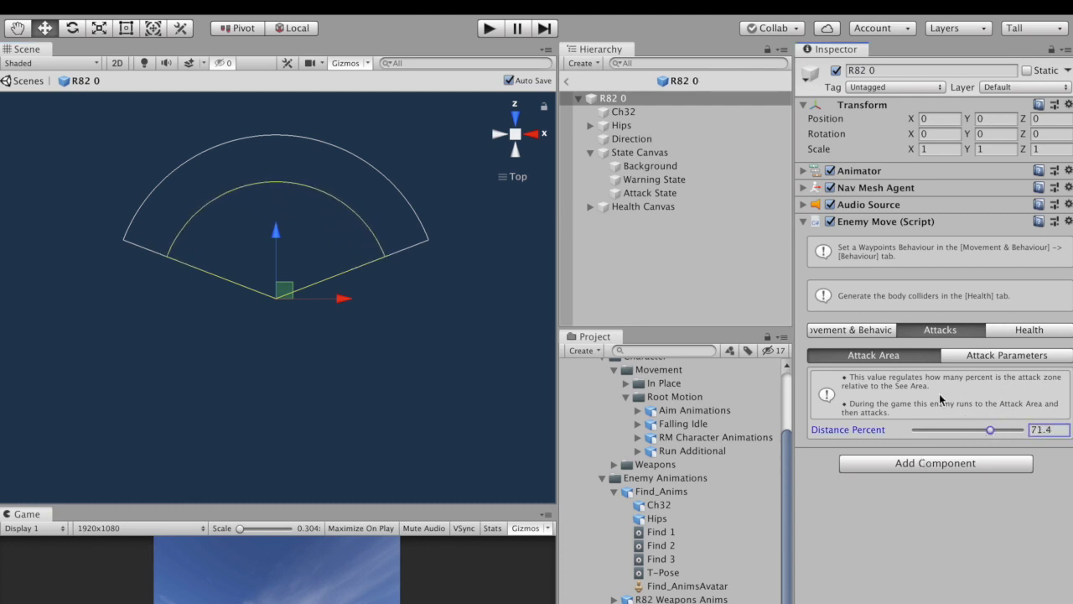
{"action": "double_click", "coordinate": [611, 99]}
{"action": "left_click_drag", "start_coordinate": [311, 383], "coordinate": [541, 272], "text": "alt"}
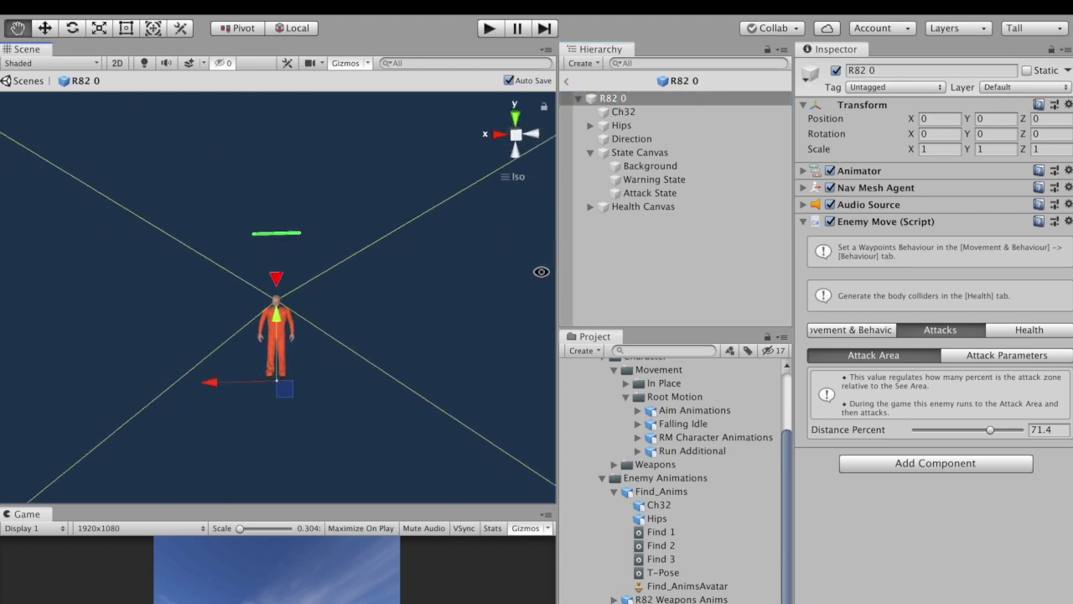
Step: Open the enemy's attack parameters and locate the M4_8 model among the kit's Weapons Models
{"action": "left_click", "coordinate": [965, 357]}
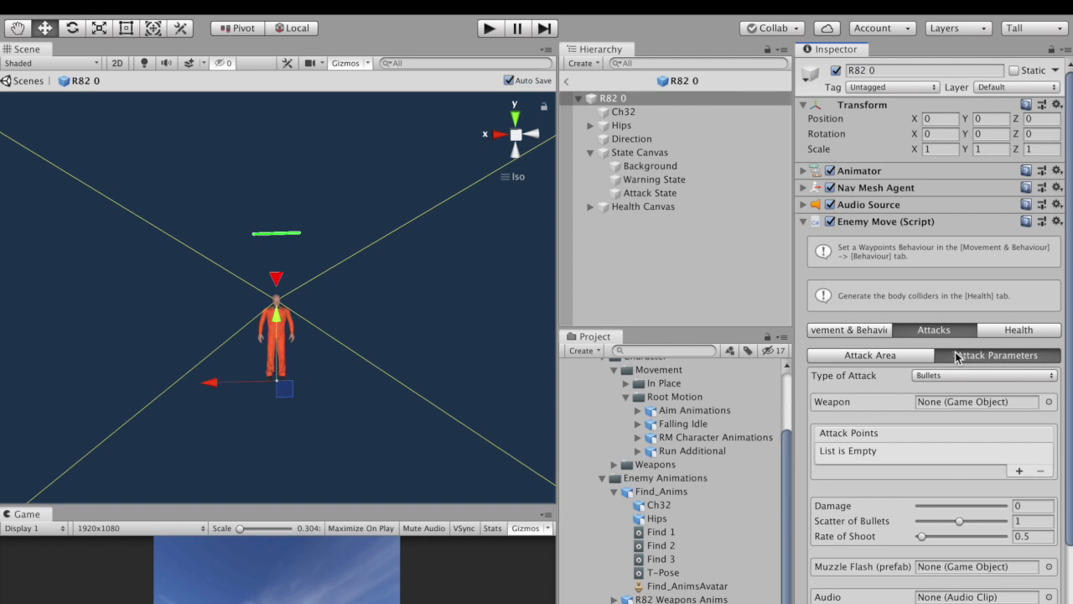
{"action": "left_click", "coordinate": [602, 478]}
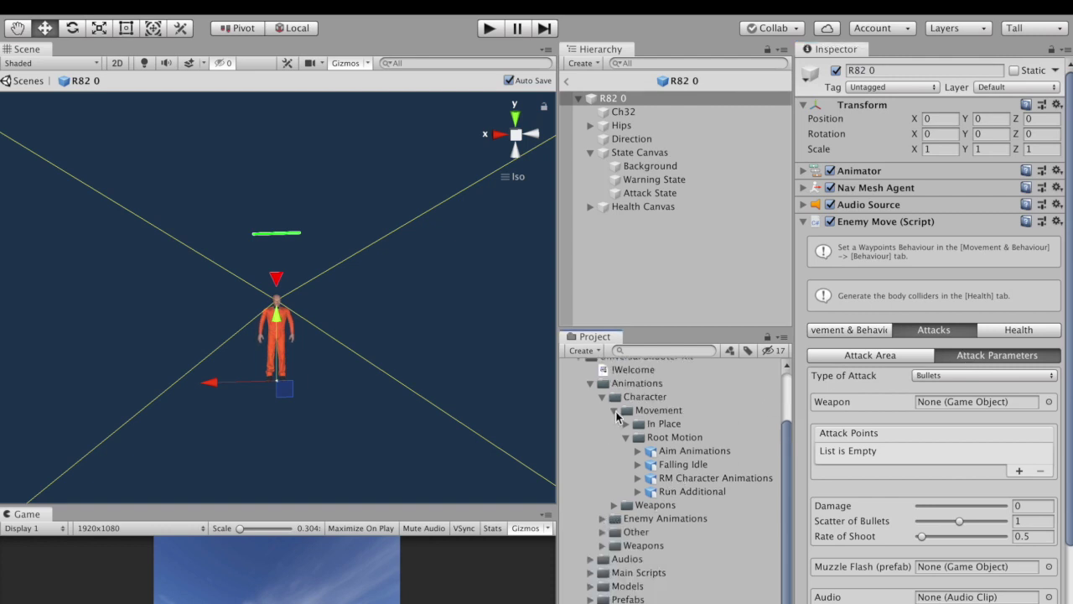
{"action": "left_click", "coordinate": [627, 438]}
{"action": "left_click", "coordinate": [614, 465]}
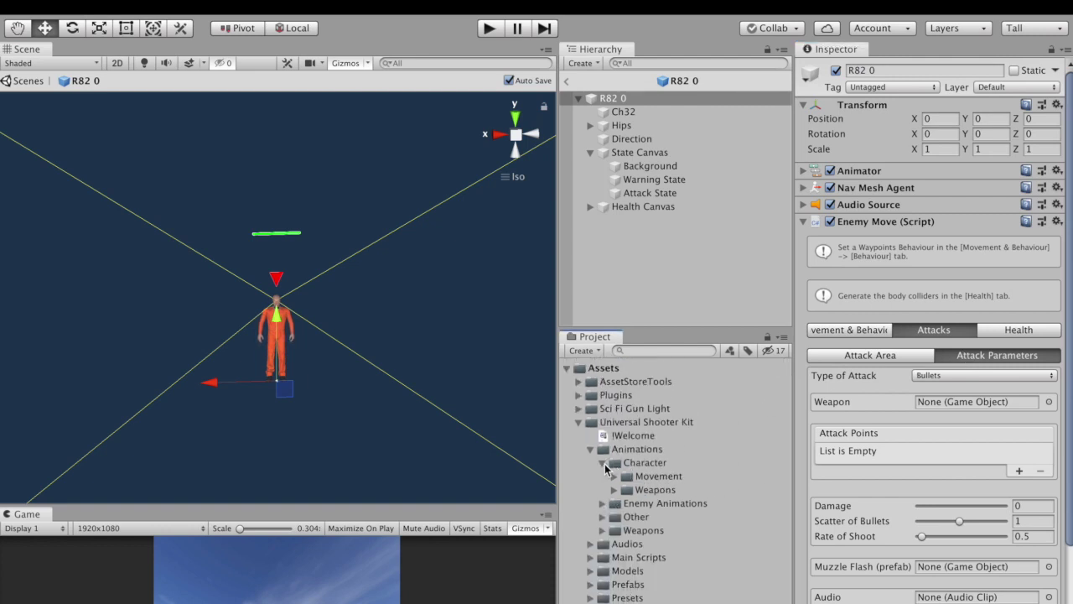
{"action": "left_click", "coordinate": [603, 463]}
{"action": "left_click", "coordinate": [591, 448]}
{"action": "left_click", "coordinate": [591, 489]}
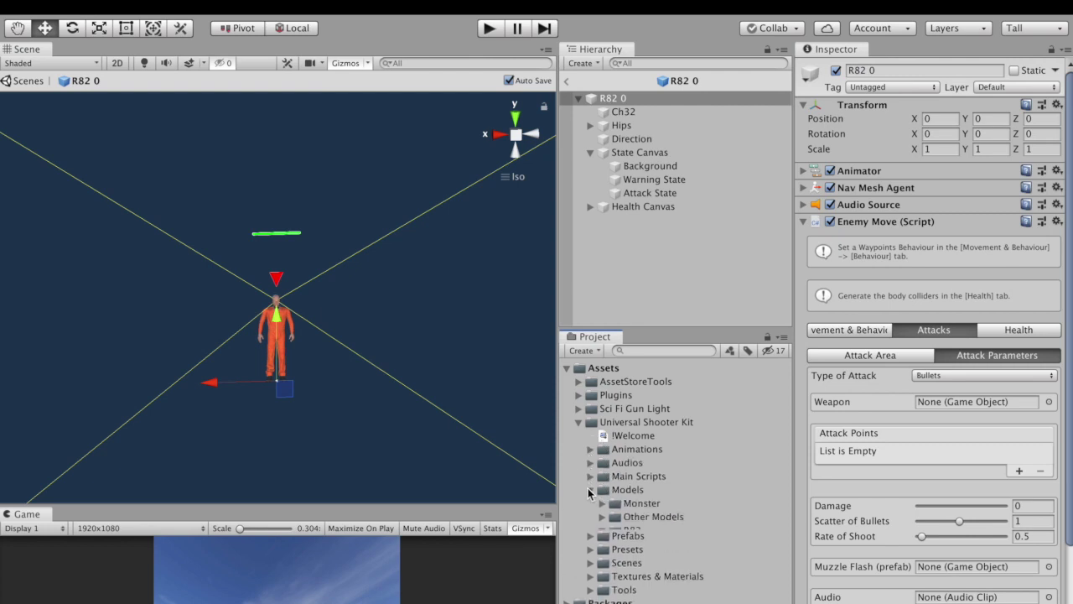
{"action": "left_click", "coordinate": [603, 530]}
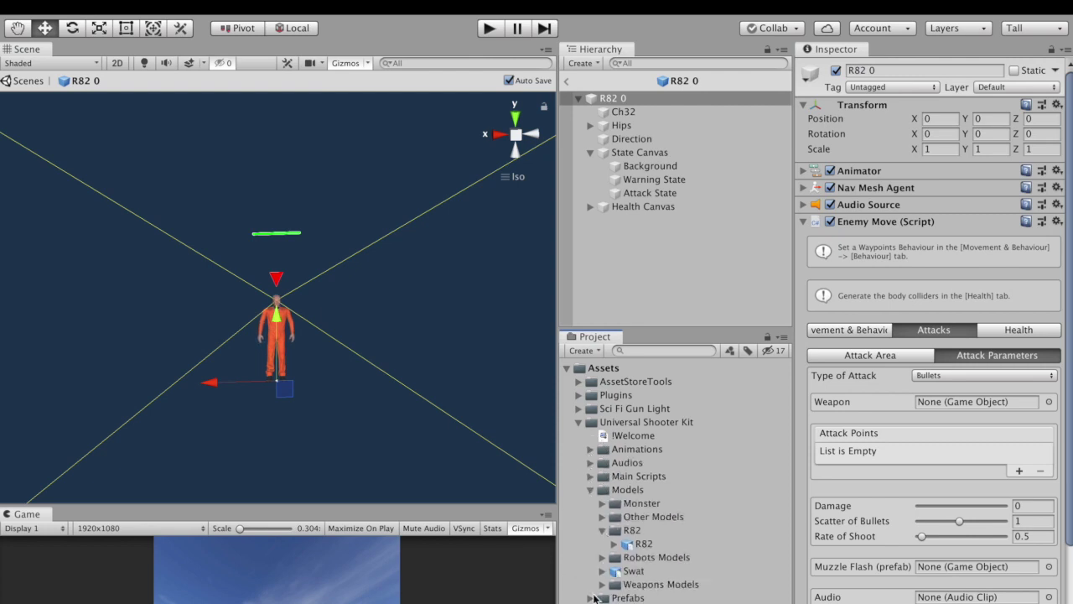
{"action": "left_click", "coordinate": [602, 585]}
{"action": "scroll", "coordinate": [646, 554], "scroll_direction": "down", "scroll_amount": 5}
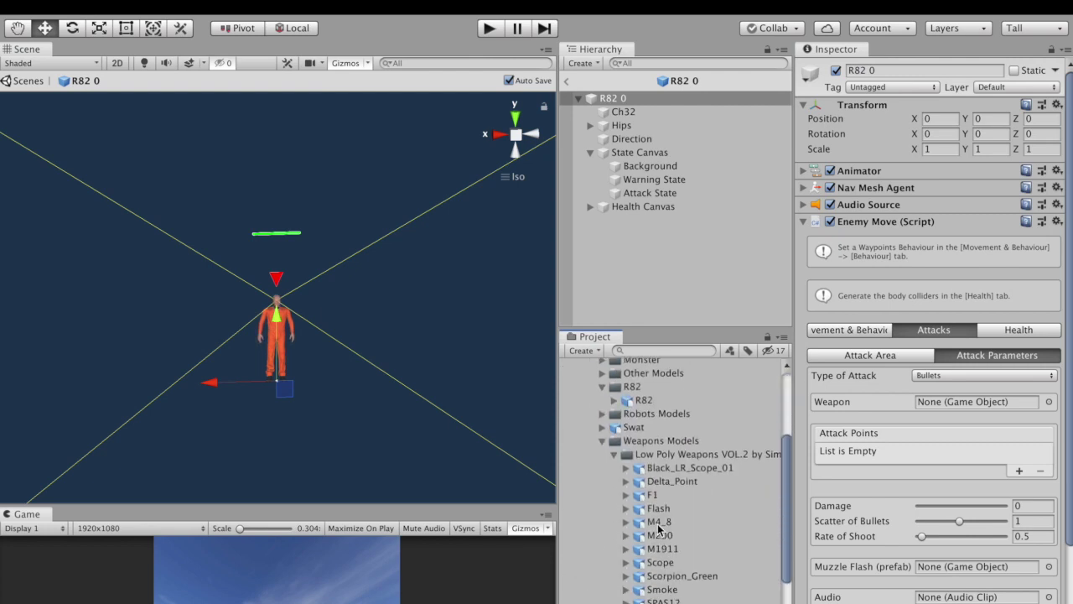
Step: Place the M4_8 model under the enemy's RightHand bone and reset its transform
{"action": "left_click_drag", "start_coordinate": [659, 521], "coordinate": [738, 232]}
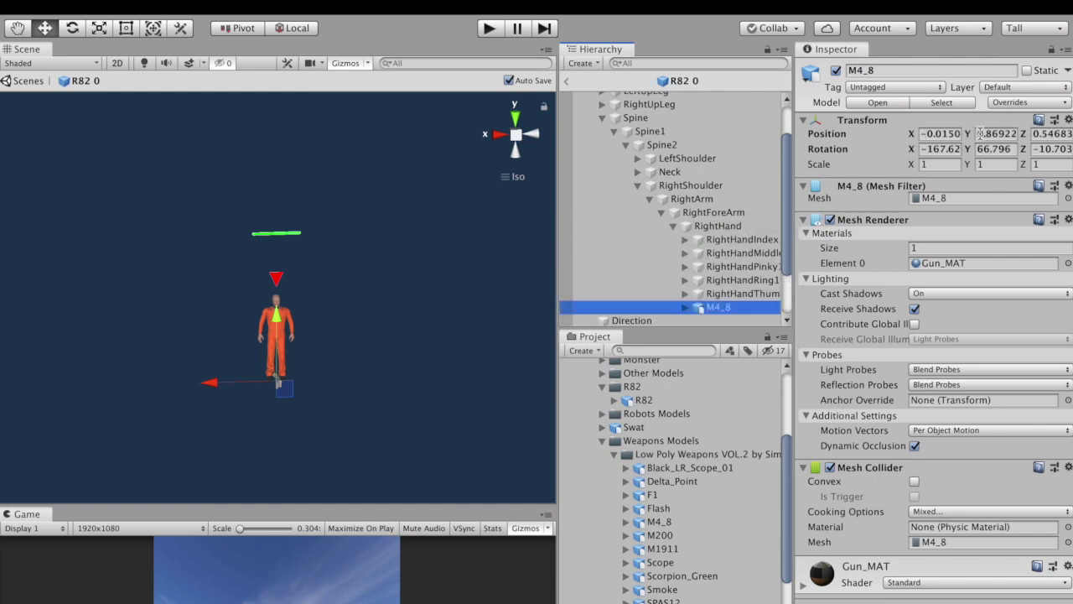
{"action": "left_click", "coordinate": [1069, 125]}
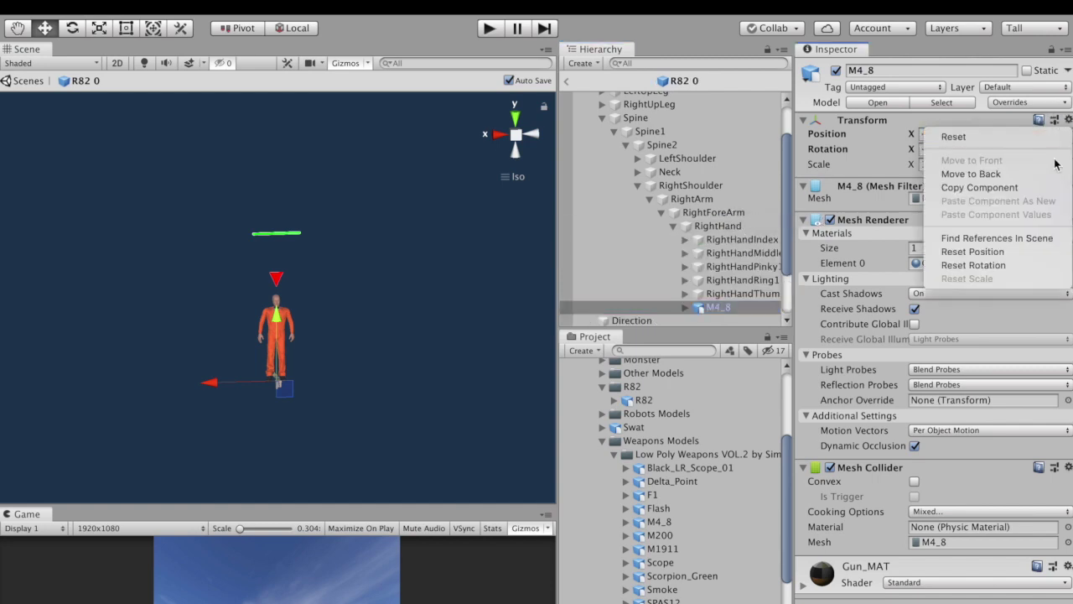
{"action": "left_click", "coordinate": [1046, 137]}
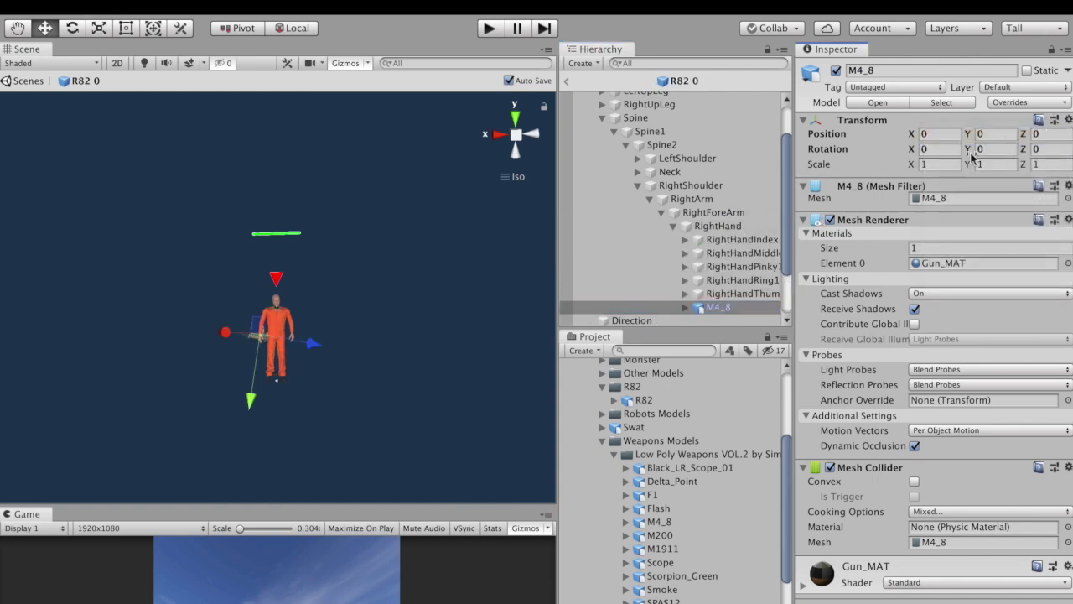
Step: Assign the M4_8 object in the right hand to the Weapon slot of the R82 0 enemy's attack parameters
{"action": "scroll", "coordinate": [717, 134], "scroll_direction": "up", "scroll_amount": 3}
{"action": "left_click", "coordinate": [683, 101]}
{"action": "scroll", "coordinate": [704, 232], "scroll_direction": "down", "scroll_amount": 3}
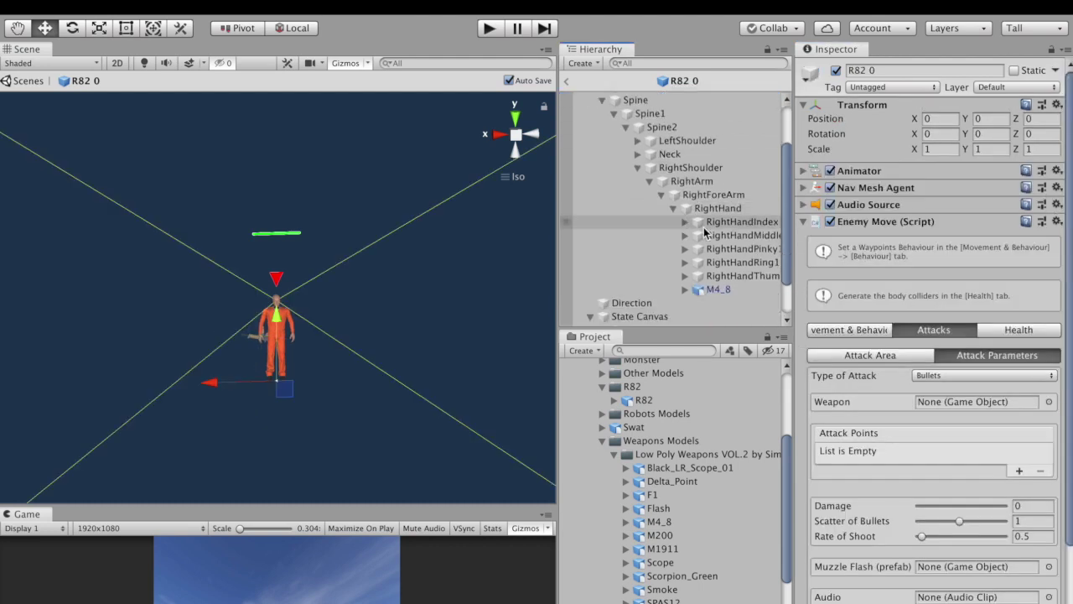
{"action": "scroll", "coordinate": [922, 361], "scroll_direction": "down", "scroll_amount": 3}
{"action": "left_click_drag", "start_coordinate": [718, 289], "coordinate": [953, 321]}
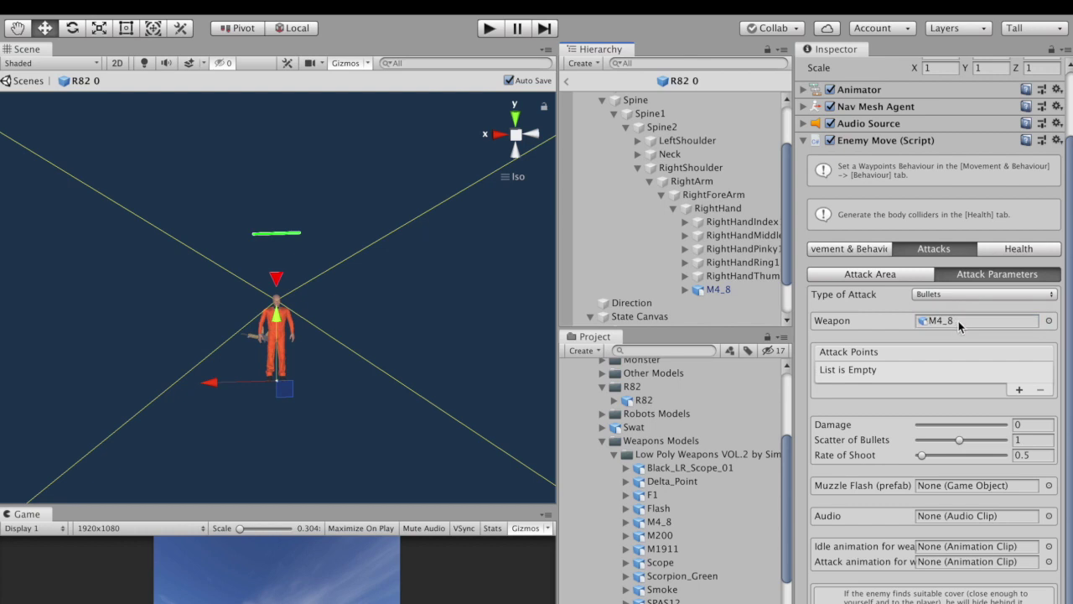
Step: Assign R82_AssaultRifle_Idle and R82_Flamethrower_Attack from R82 Weapons Anims to the weapon's idle and attack animation slots
{"action": "scroll", "coordinate": [957, 320], "scroll_direction": "down", "scroll_amount": 2}
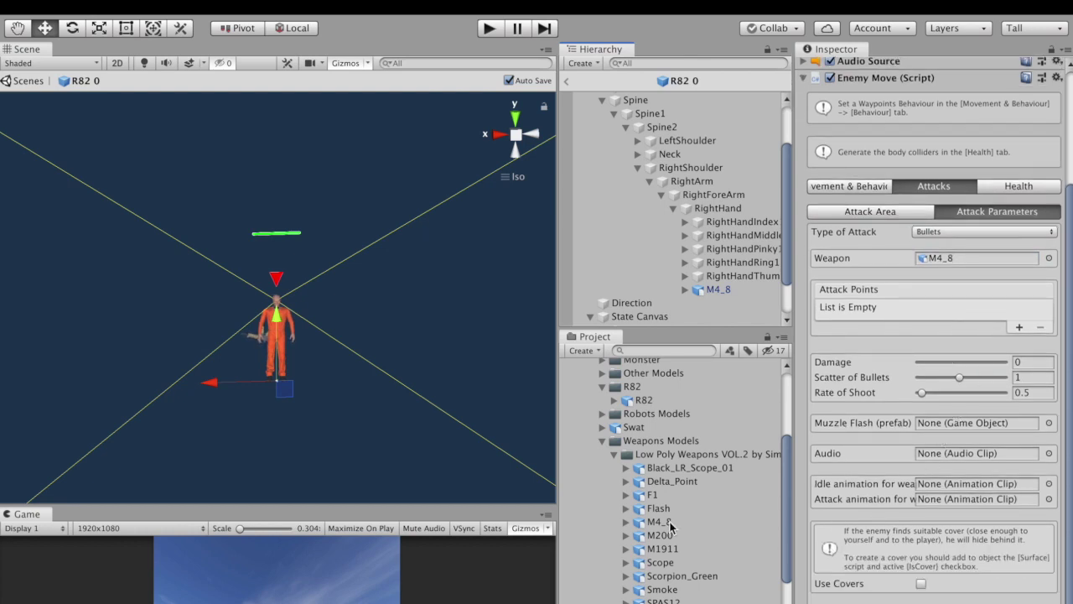
{"action": "left_click", "coordinate": [609, 456]}
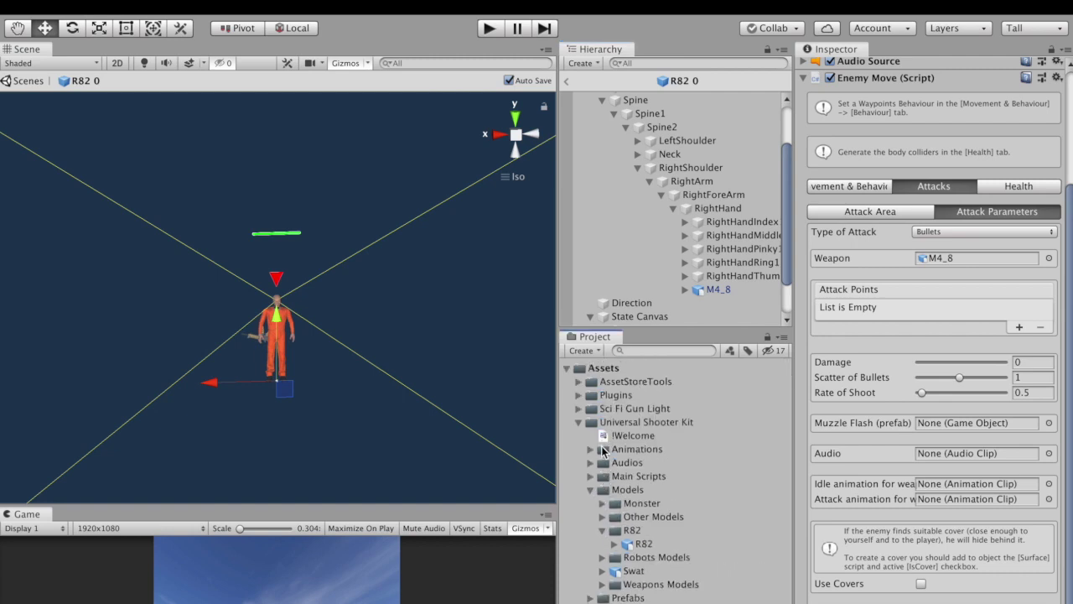
{"action": "left_click", "coordinate": [591, 450]}
{"action": "scroll", "coordinate": [594, 456], "scroll_direction": "down", "scroll_amount": 1}
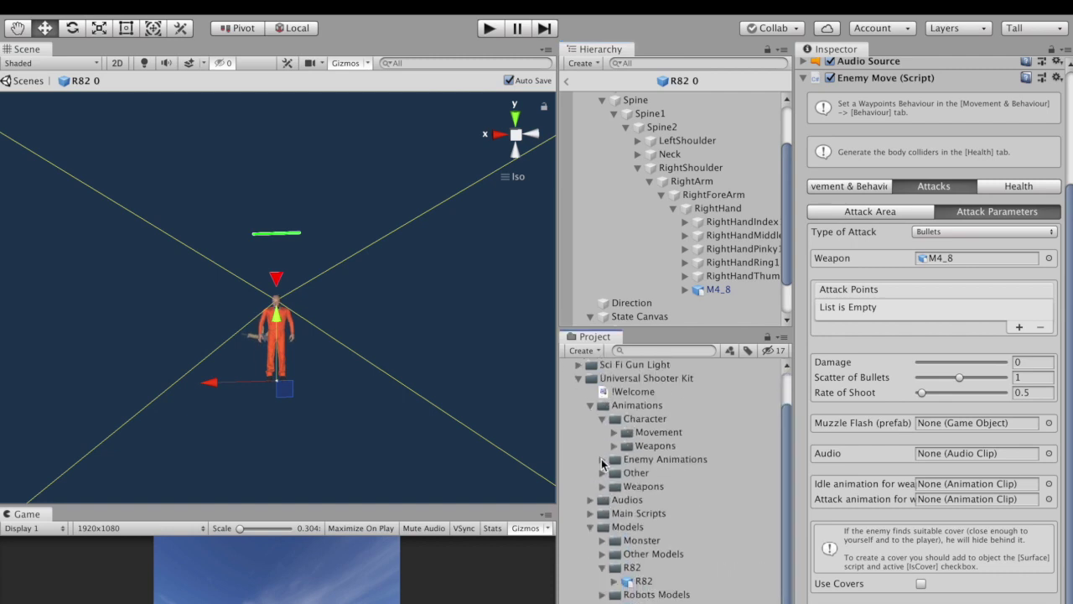
{"action": "left_click", "coordinate": [601, 459]}
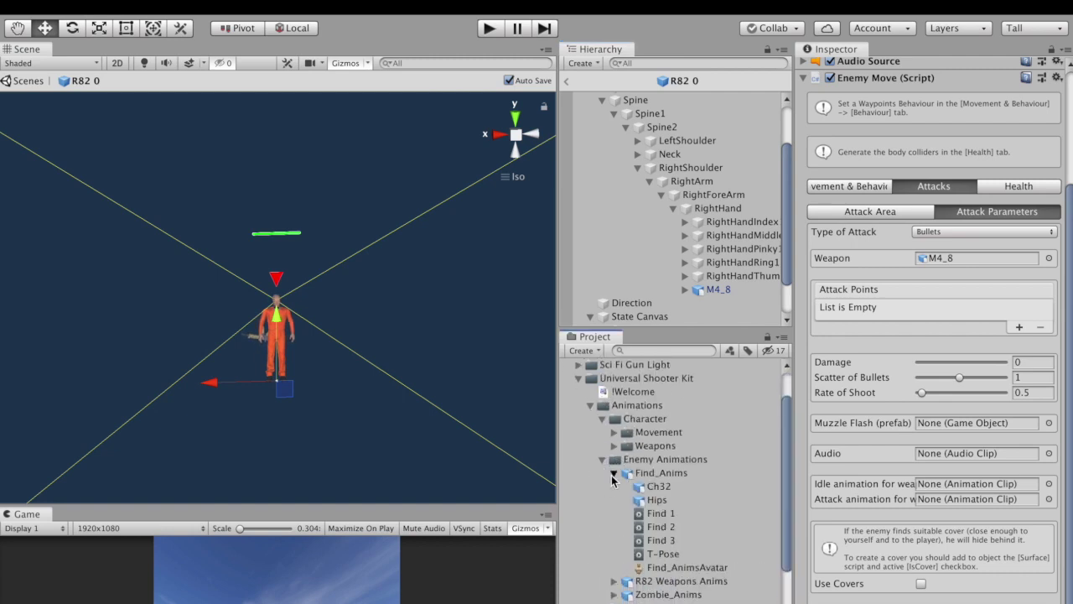
{"action": "left_click", "coordinate": [613, 473]}
{"action": "left_click", "coordinate": [613, 487]}
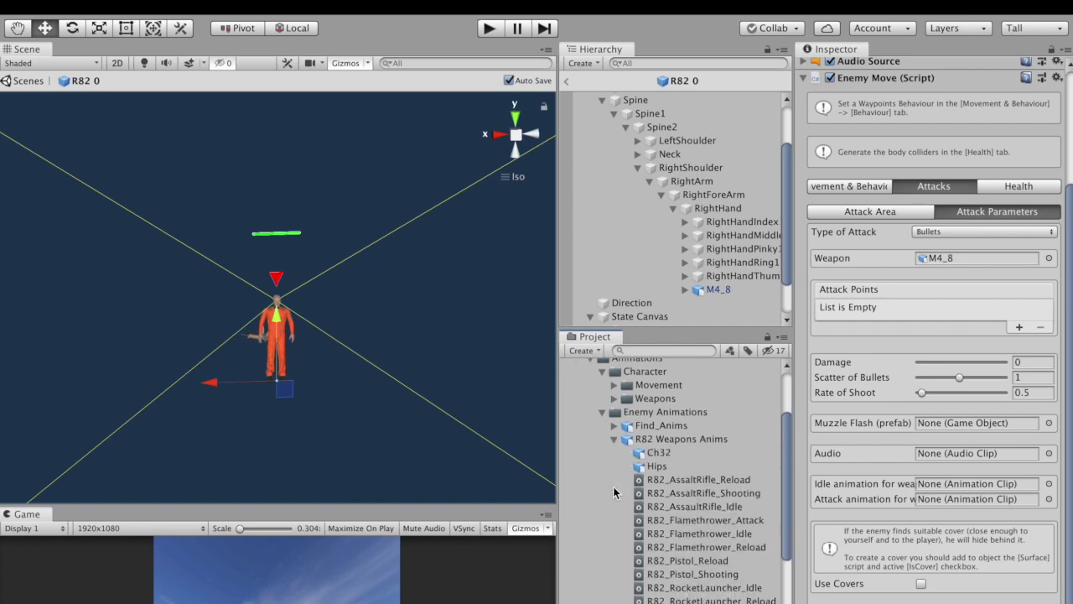
{"action": "left_click_drag", "start_coordinate": [716, 511], "coordinate": [934, 483]}
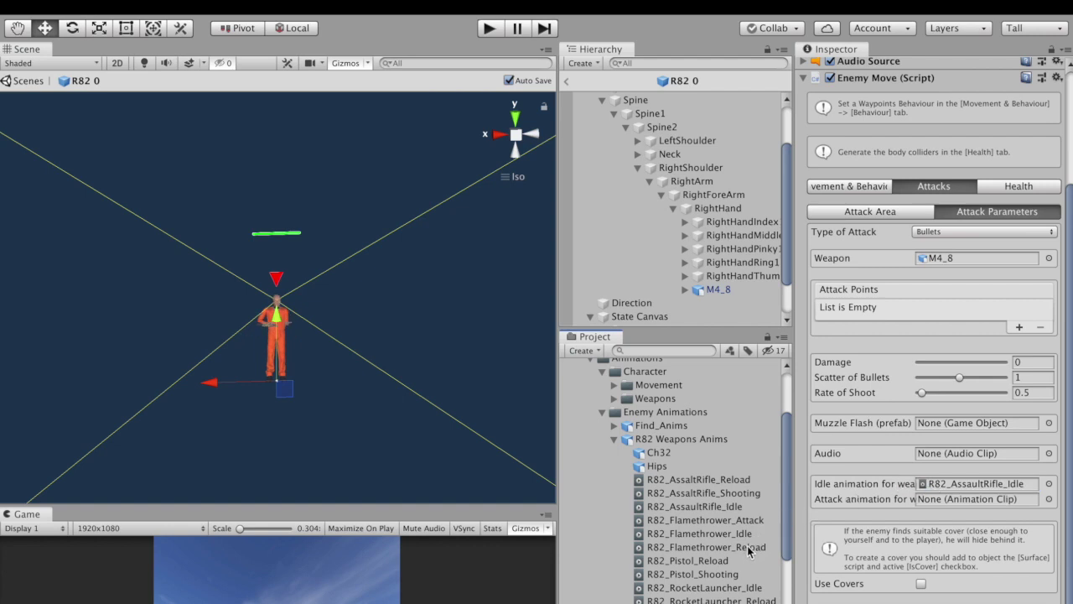
{"action": "left_click_drag", "start_coordinate": [743, 524], "coordinate": [953, 501]}
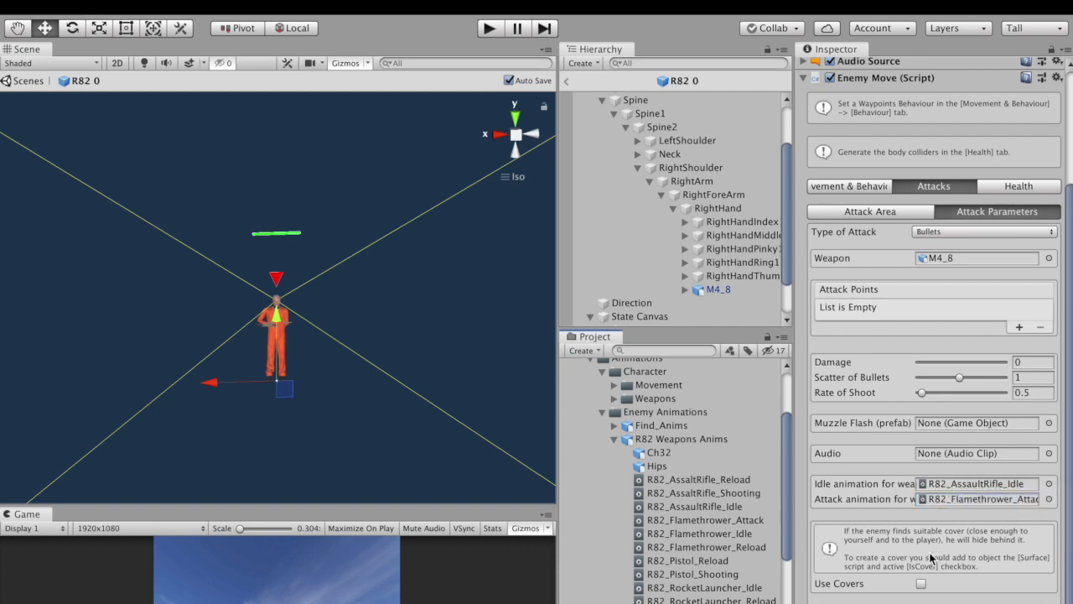
{"action": "scroll", "coordinate": [877, 584], "scroll_direction": "down", "scroll_amount": 2}
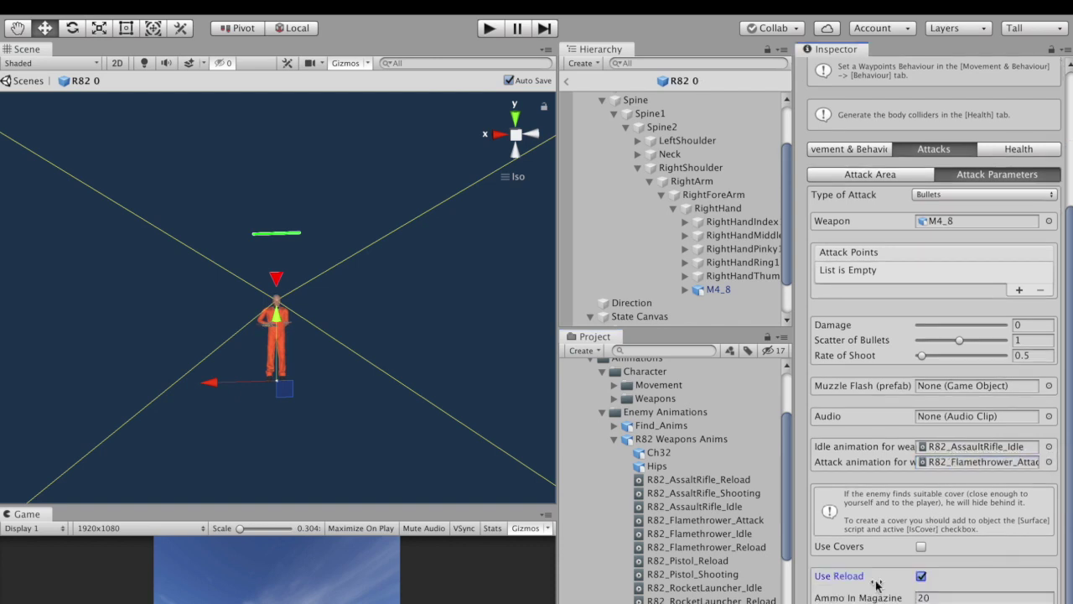
Step: Assign R82_AssaltRifle_Reload as the reload animation in the enemy's attack parameters
{"action": "left_click_drag", "start_coordinate": [711, 482], "coordinate": [1058, 592]}
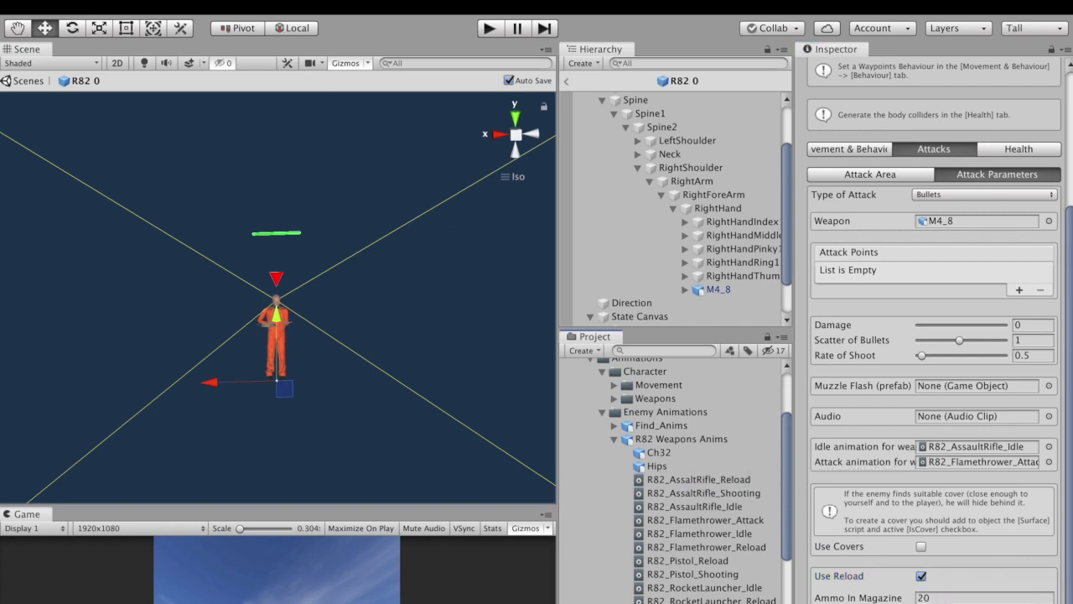
Step: Move and rotate M4_8 into the enemy's right hand, at about position 0.001, 0.242, 0.038 and rotation 109, -57, 43
{"action": "double_click", "coordinate": [718, 289]}
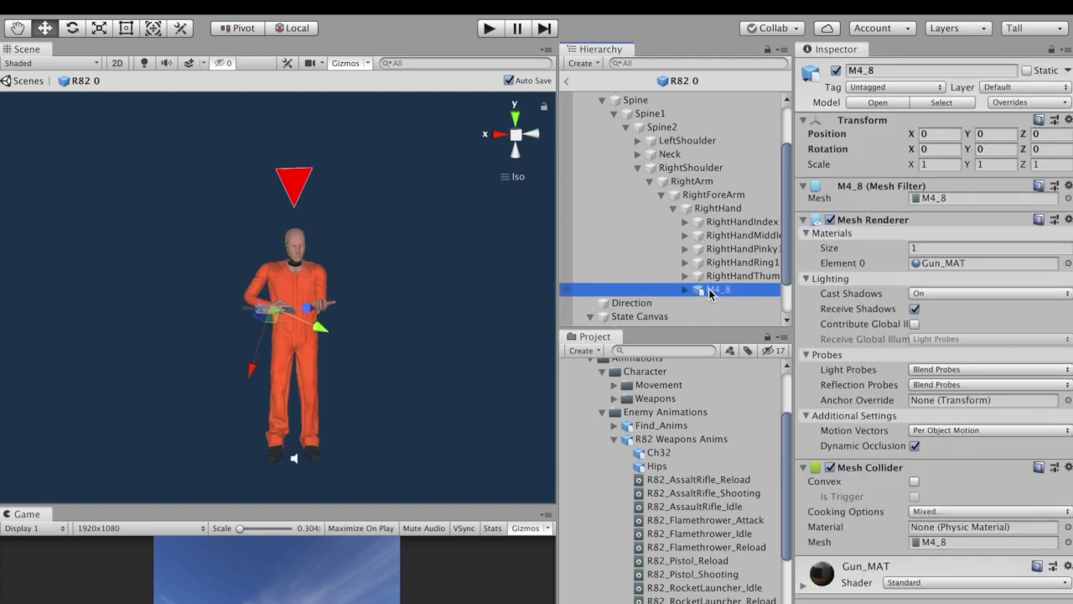
{"action": "left_click_drag", "start_coordinate": [410, 297], "coordinate": [408, 411], "text": "alt"}
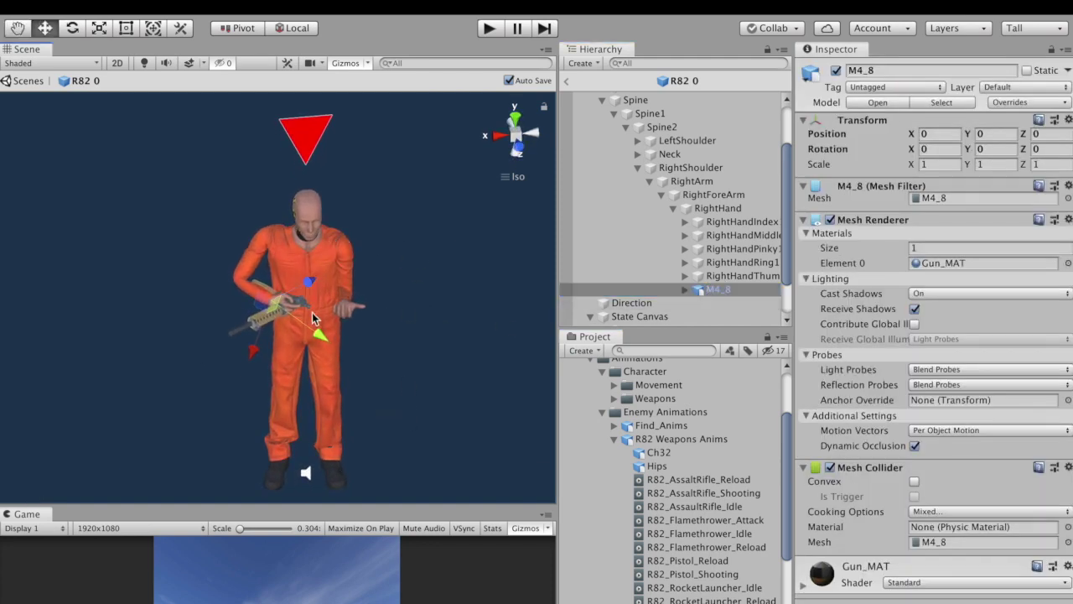
{"action": "left_click_drag", "start_coordinate": [313, 319], "coordinate": [284, 324]}
{"action": "key", "text": "e"}
{"action": "key", "text": "w"}
{"action": "key", "text": "e"}
{"action": "key", "text": "w"}
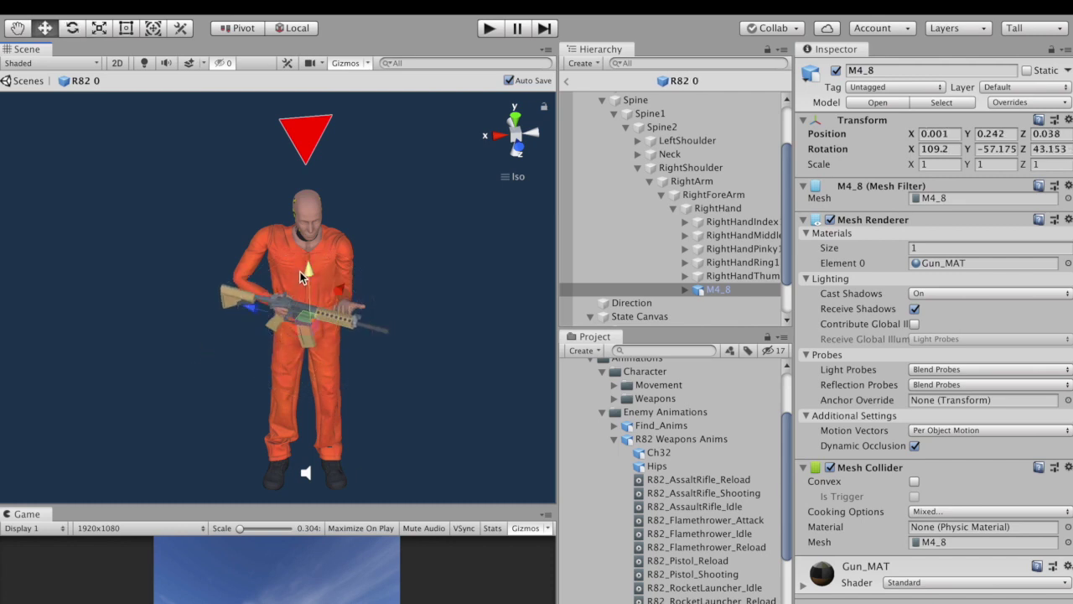
Step: Align M4_8 with both of the enemy's hands, at about position -0.092, 0.262, 0.084 and rotation 114, -40, 59
{"action": "left_click_drag", "start_coordinate": [299, 271], "coordinate": [328, 338]}
{"action": "key", "text": "e"}
{"action": "key", "text": "w"}
{"action": "mouse_move", "coordinate": [339, 275]}
{"action": "left_mouse_down"}
{"action": "mouse_move", "coordinate": [317, 248]}
{"action": "mouse_move", "coordinate": [328, 258]}
{"action": "left_mouse_up"}
{"action": "key", "text": "e"}
{"action": "key", "text": "q"}
{"action": "left_click_drag", "start_coordinate": [435, 265], "coordinate": [415, 295], "text": "alt"}
{"action": "key", "text": "w"}
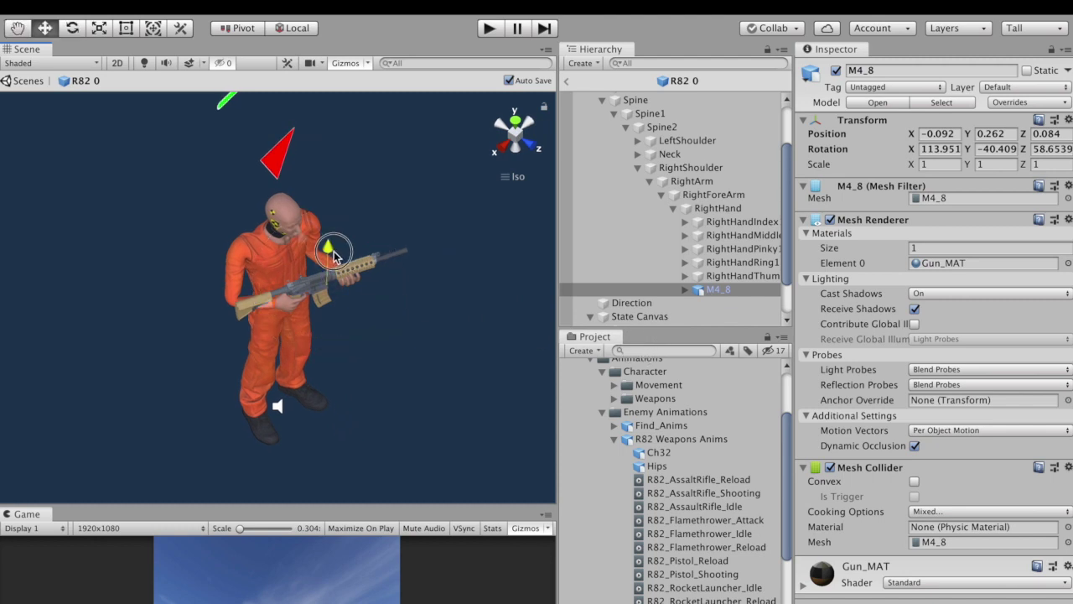
Step: Fine-tune the rifle's grip to about position -0.075, 0.256, 0.083 and rotation 112, -31, 68, checking it from several angles
{"action": "left_click_drag", "start_coordinate": [412, 316], "coordinate": [345, 155], "text": "alt"}
{"action": "scroll", "coordinate": [345, 151], "scroll_direction": "up", "scroll_amount": 5}
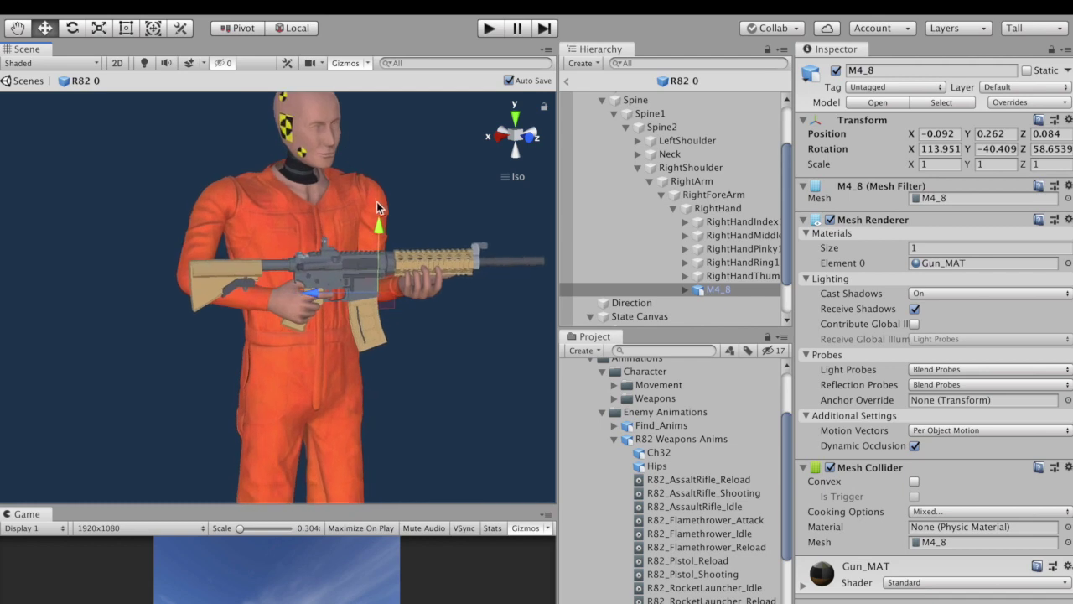
{"action": "mouse_move", "coordinate": [379, 224]}
{"action": "left_mouse_down"}
{"action": "mouse_move", "coordinate": [410, 236]}
{"action": "mouse_move", "coordinate": [383, 223]}
{"action": "left_mouse_up"}
{"action": "key", "text": "e"}
{"action": "key", "text": "w"}
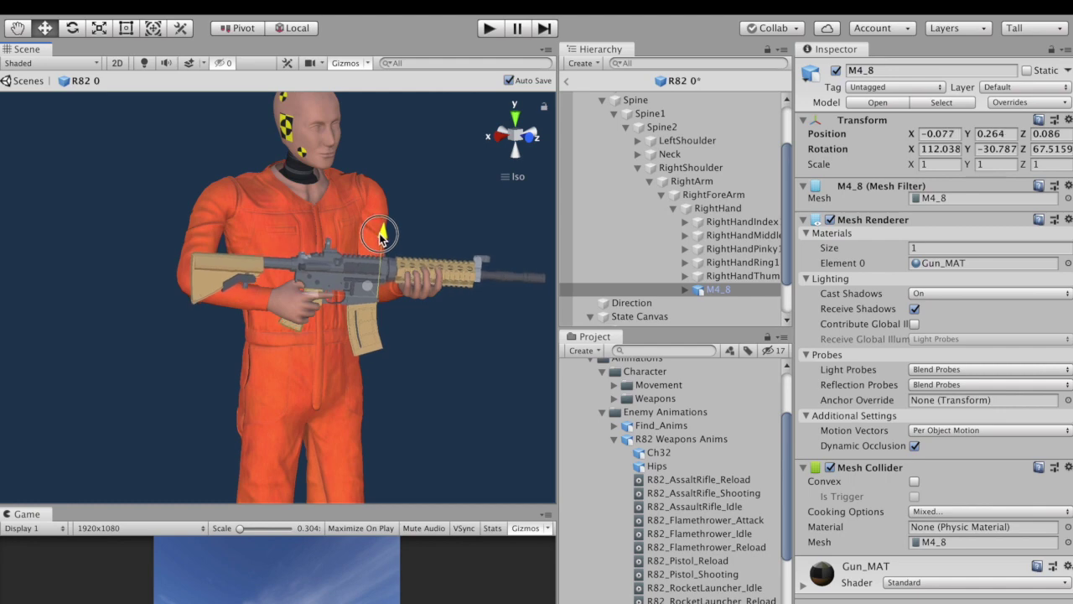
{"action": "left_click_drag", "start_coordinate": [315, 291], "coordinate": [303, 300]}
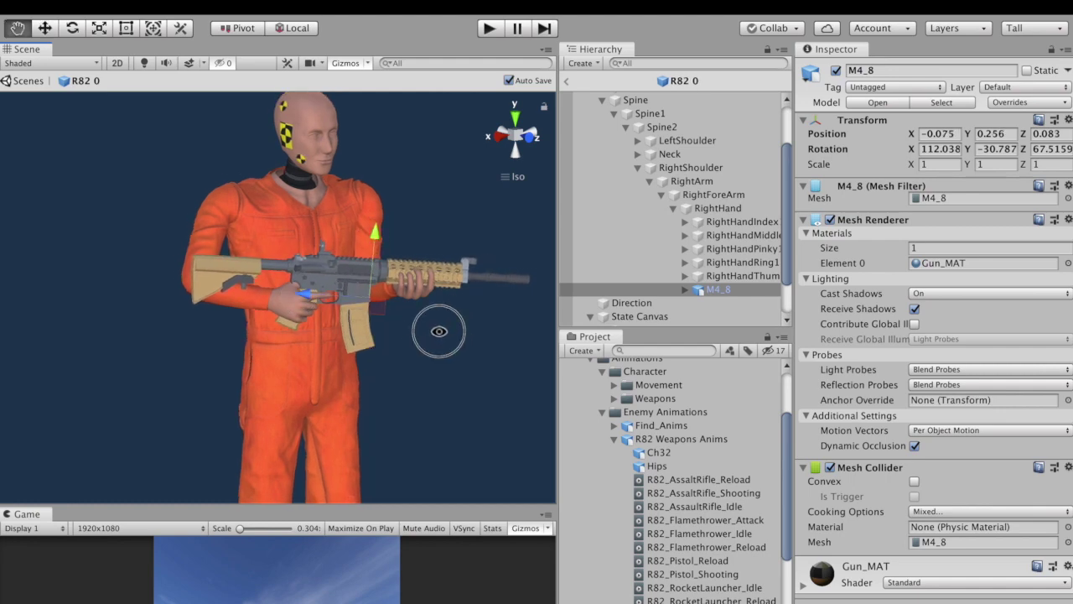
{"action": "mouse_move", "coordinate": [439, 330]}
{"action": "left_mouse_down", "text": "alt"}
{"action": "mouse_move", "coordinate": [326, 359]}
{"action": "mouse_move", "coordinate": [422, 382]}
{"action": "left_mouse_up", "text": "alt"}
{"action": "scroll", "coordinate": [604, 108], "scroll_direction": "up", "scroll_amount": 3}
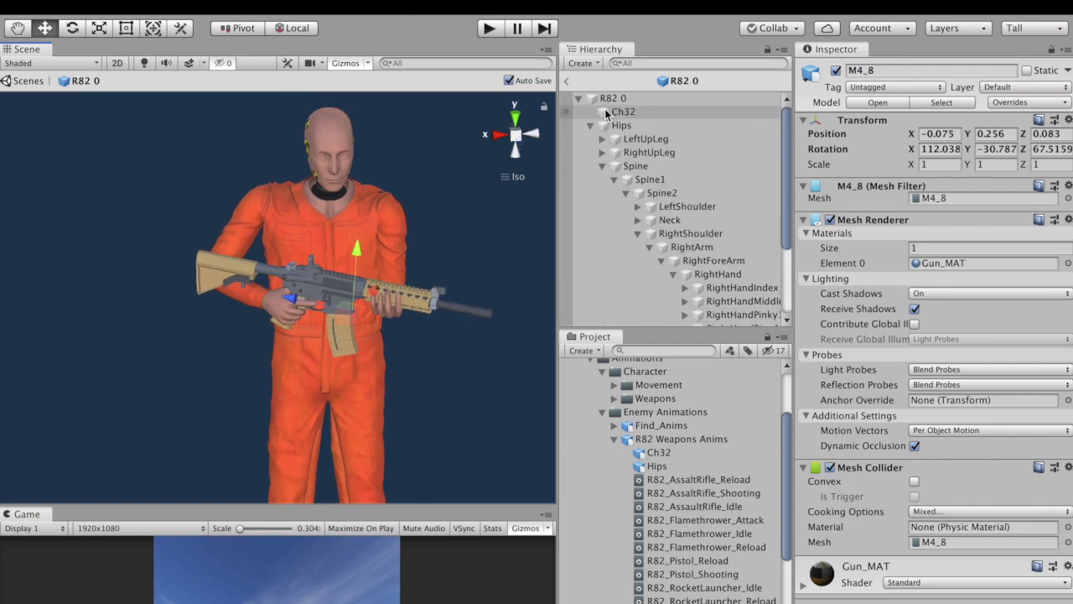
Step: Select the R82 0 root object and set its attack damage to 5
{"action": "left_click", "coordinate": [616, 99]}
{"action": "scroll", "coordinate": [435, 378], "scroll_direction": "down", "scroll_amount": 5}
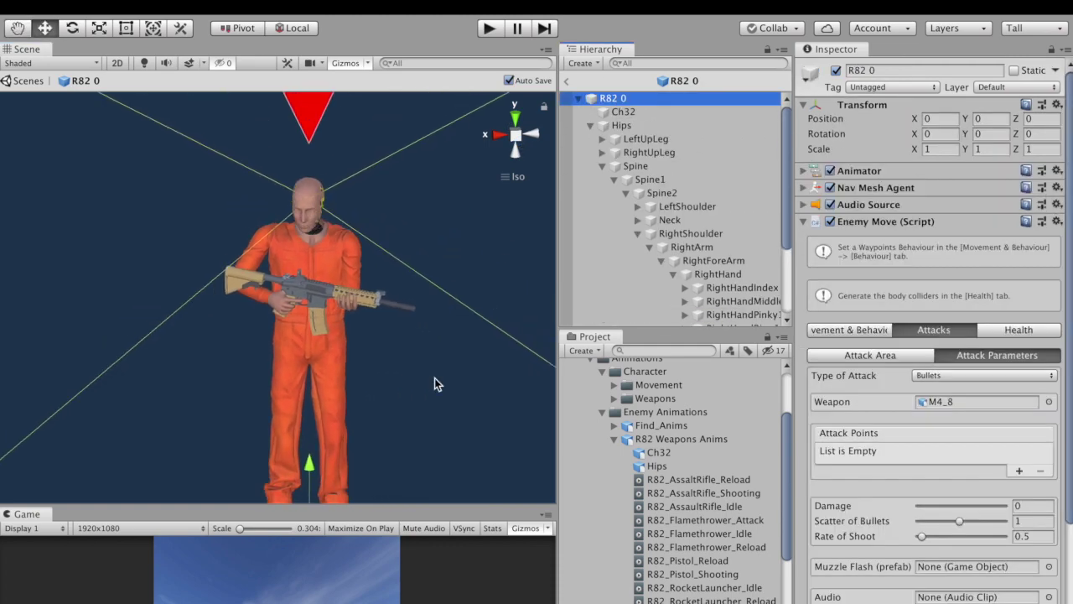
{"action": "scroll", "coordinate": [998, 533], "scroll_direction": "down", "scroll_amount": 3}
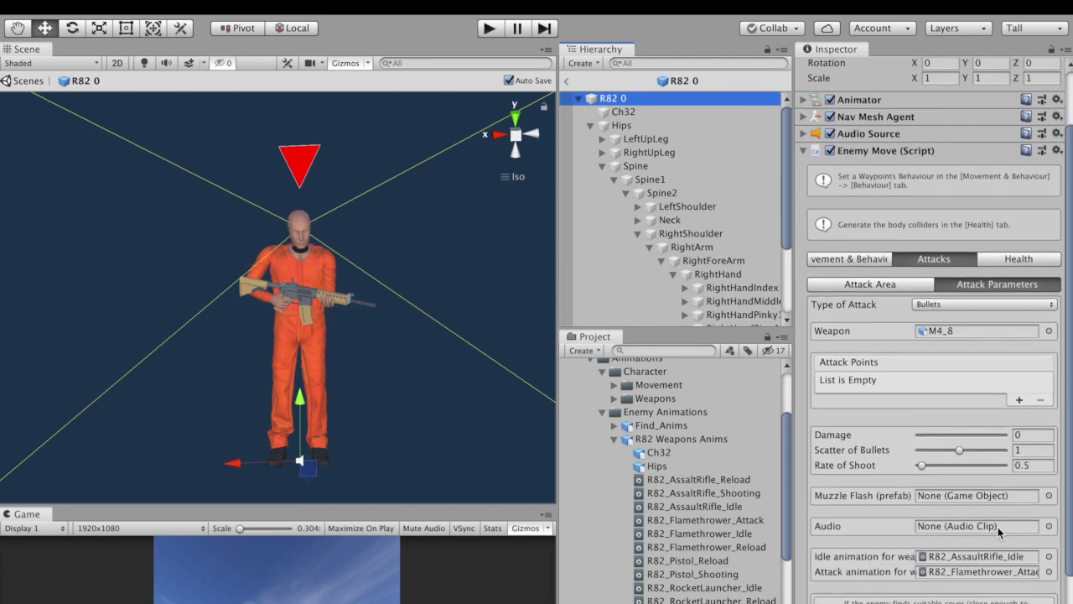
{"action": "left_click", "coordinate": [1025, 434]}
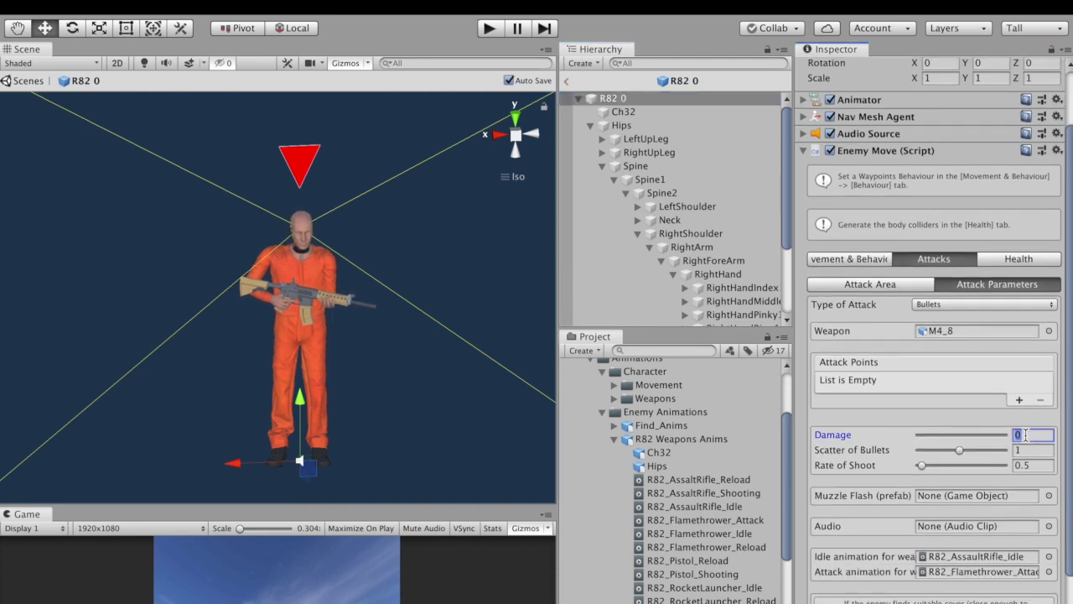
{"action": "type", "text": "5"}
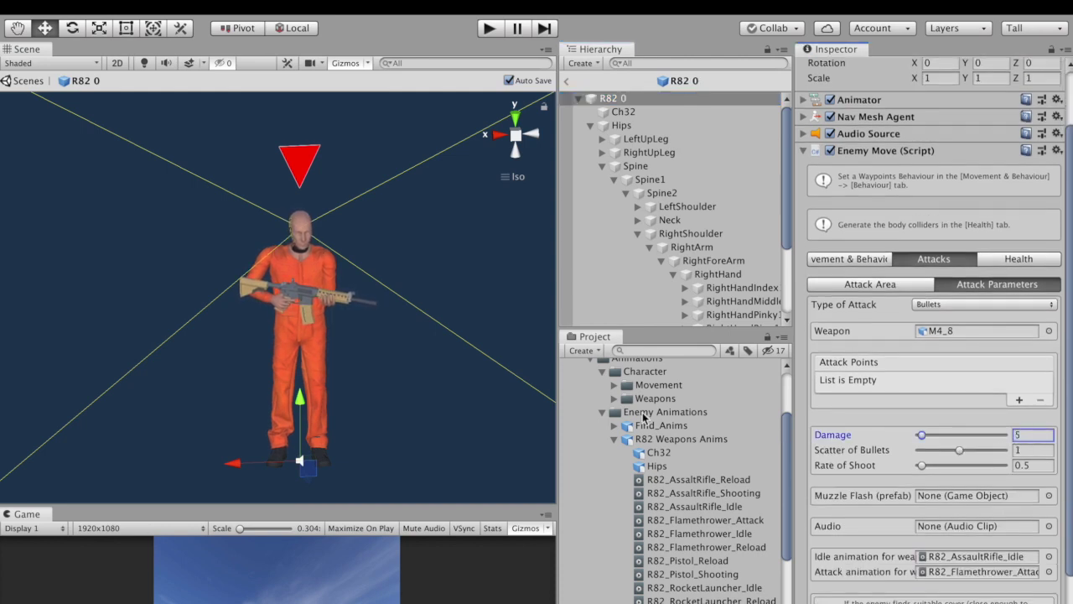
Step: Collapse the Enemy Animations folder and assign the MuzzleFlash1 prefab as the enemy's muzzle flash
{"action": "left_click", "coordinate": [602, 411]}
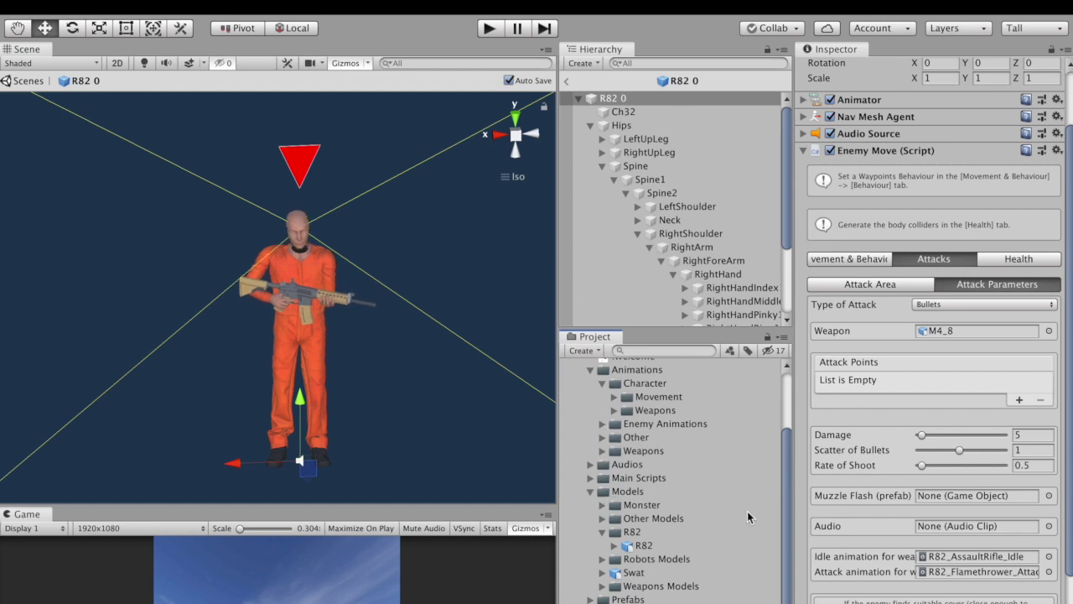
{"action": "left_click", "coordinate": [1048, 495]}
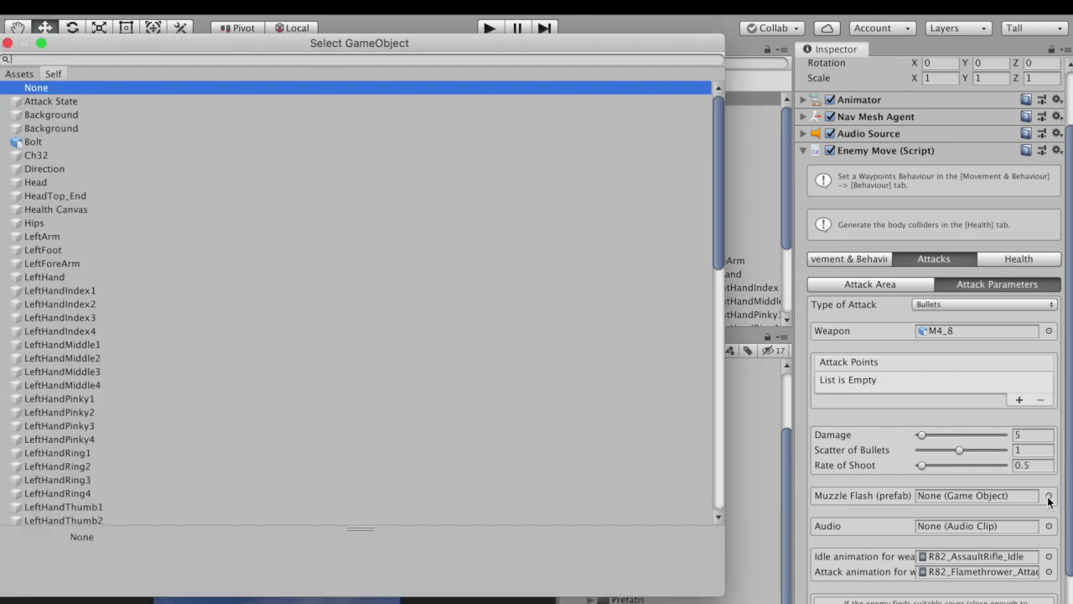
{"action": "type", "text": "muz"}
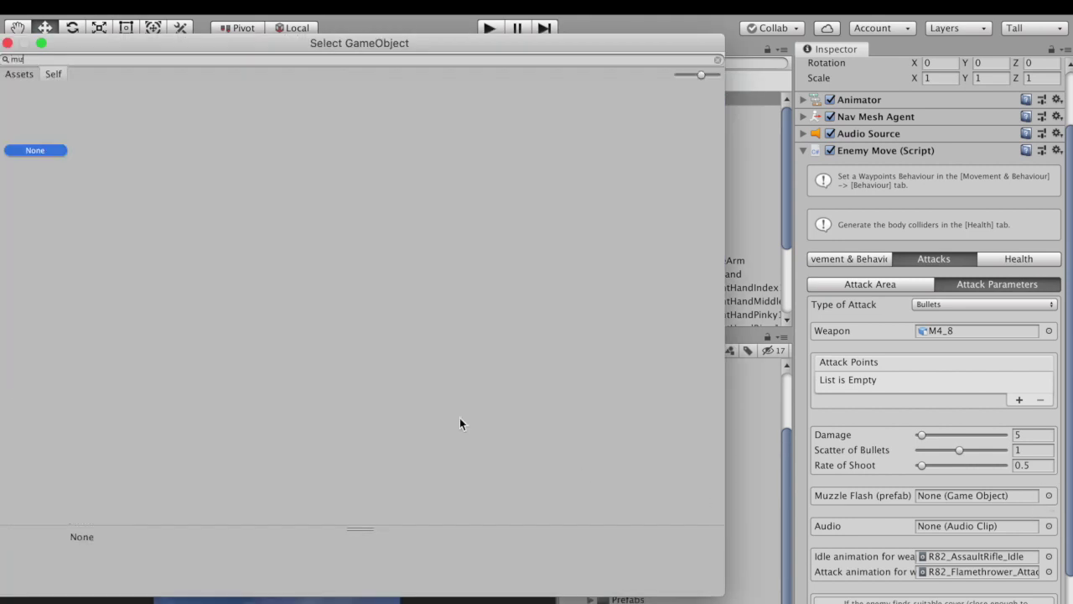
{"action": "left_click", "coordinate": [19, 76]}
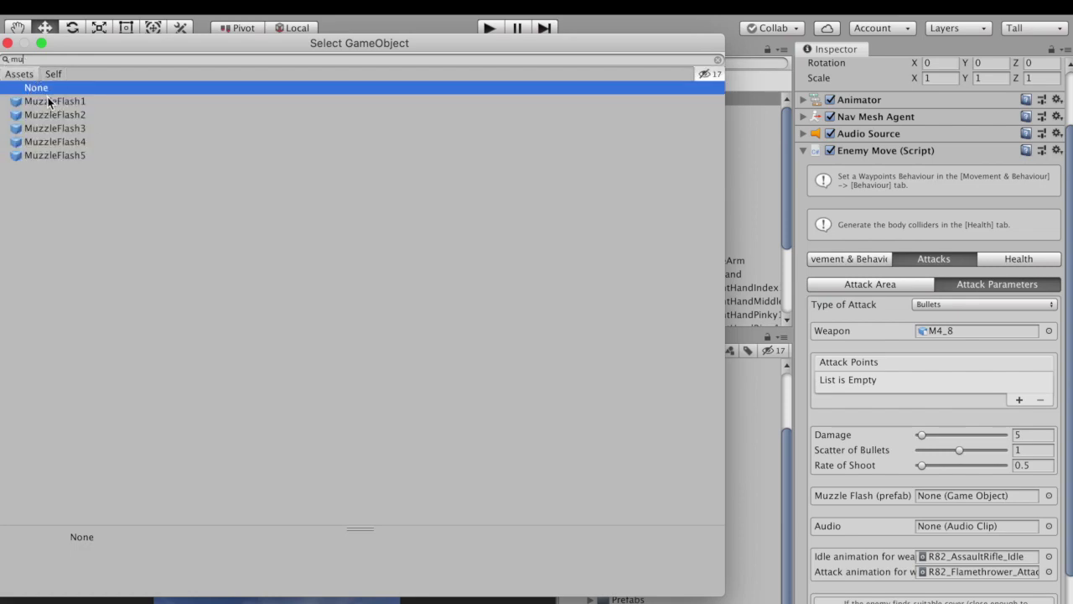
{"action": "double_click", "coordinate": [49, 102]}
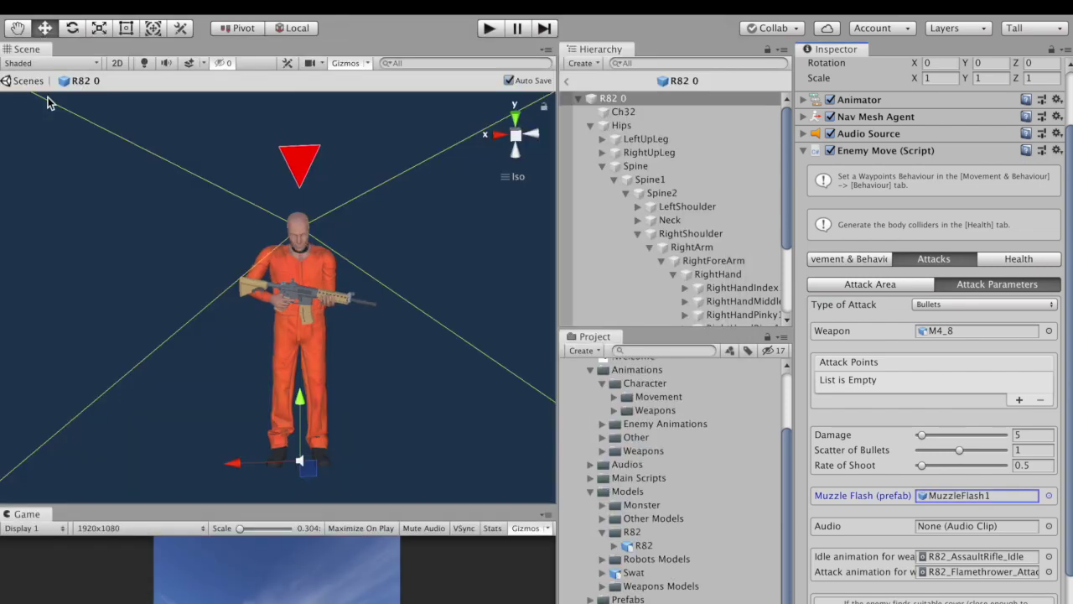
Step: Find the Shoot 1 audio clip and assign it as the enemy's attack audio
{"action": "left_click", "coordinate": [1048, 526]}
{"action": "type", "text": "atta"}
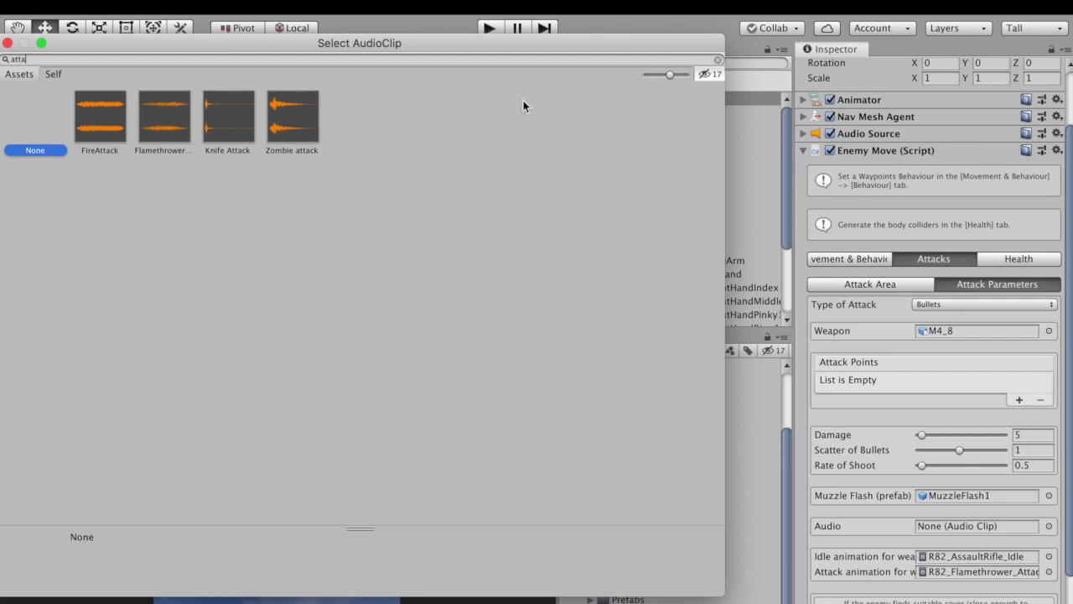
{"action": "key", "text": "BackSpace"}
{"action": "key", "text": "BackSpace"}
{"action": "key", "text": "BackSpace"}
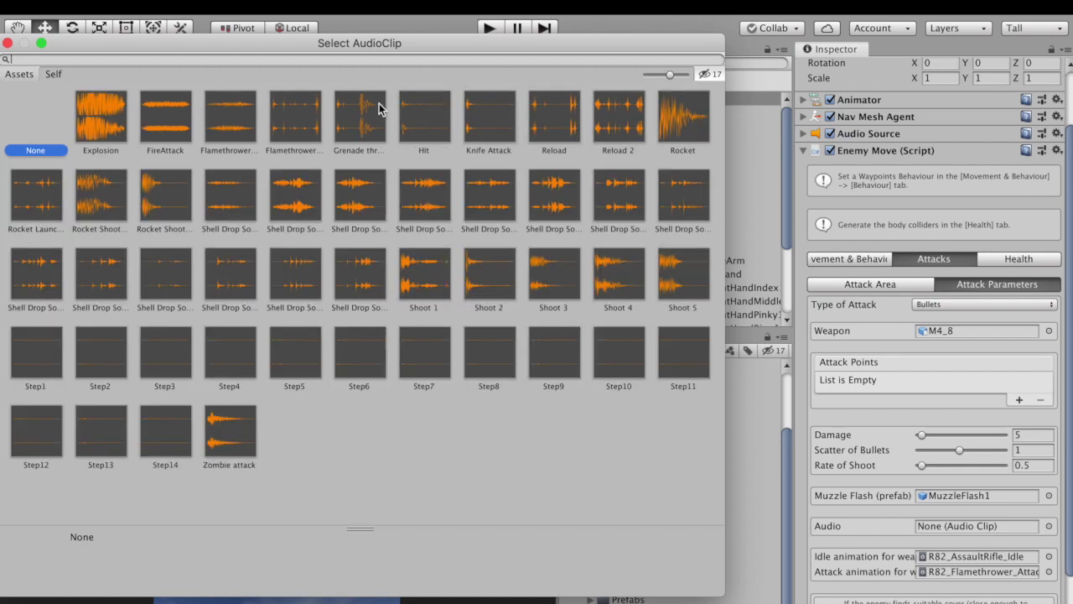
{"action": "type", "text": "sho"}
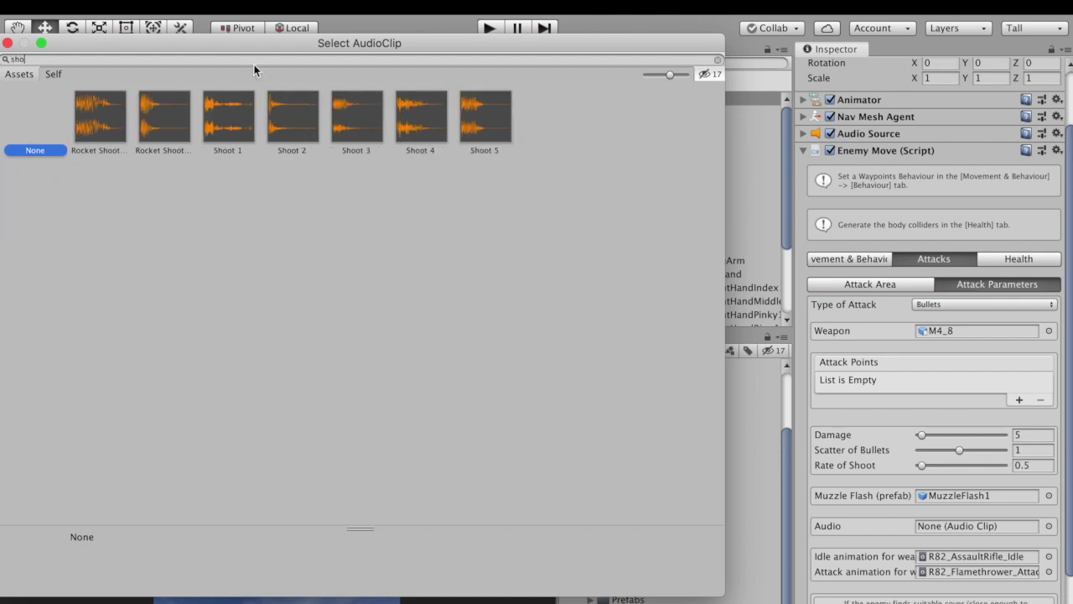
{"action": "double_click", "coordinate": [224, 117]}
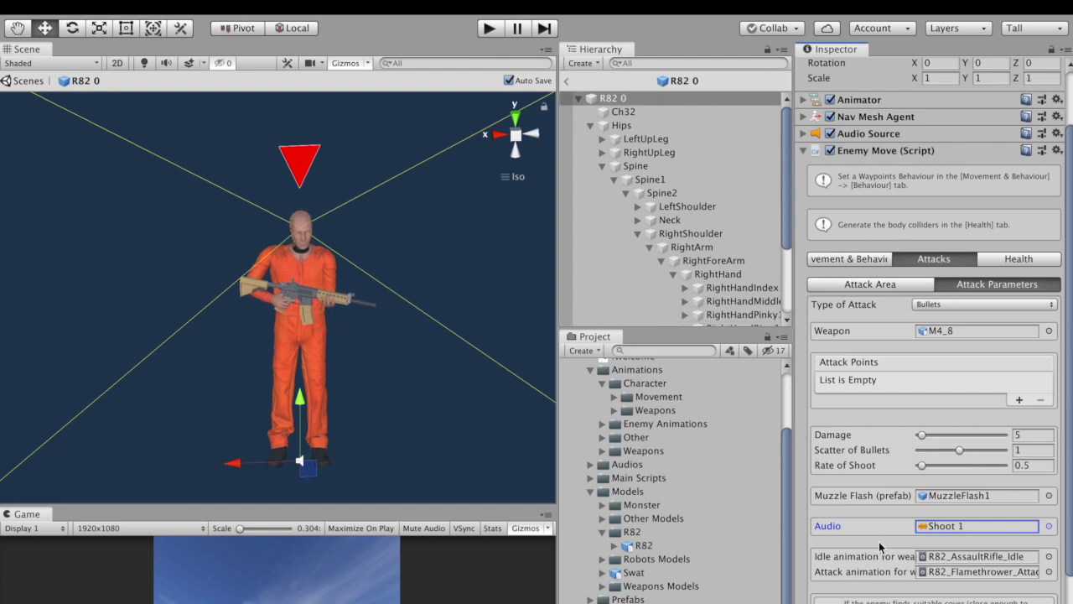
Step: Enable Use Covers and add a new attack point to the enemy's attack parameters
{"action": "scroll", "coordinate": [878, 542], "scroll_direction": "down", "scroll_amount": 3}
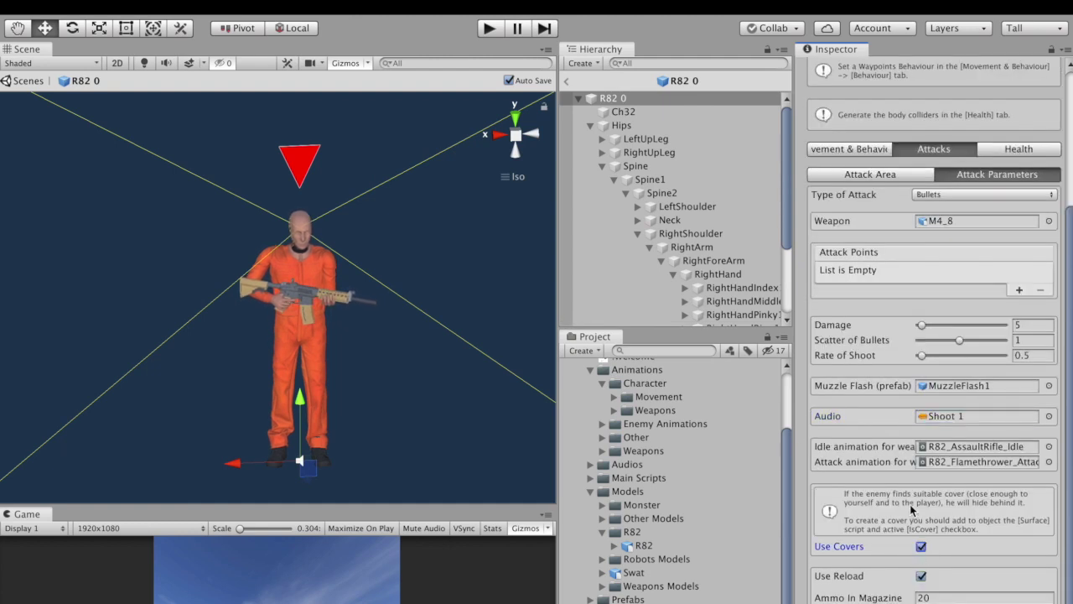
{"action": "scroll", "coordinate": [911, 508], "scroll_direction": "up", "scroll_amount": 3}
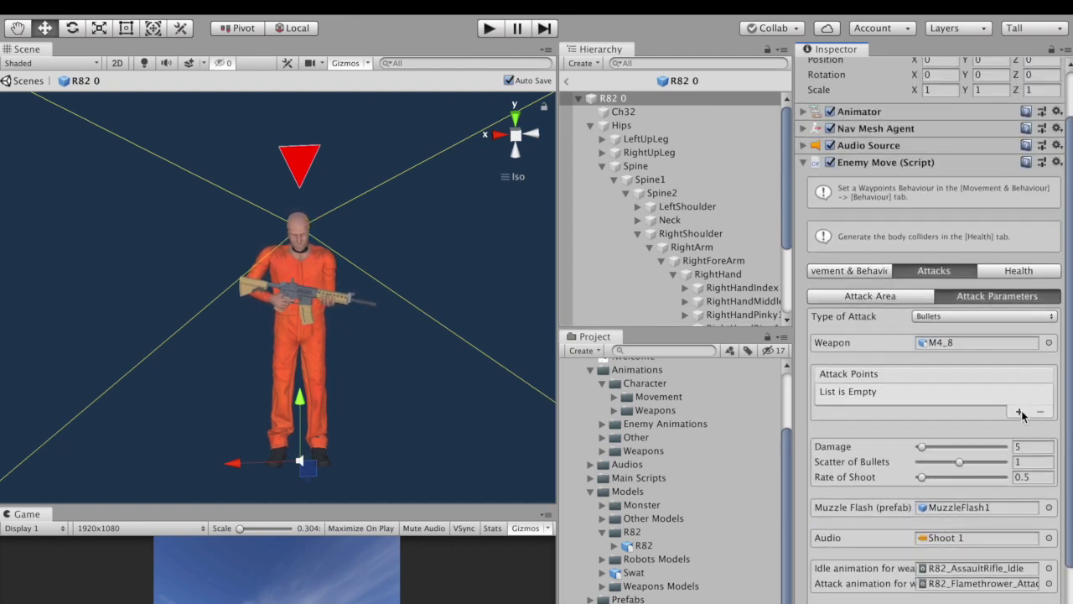
{"action": "left_click", "coordinate": [1020, 412]}
{"action": "left_click", "coordinate": [962, 392]}
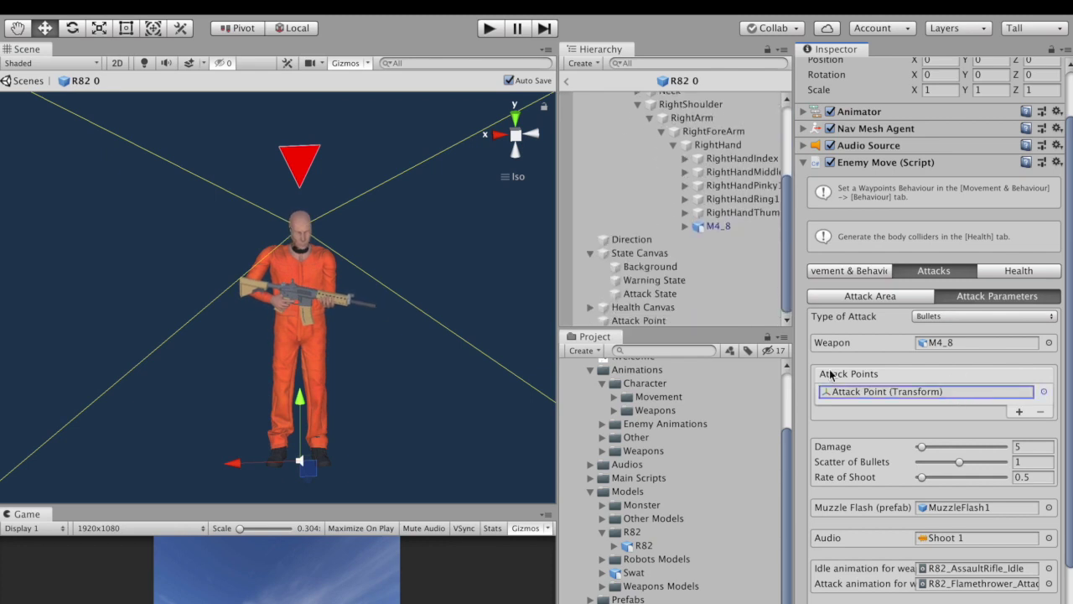
Step: Parent the Attack Point object to M4_8 and reset its transform
{"action": "left_click_drag", "start_coordinate": [677, 319], "coordinate": [744, 226]}
{"action": "left_click", "coordinate": [1068, 104]}
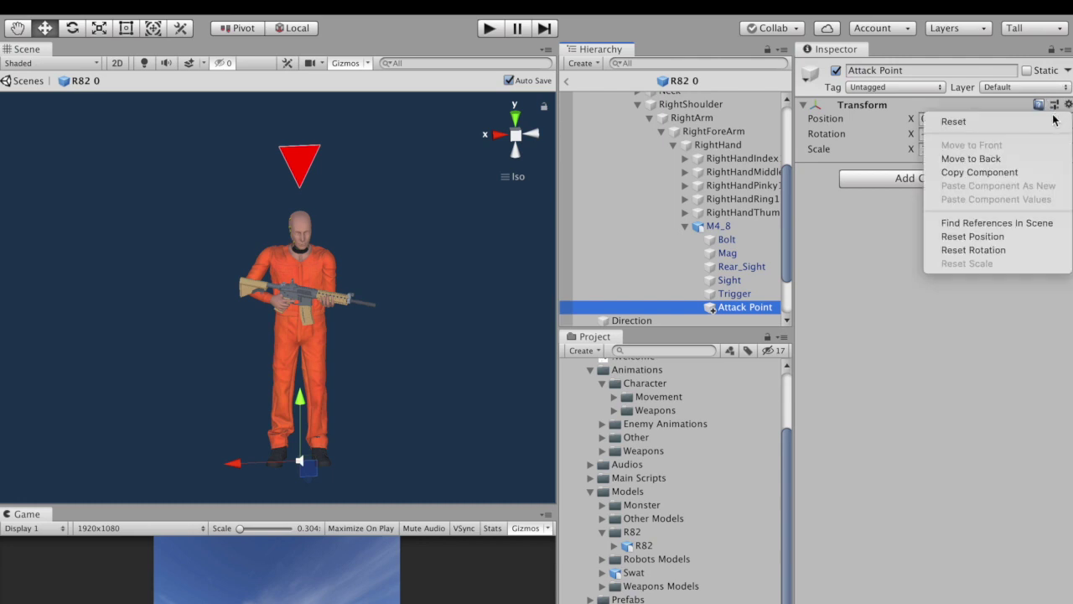
{"action": "left_click", "coordinate": [1048, 119]}
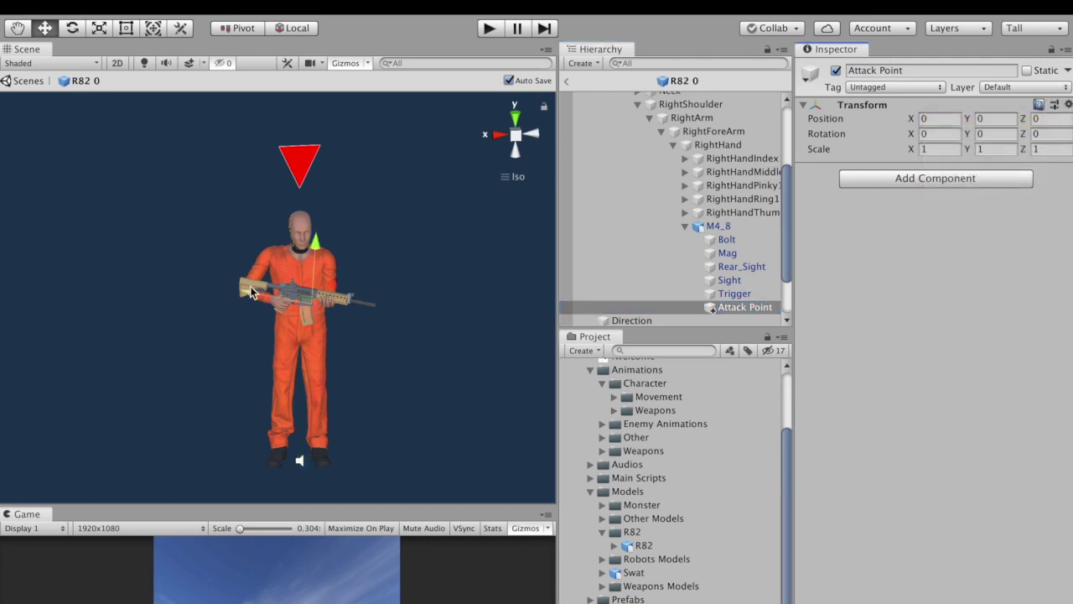
Step: Move the Attack Point along the barrel to Z about -0.42 and set its Y rotation to 180
{"action": "left_click_drag", "start_coordinate": [252, 291], "coordinate": [312, 292]}
{"action": "scroll", "coordinate": [312, 293], "scroll_direction": "up", "scroll_amount": 4}
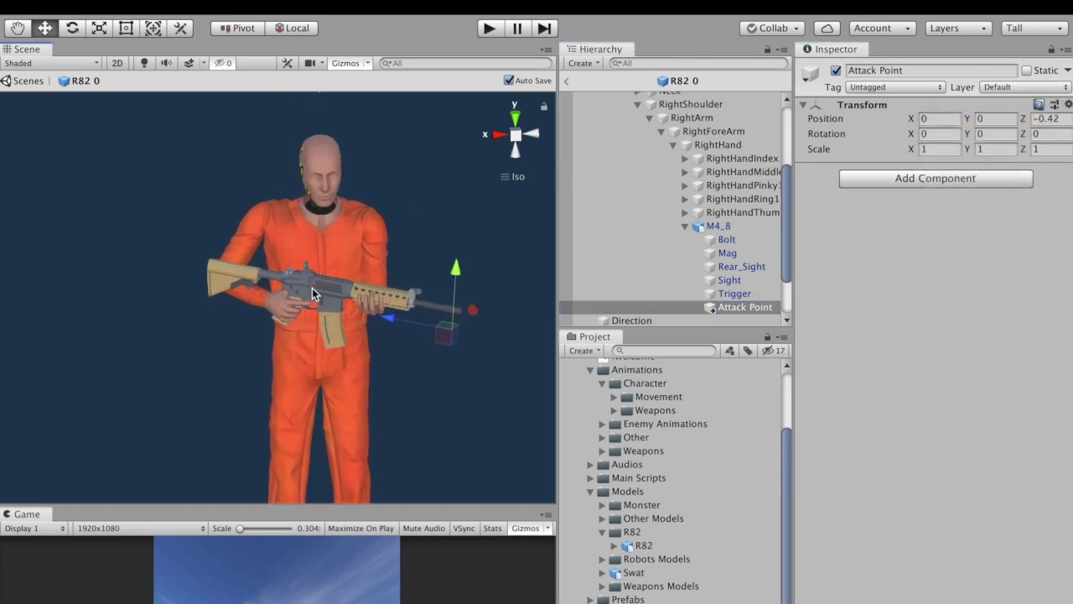
{"action": "left_click", "coordinate": [1006, 134]}
{"action": "type", "text": "180"}
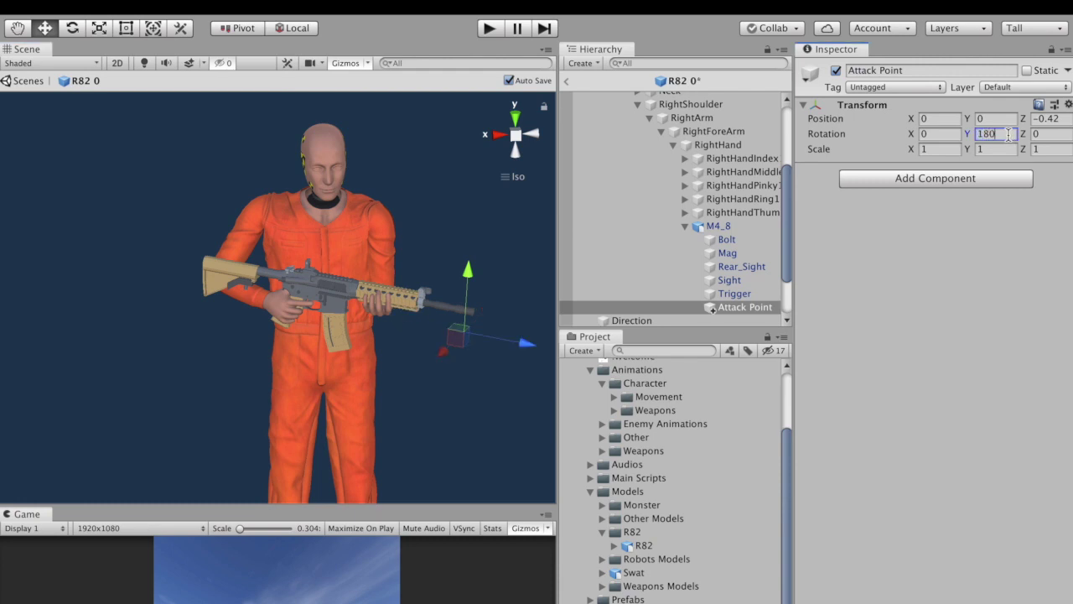
Step: Align the Attack Point with the rifle's muzzle at about Y 0.074 and Z -0.439, and save the prefab
{"action": "left_click", "coordinate": [516, 135]}
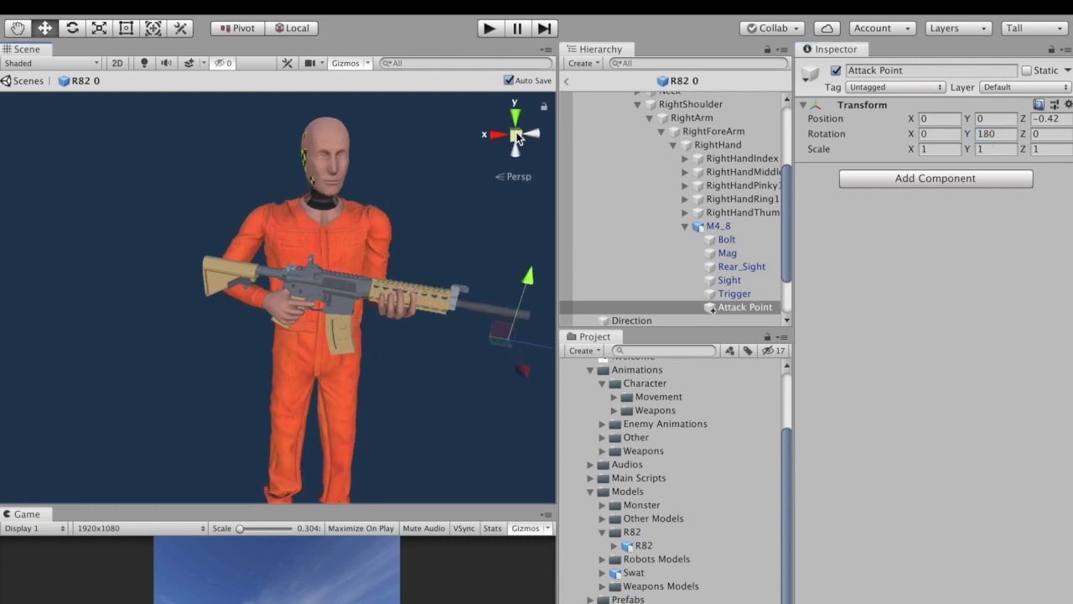
{"action": "left_click_drag", "start_coordinate": [411, 233], "coordinate": [260, 221], "text": "alt"}
{"action": "key", "text": "w"}
{"action": "left_click_drag", "start_coordinate": [465, 313], "coordinate": [407, 294], "text": "alt"}
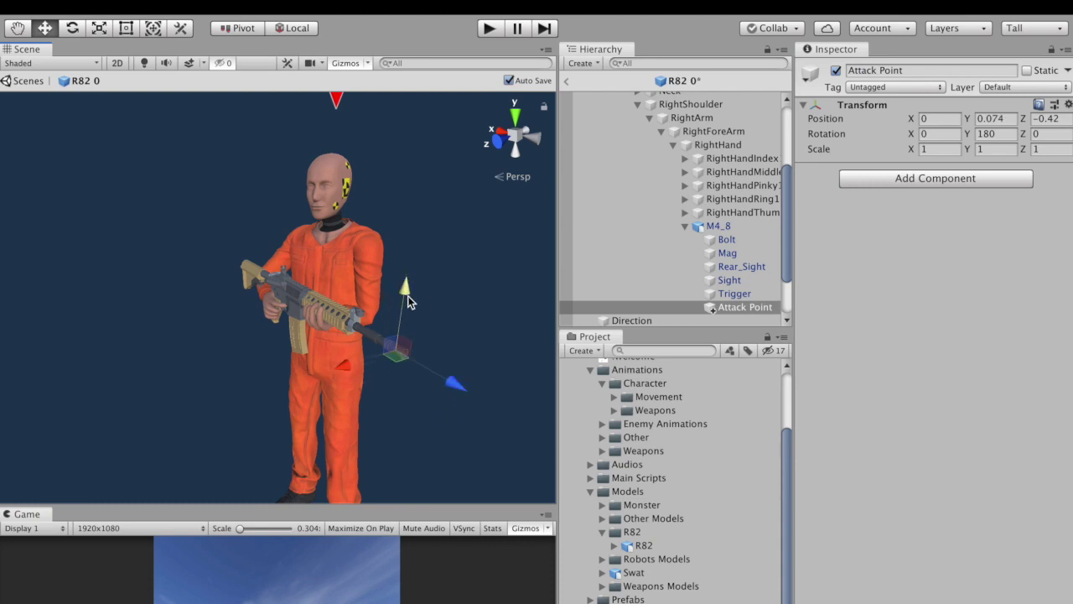
{"action": "key", "text": "ctrl+s"}
{"action": "left_click_drag", "start_coordinate": [466, 387], "coordinate": [637, 403]}
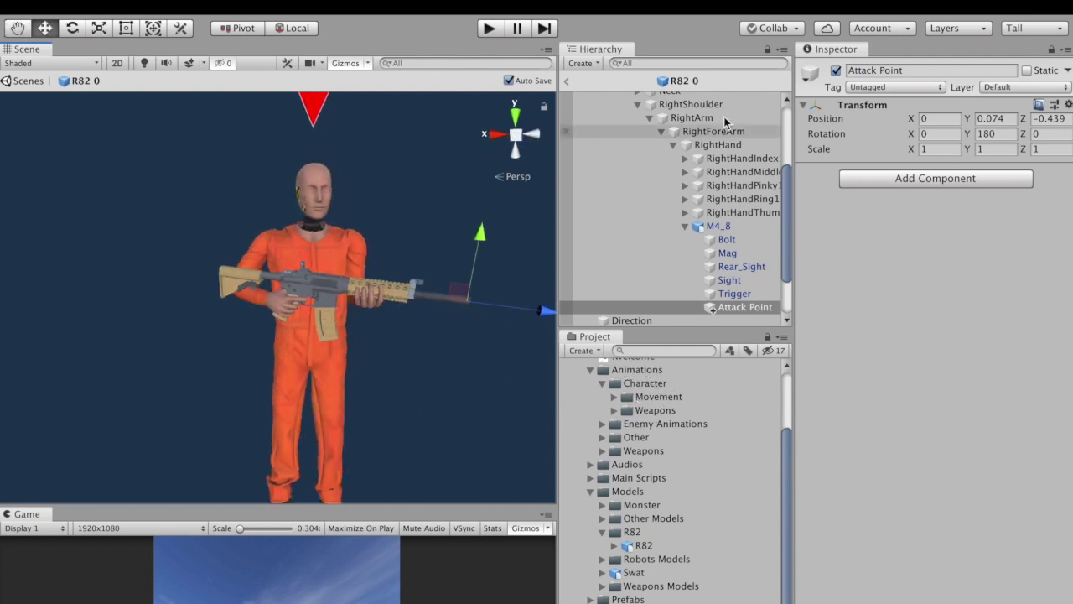
Step: Select the R82 0 root object, review its attack parameters and open its Health settings
{"action": "scroll", "coordinate": [722, 116], "scroll_direction": "up", "scroll_amount": 5}
{"action": "left_click", "coordinate": [690, 99]}
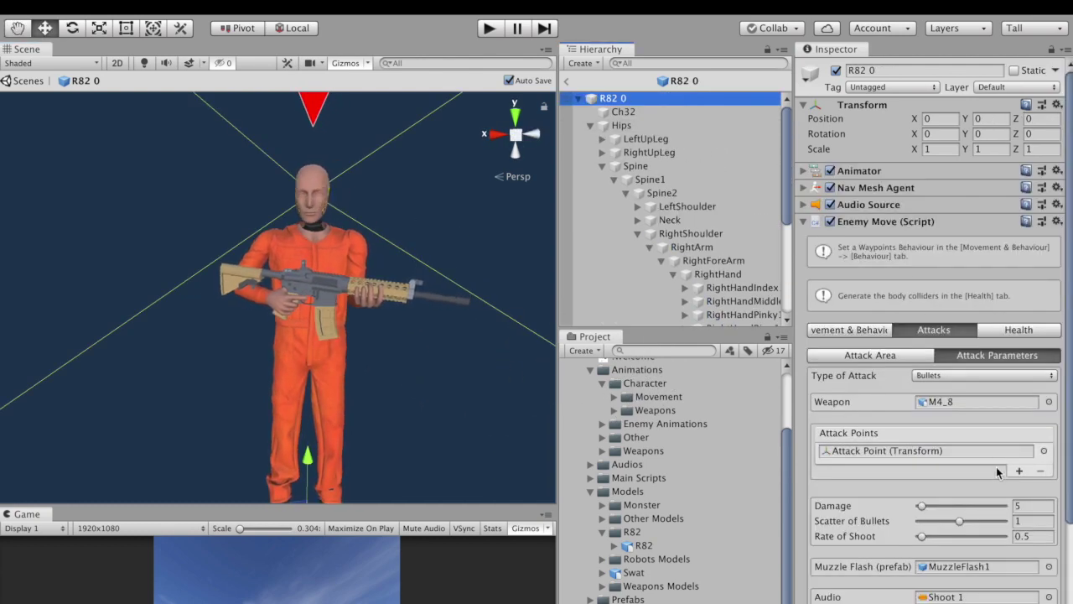
{"action": "scroll", "coordinate": [996, 466], "scroll_direction": "down", "scroll_amount": 5}
{"action": "scroll", "coordinate": [995, 467], "scroll_direction": "down", "scroll_amount": 2}
{"action": "scroll", "coordinate": [996, 466], "scroll_direction": "up", "scroll_amount": 2}
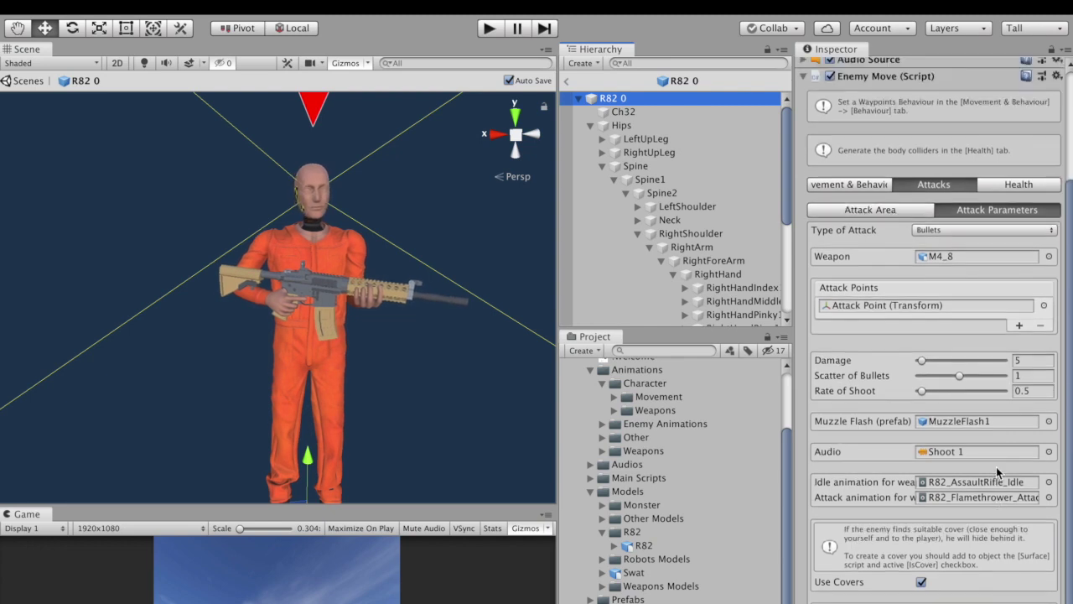
{"action": "left_click", "coordinate": [1021, 185]}
{"action": "scroll", "coordinate": [395, 230], "scroll_direction": "down", "scroll_amount": 3}
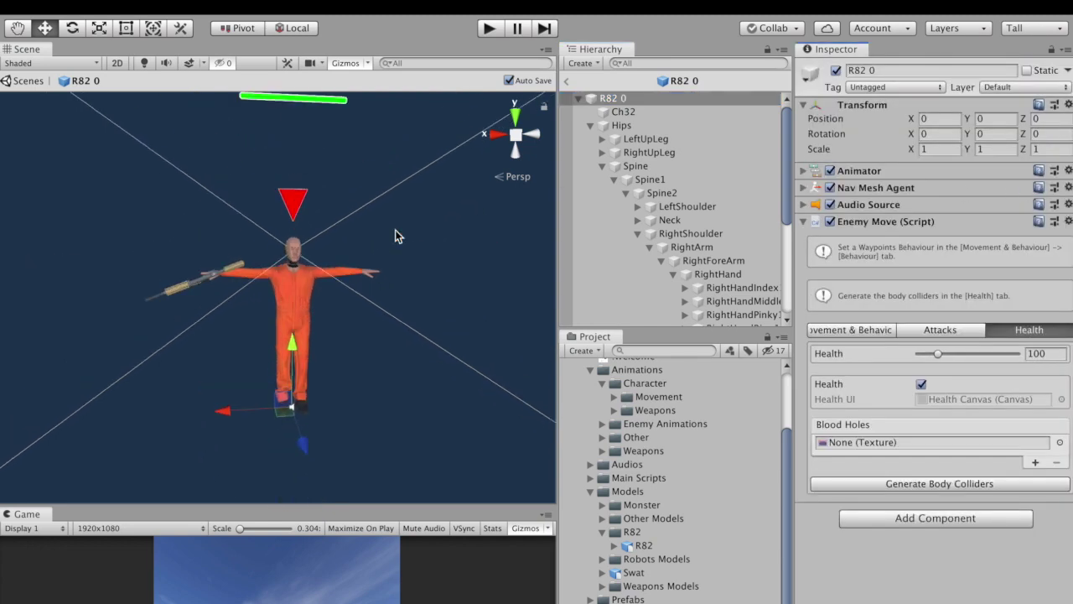
Step: Lower the Health Canvas to just above the character's head, at a Y position of about 1.83
{"action": "left_click_drag", "start_coordinate": [455, 240], "coordinate": [411, 261], "text": "alt"}
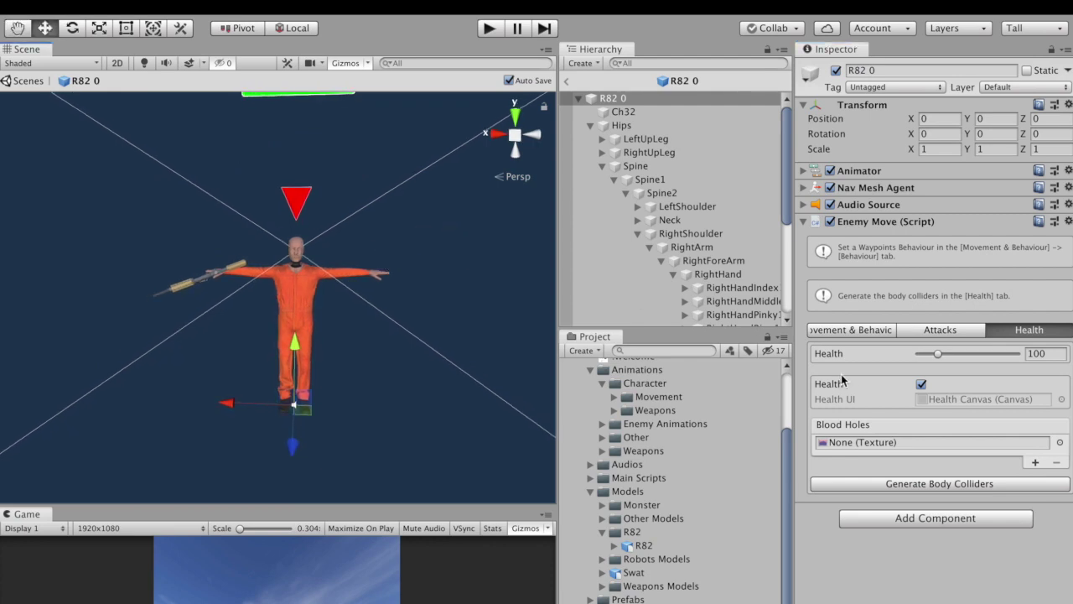
{"action": "left_click", "coordinate": [933, 403]}
{"action": "left_click", "coordinate": [646, 320]}
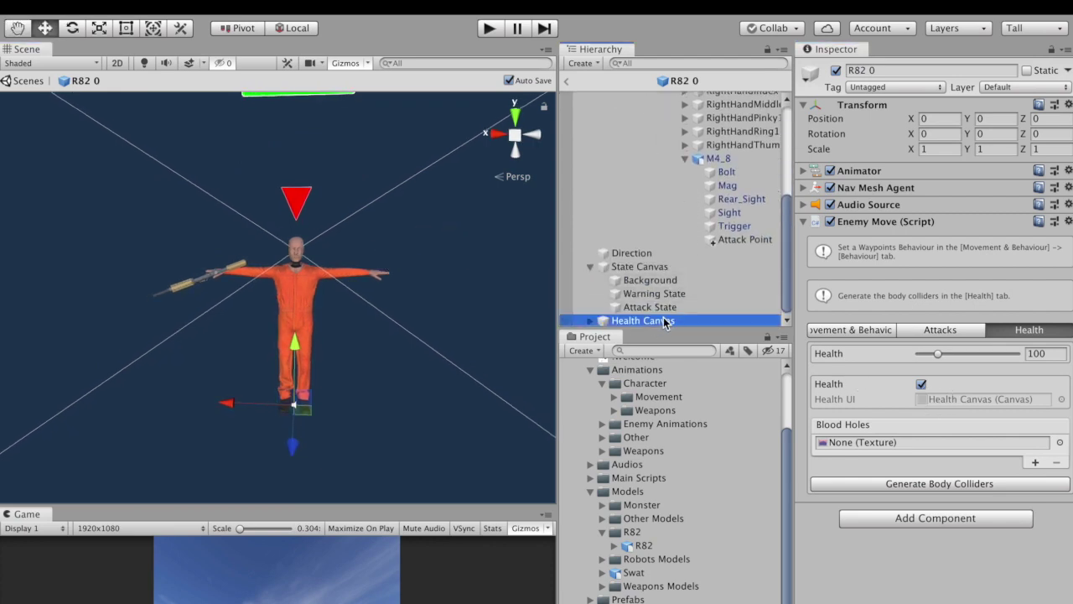
{"action": "scroll", "coordinate": [304, 201], "scroll_direction": "down", "scroll_amount": 2}
{"action": "left_click_drag", "start_coordinate": [291, 110], "coordinate": [312, 213]}
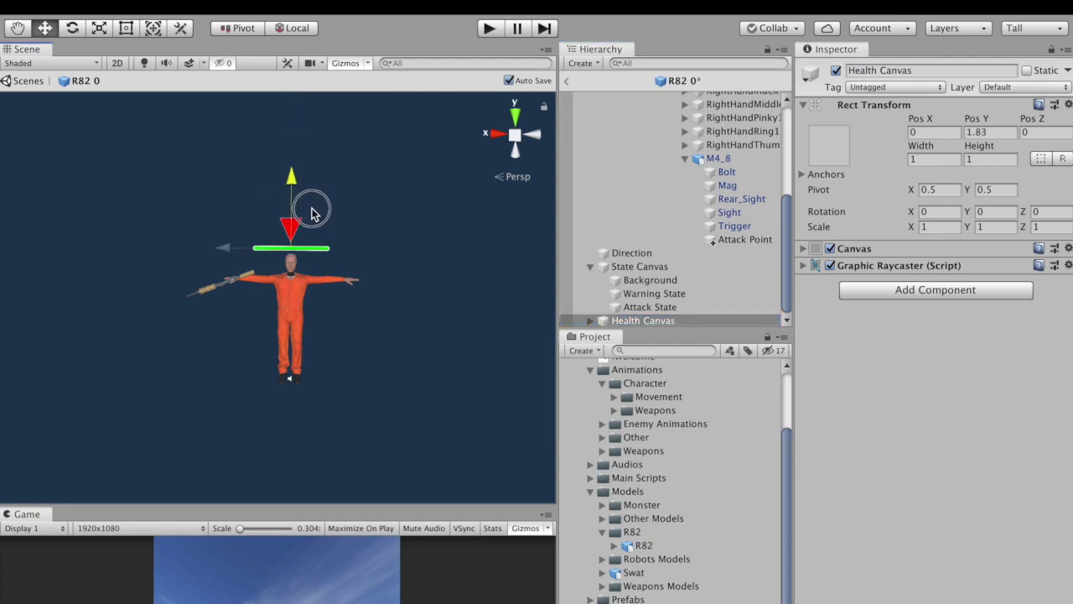
Step: Return to the R82 0 root object and assign the Blood texture to the first Blood Holes entry
{"action": "scroll", "coordinate": [737, 201], "scroll_direction": "up", "scroll_amount": 5}
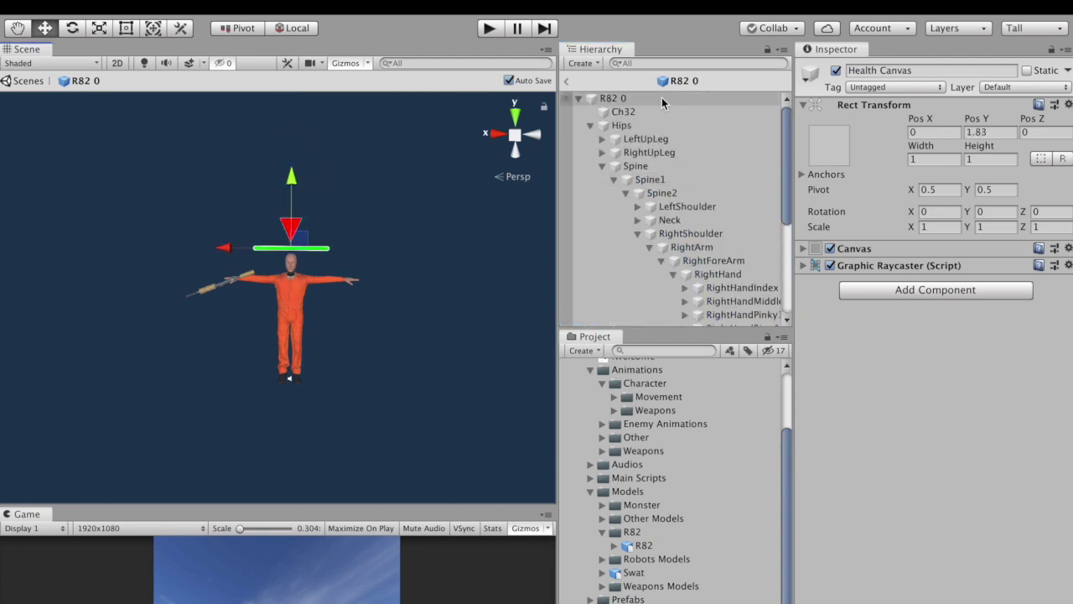
{"action": "left_click", "coordinate": [662, 97]}
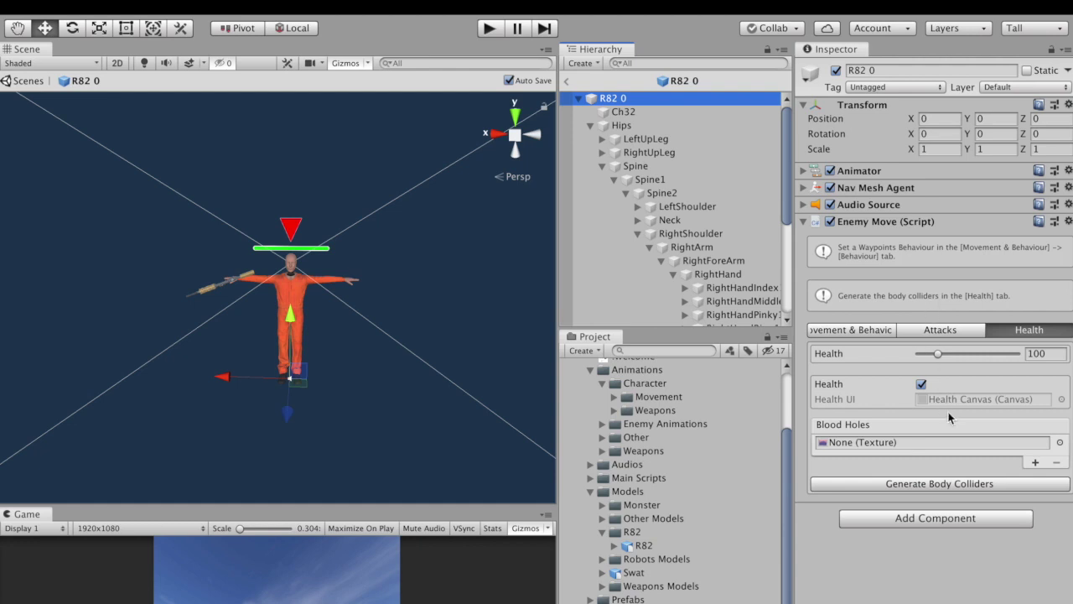
{"action": "left_click", "coordinate": [1060, 442]}
{"action": "type", "text": "hol"}
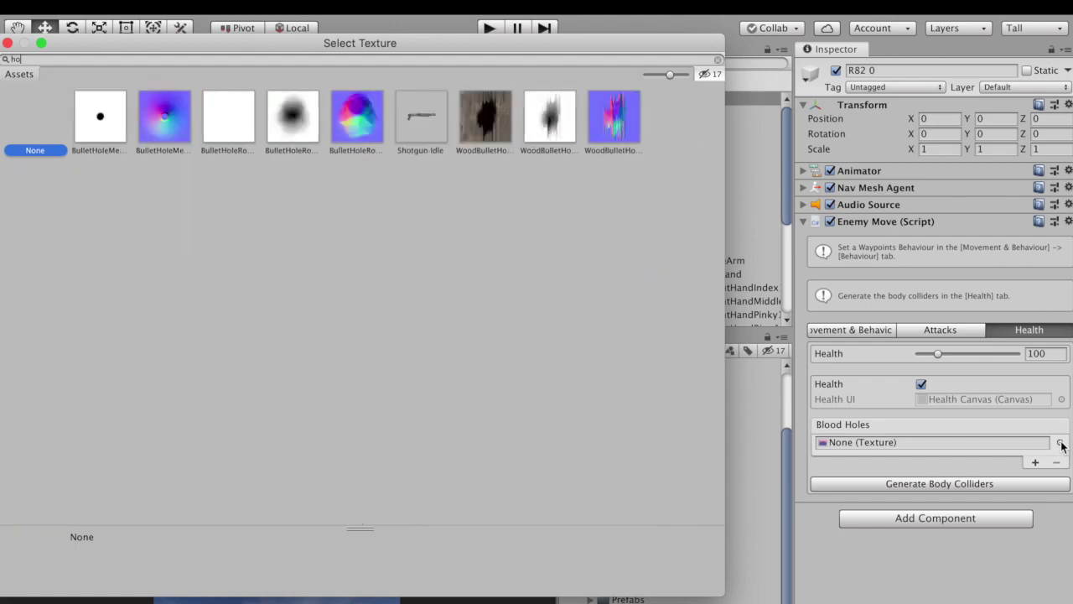
{"action": "key", "text": "BackSpace"}
{"action": "key", "text": "BackSpace"}
{"action": "key", "text": "BackSpace"}
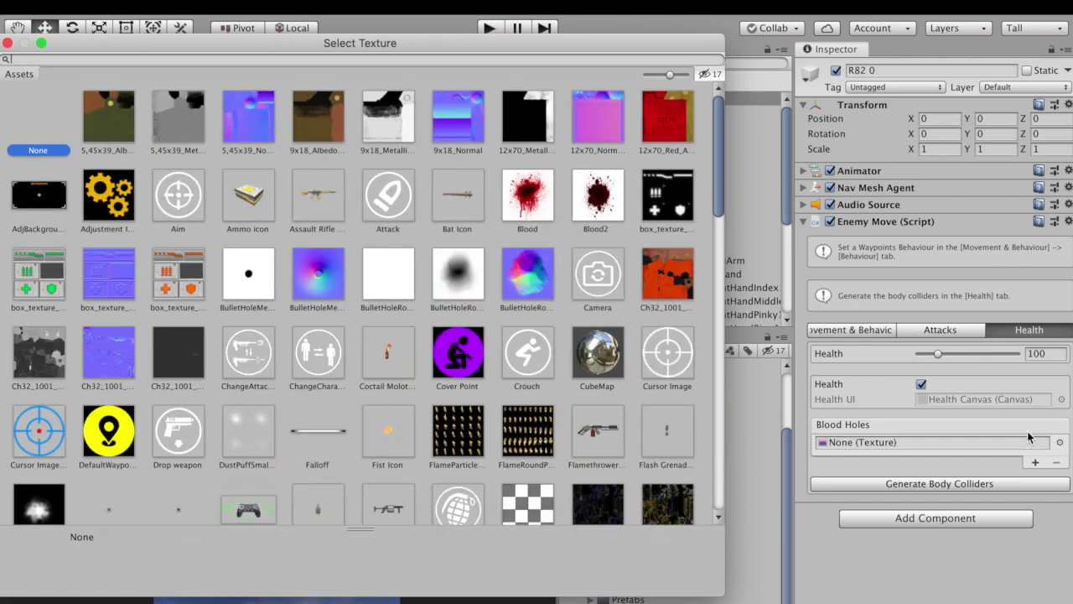
{"action": "type", "text": "blo"}
{"action": "double_click", "coordinate": [100, 117]}
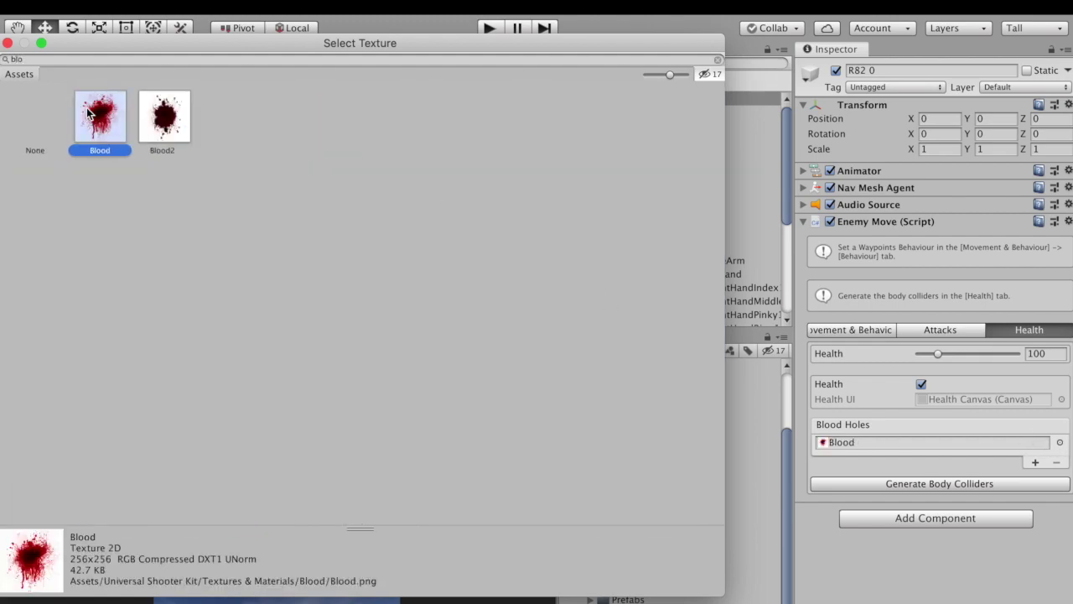
Step: Add a second Blood Holes entry and assign the Blood2 texture to it
{"action": "left_click", "coordinate": [1035, 462]}
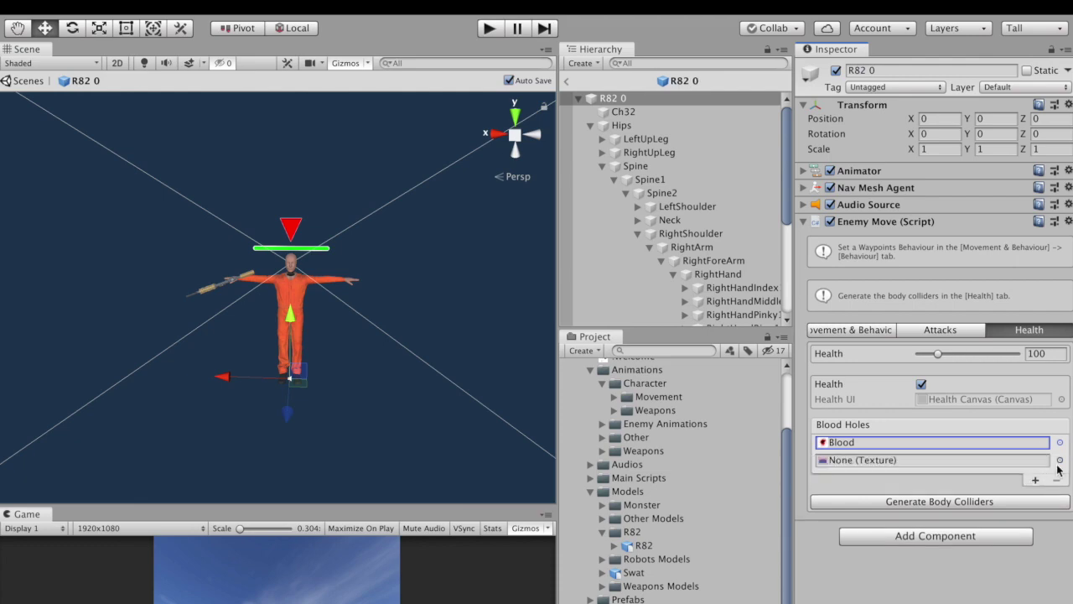
{"action": "left_click", "coordinate": [1058, 460]}
{"action": "type", "text": "blo"}
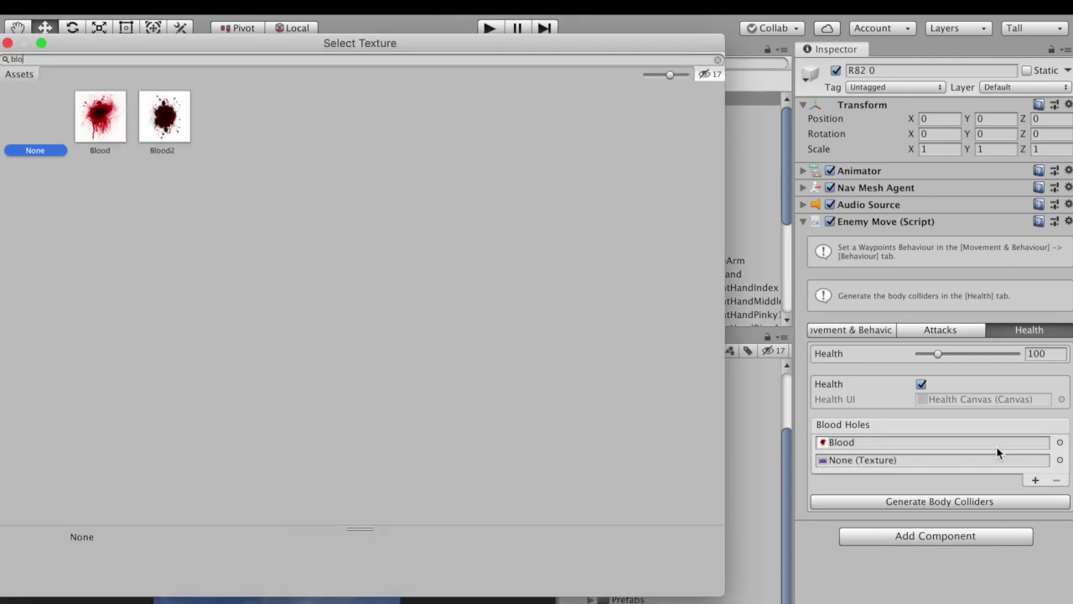
{"action": "type", "text": "o"}
{"action": "double_click", "coordinate": [163, 117]}
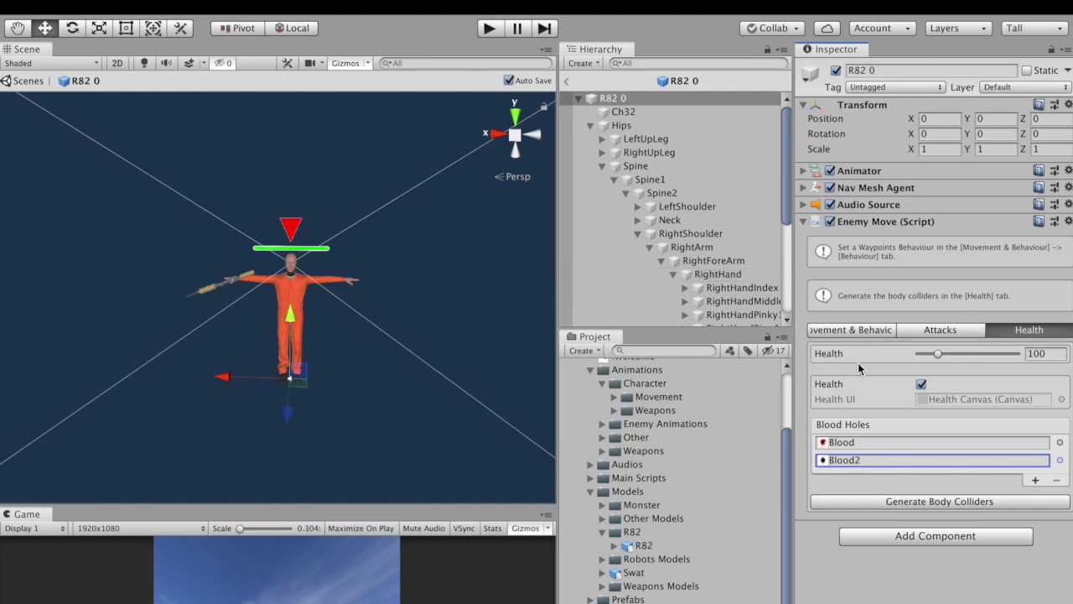
Step: Generate the body colliders, assigning RightForeArm as the missing Right Elbow bone in the ragdoll setup
{"action": "left_click", "coordinate": [910, 501]}
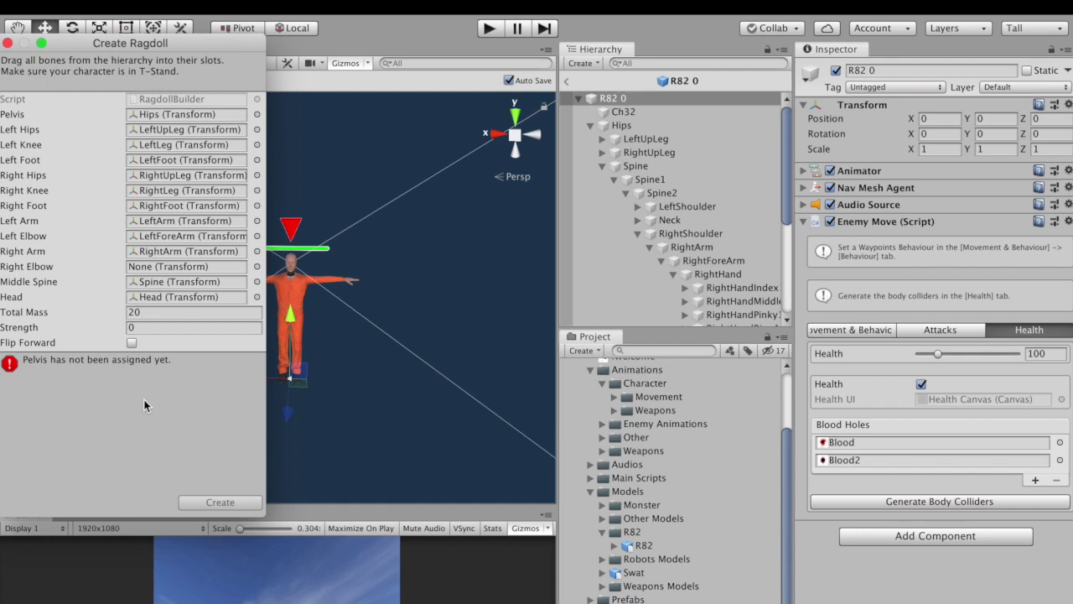
{"action": "left_click_drag", "start_coordinate": [770, 246], "coordinate": [770, 246]}
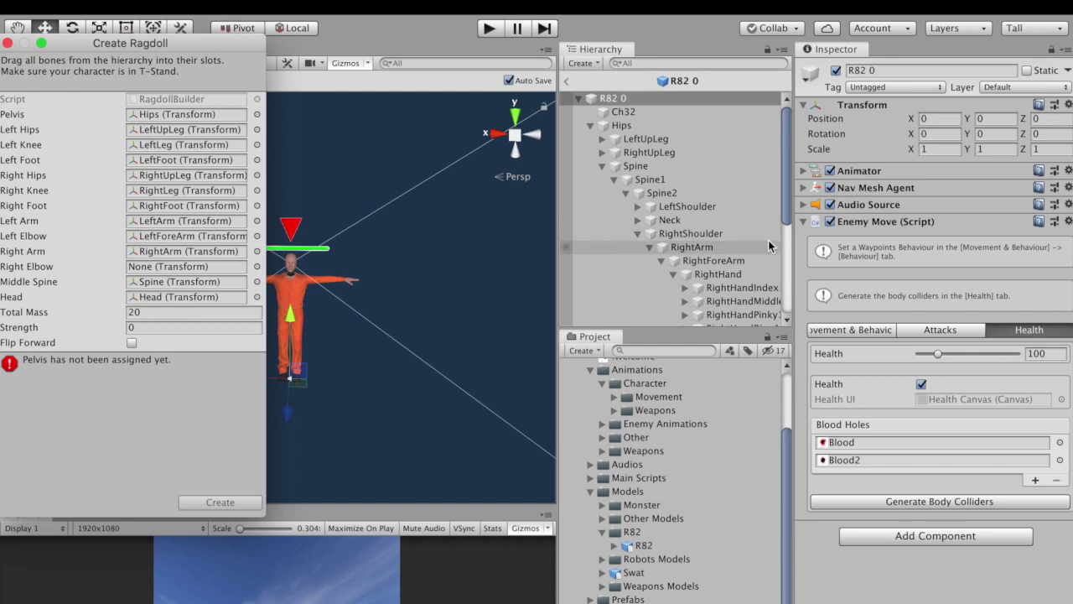
{"action": "left_click_drag", "start_coordinate": [695, 262], "coordinate": [207, 268]}
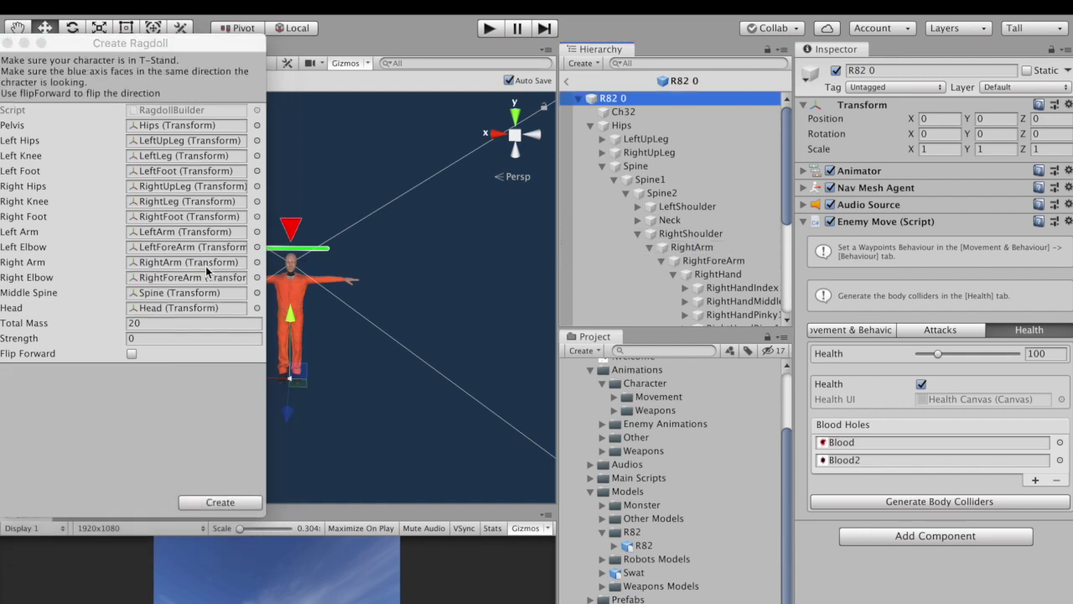
{"action": "left_click", "coordinate": [221, 502]}
Step: Resize RightForeArm's Capsule Collider to radius 0.1 and height 0.38, with its center Y at about 0.28
{"action": "left_click", "coordinate": [712, 274]}
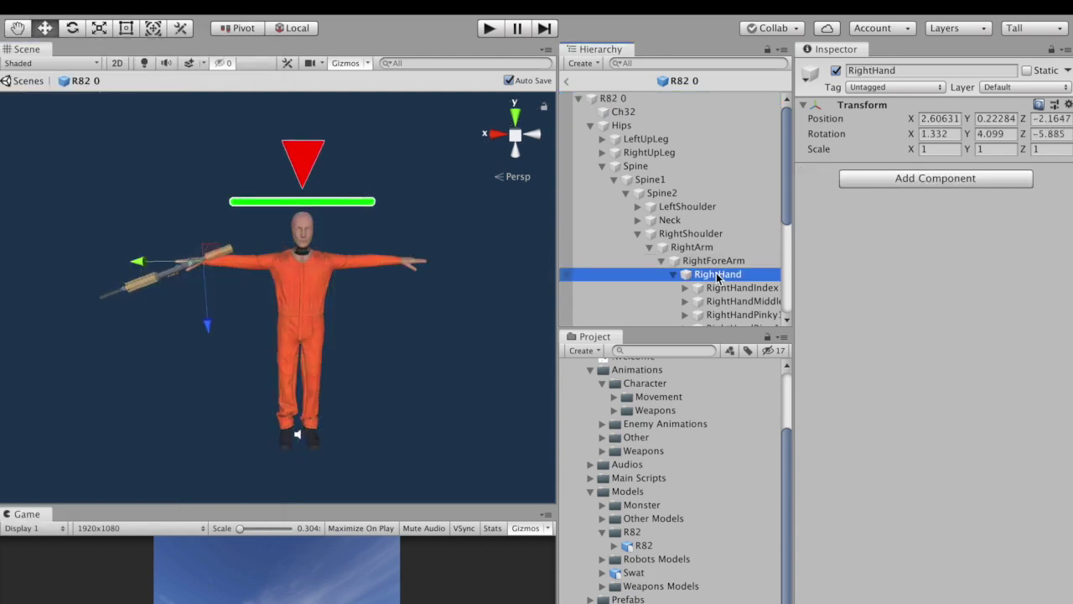
{"action": "left_click", "coordinate": [695, 262]}
{"action": "left_click", "coordinate": [955, 254]}
{"action": "type", "text": "0.1"}
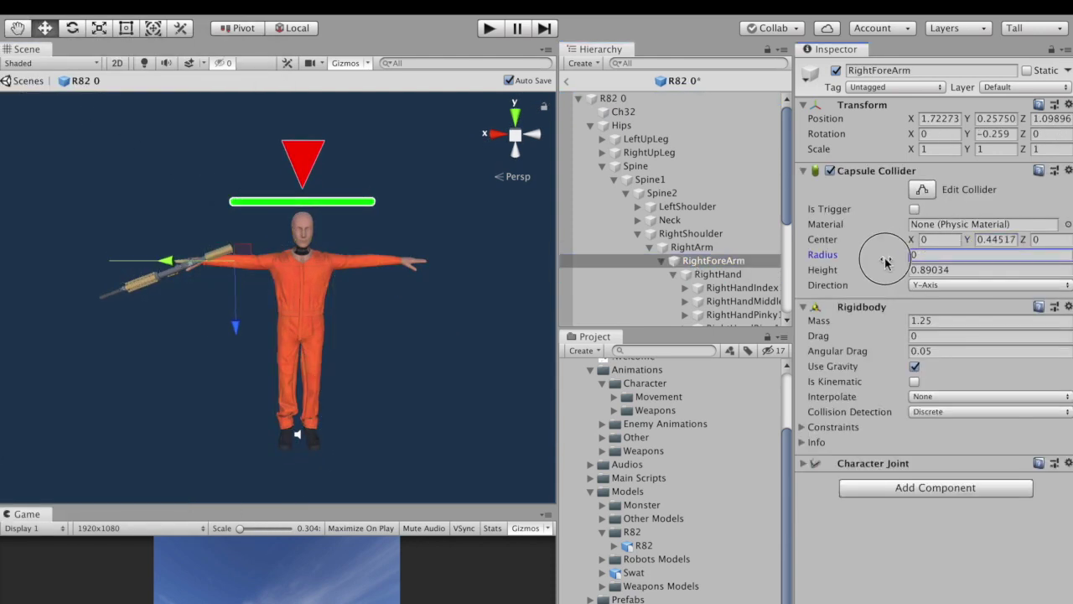
{"action": "left_click", "coordinate": [956, 269]}
{"action": "type", "text": "0.38"}
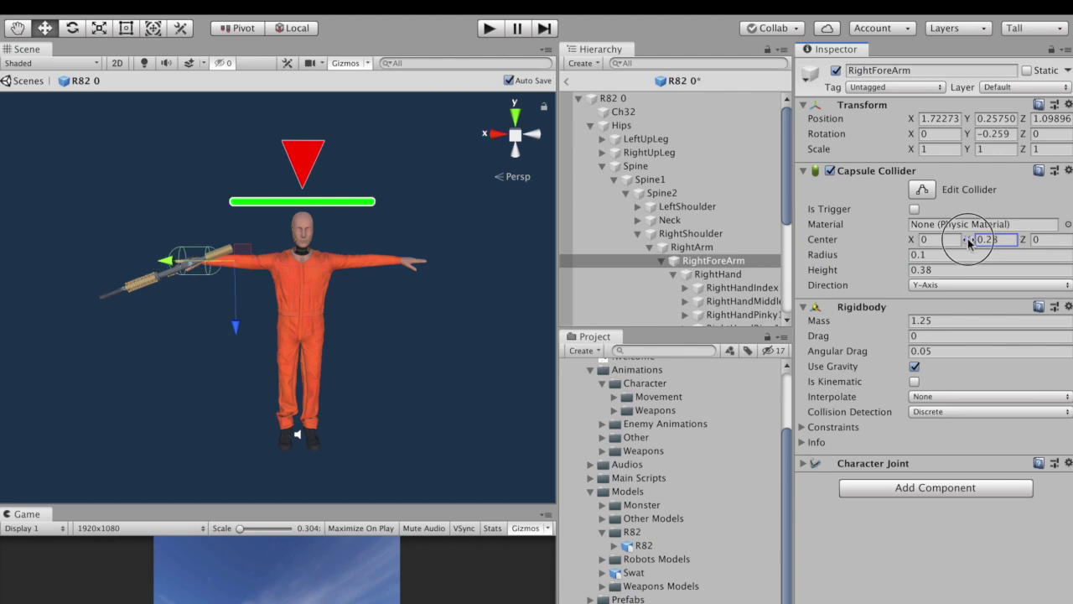
{"action": "left_click", "coordinate": [613, 98]}
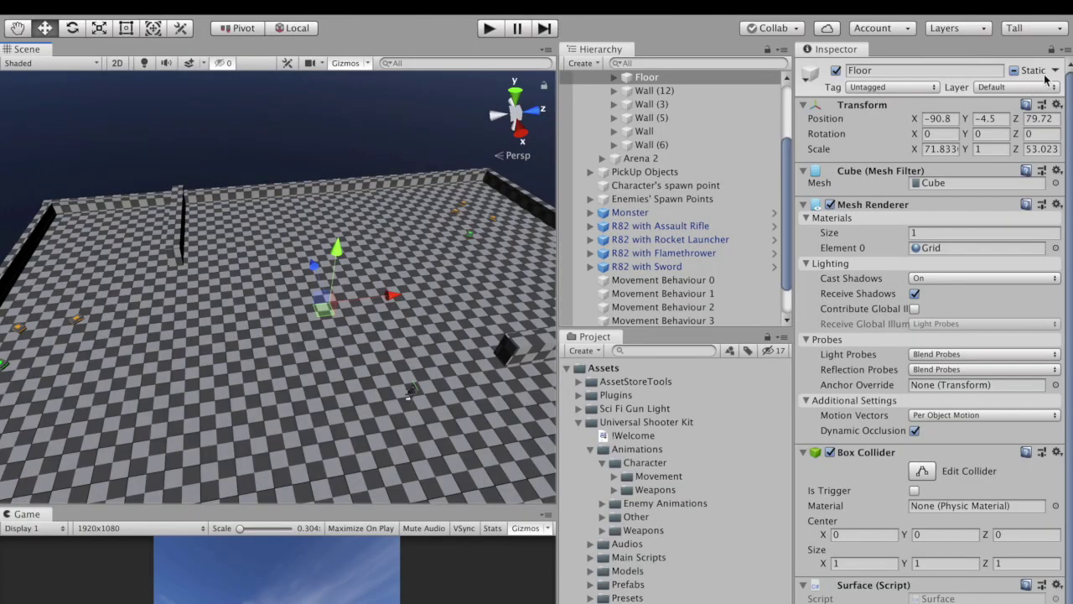
Step: Check the Floor's Navigation Static flag and enable that flag for Wall, Wall (6) and Wall (12), including their children
{"action": "left_click", "coordinate": [1053, 71]}
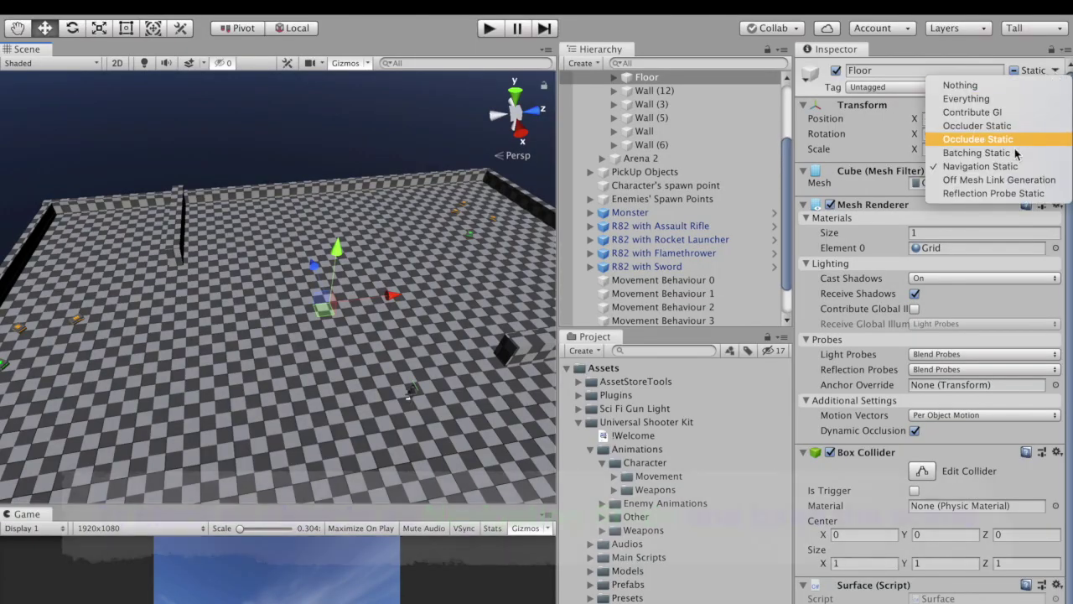
{"action": "left_click", "coordinate": [981, 166]}
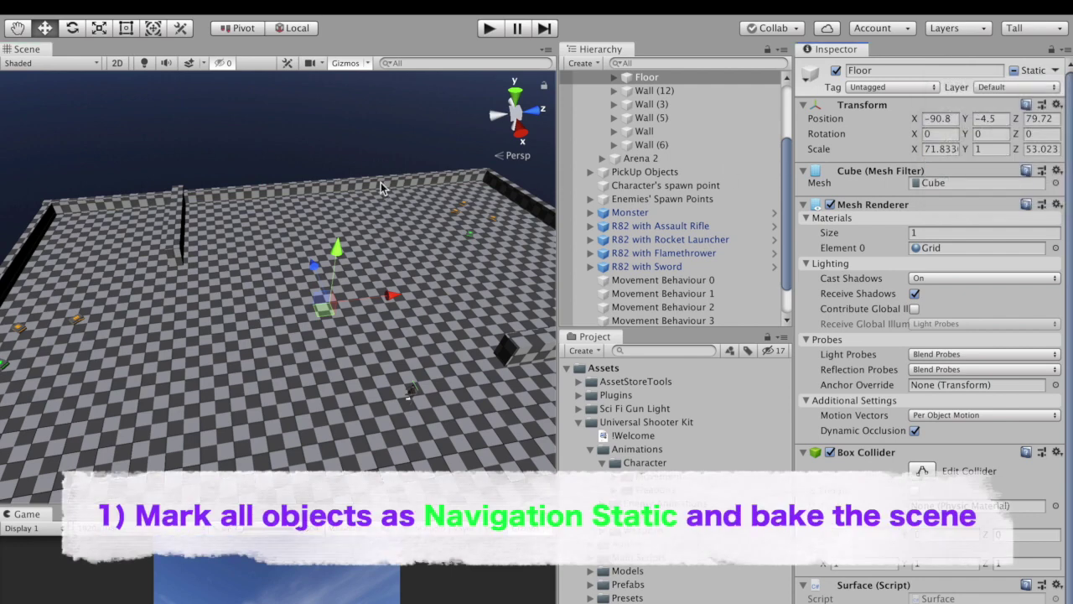
{"action": "left_click", "coordinate": [234, 207]}
{"action": "left_click", "coordinate": [180, 228], "text": "shift"}
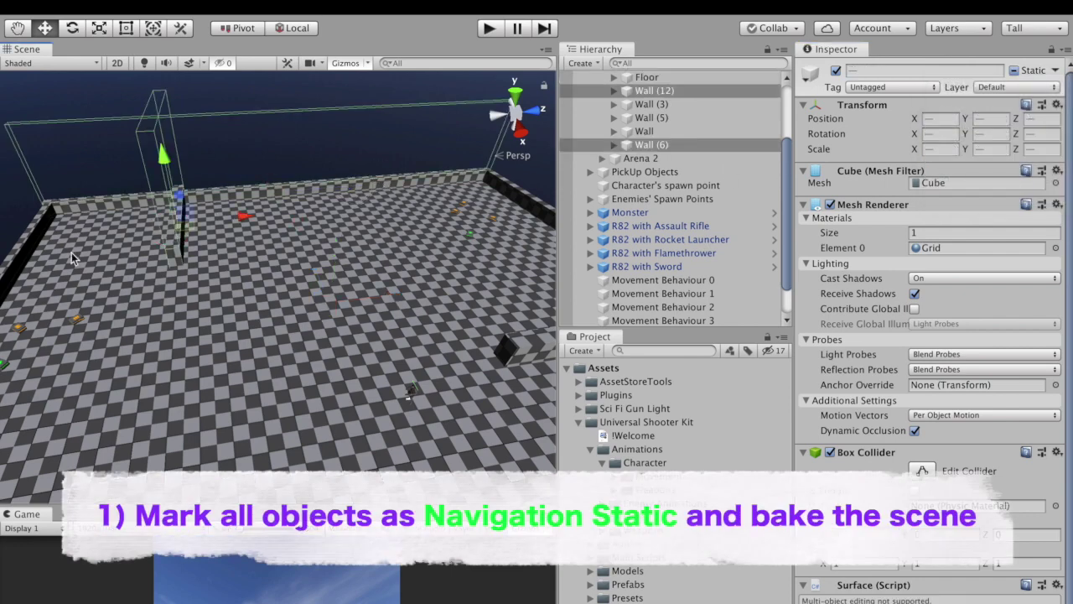
{"action": "left_click", "coordinate": [534, 203], "text": "shift"}
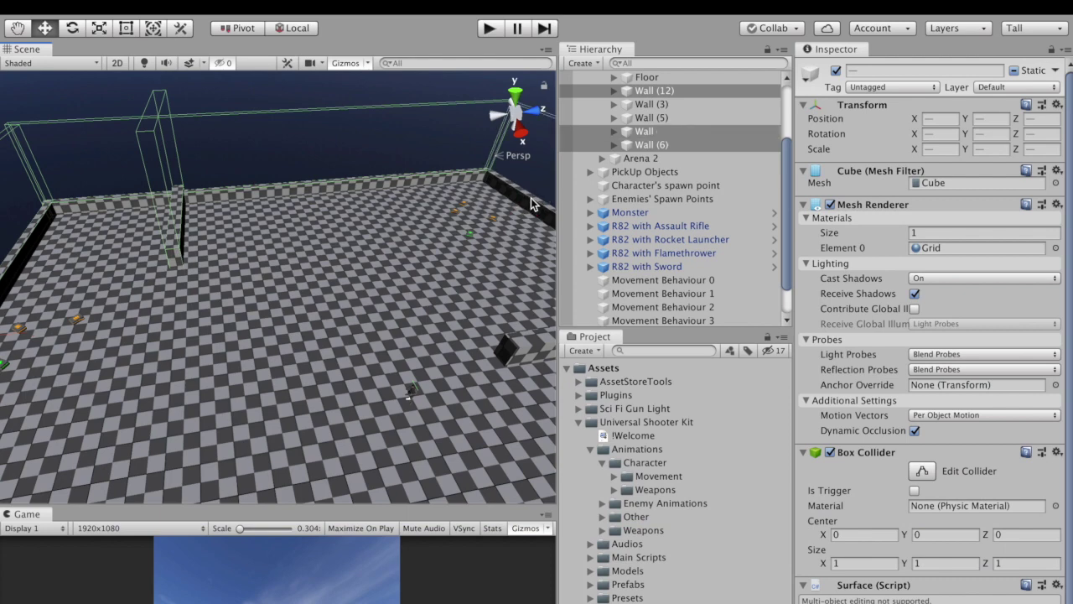
{"action": "left_click", "coordinate": [1054, 72]}
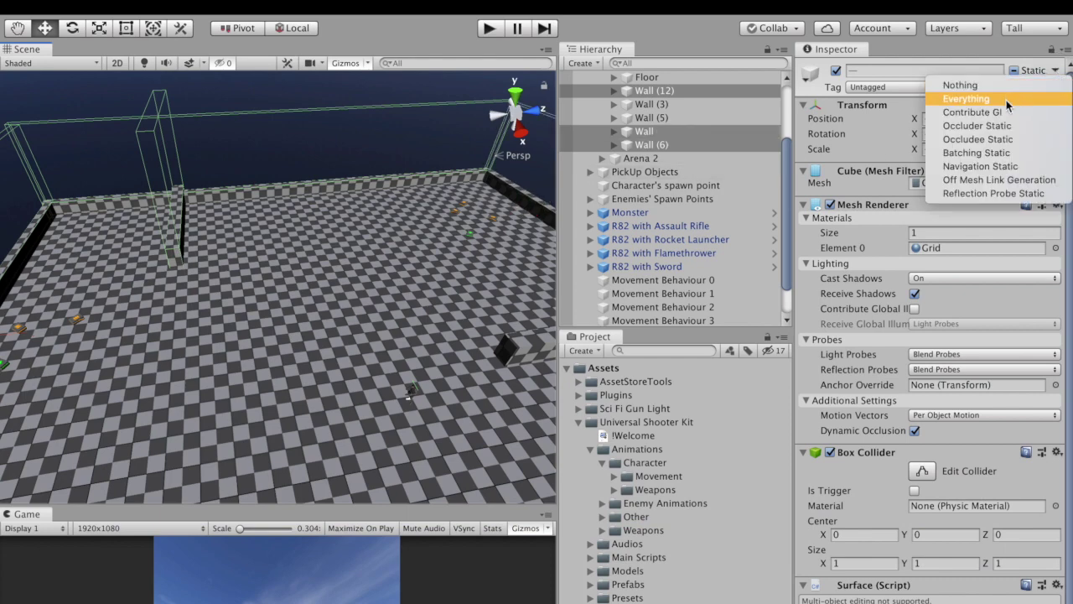
{"action": "left_click", "coordinate": [996, 167]}
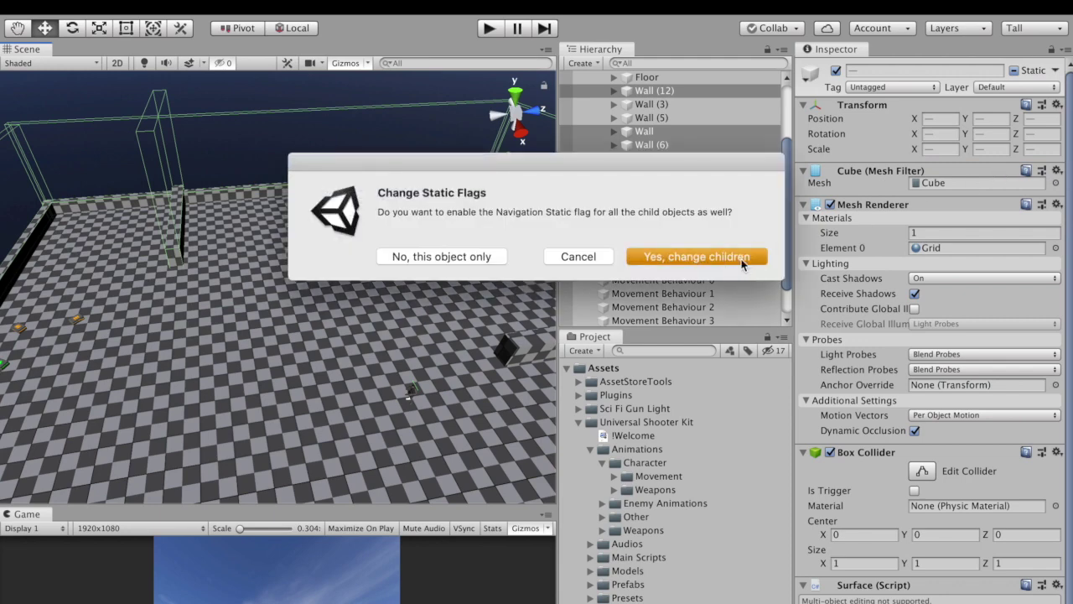
{"action": "left_click", "coordinate": [742, 262]}
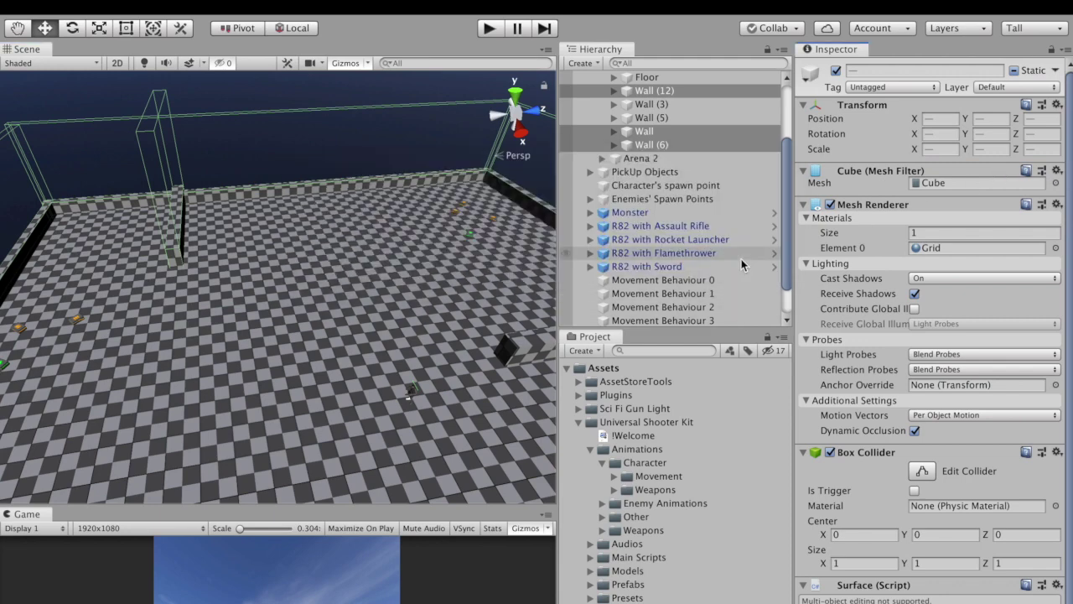
{"action": "left_click", "coordinate": [385, 166]}
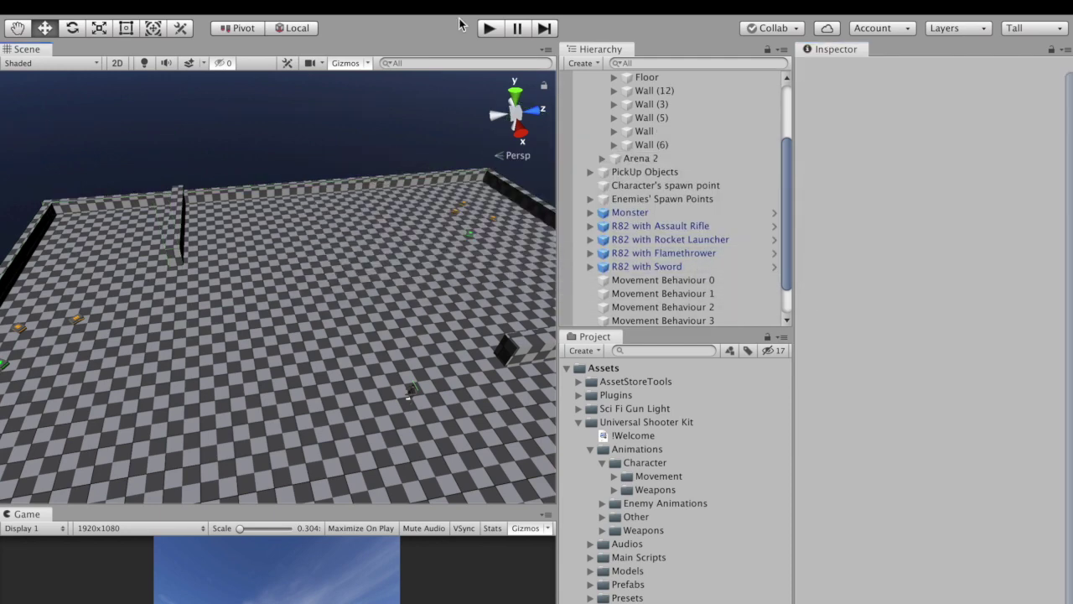
Step: Open the Navigation bake settings and bake the scene's NavMesh
{"action": "left_click", "coordinate": [547, 24]}
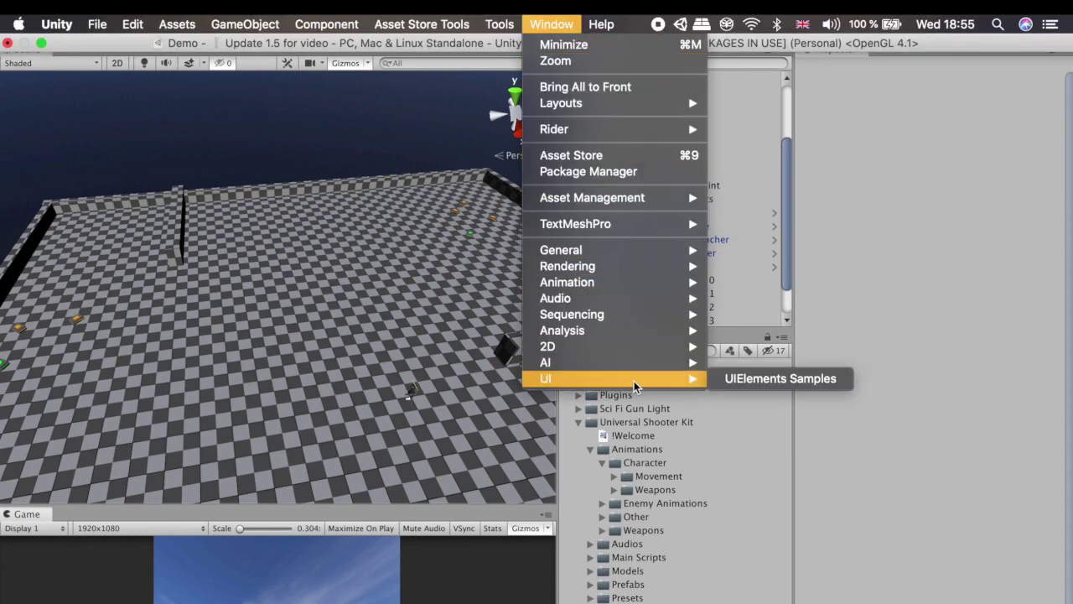
{"action": "mouse_move", "coordinate": [635, 366]}
{"action": "left_click", "coordinate": [718, 364]}
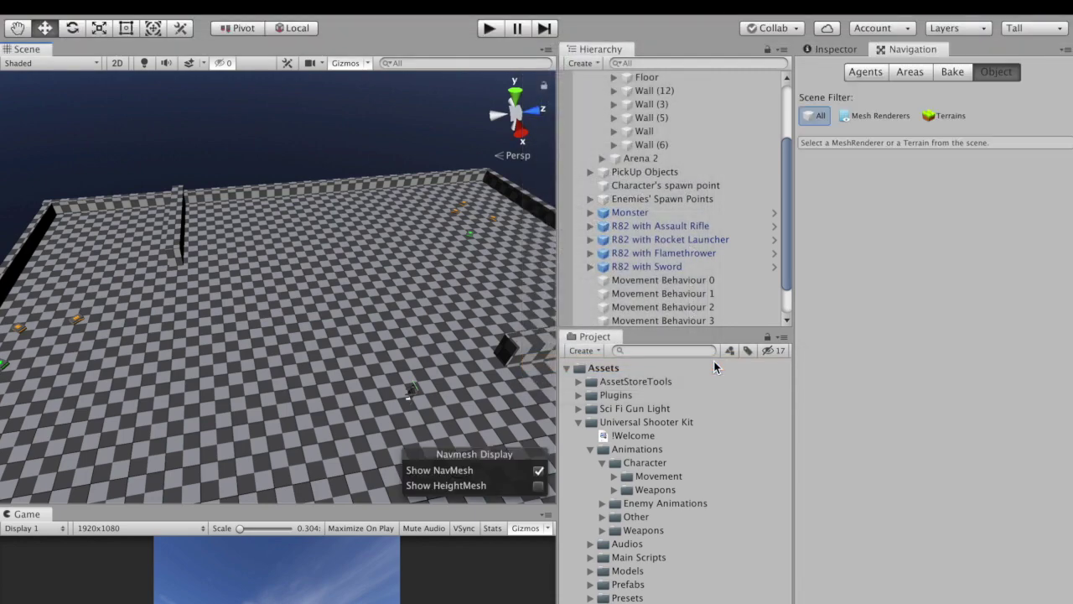
{"action": "left_click", "coordinate": [952, 71]}
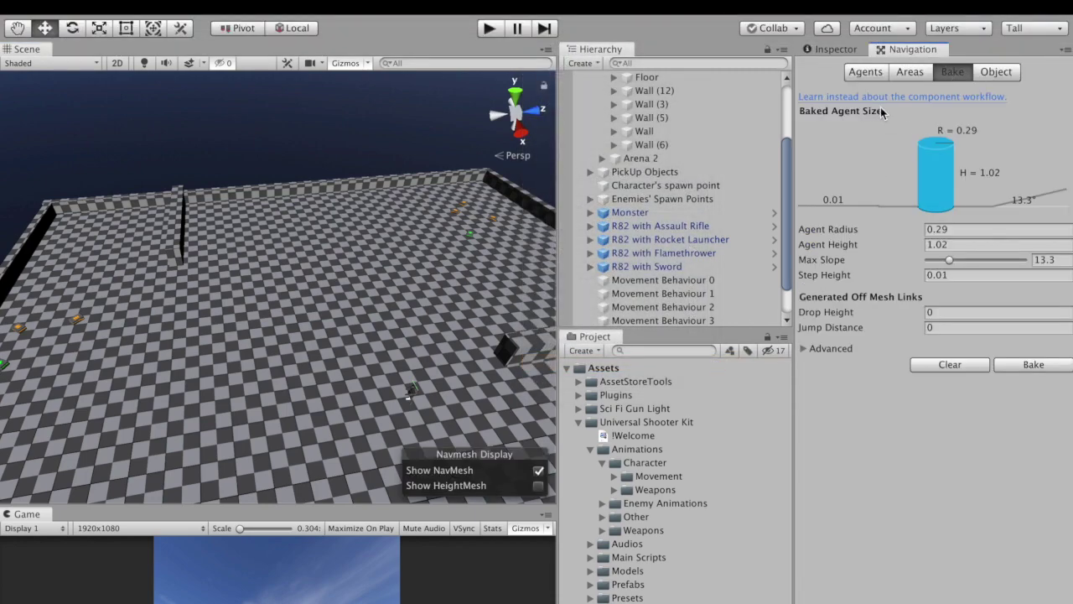
{"action": "scroll", "coordinate": [303, 307], "scroll_direction": "down", "scroll_amount": 5}
{"action": "left_click_drag", "start_coordinate": [296, 307], "coordinate": [565, 307], "text": "alt"}
{"action": "left_click", "coordinate": [1004, 364]}
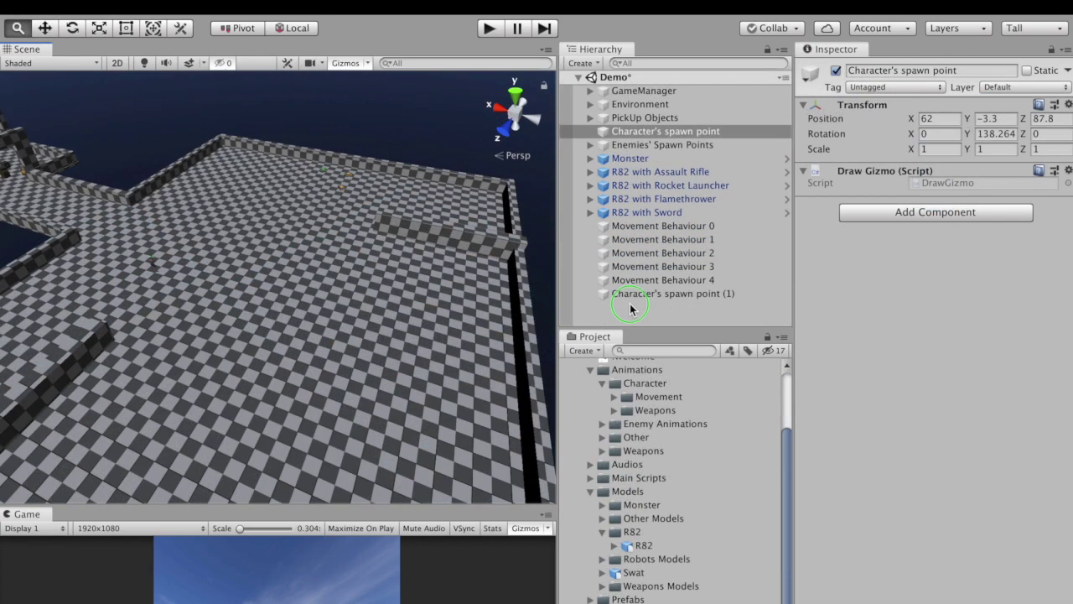
Step: Create a USK AI Behavior object in the scene, enable Adjust Points and add its first waypoint
{"action": "right_click", "coordinate": [632, 305]}
{"action": "mouse_move", "coordinate": [730, 474]}
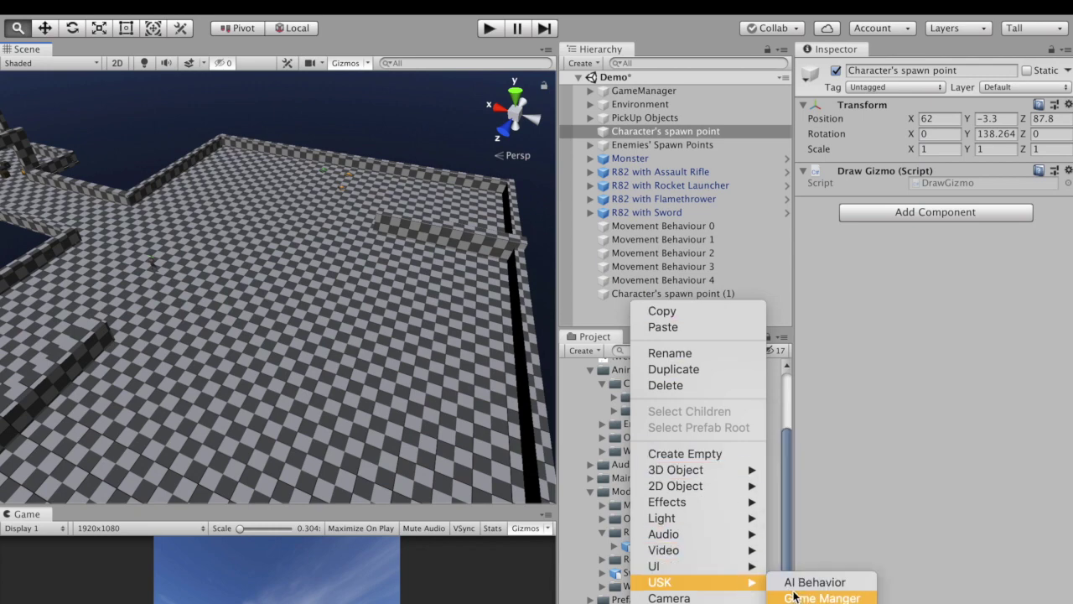
{"action": "left_click", "coordinate": [792, 584]}
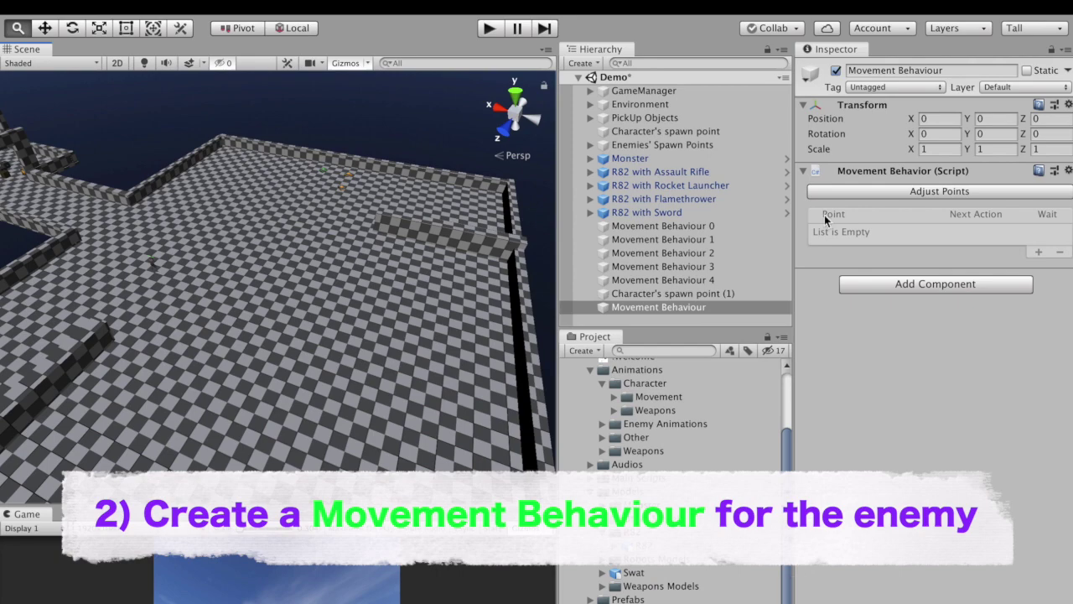
{"action": "left_click", "coordinate": [846, 190]}
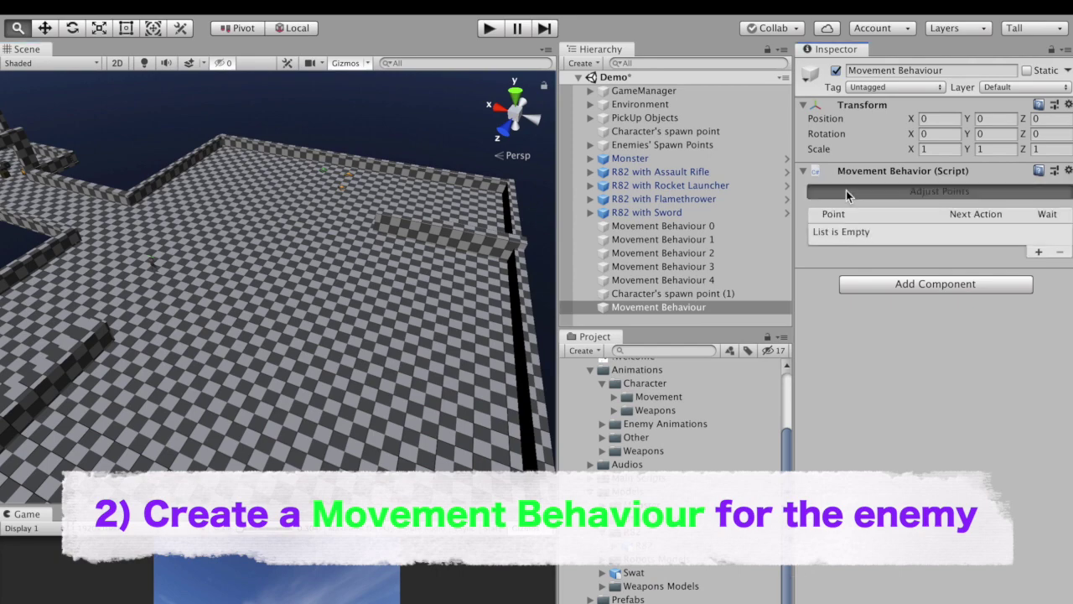
{"action": "left_click", "coordinate": [1038, 252]}
Step: Lower Waypoint 0 onto the floor, at a Y position of about -4.03
{"action": "key", "text": "f"}
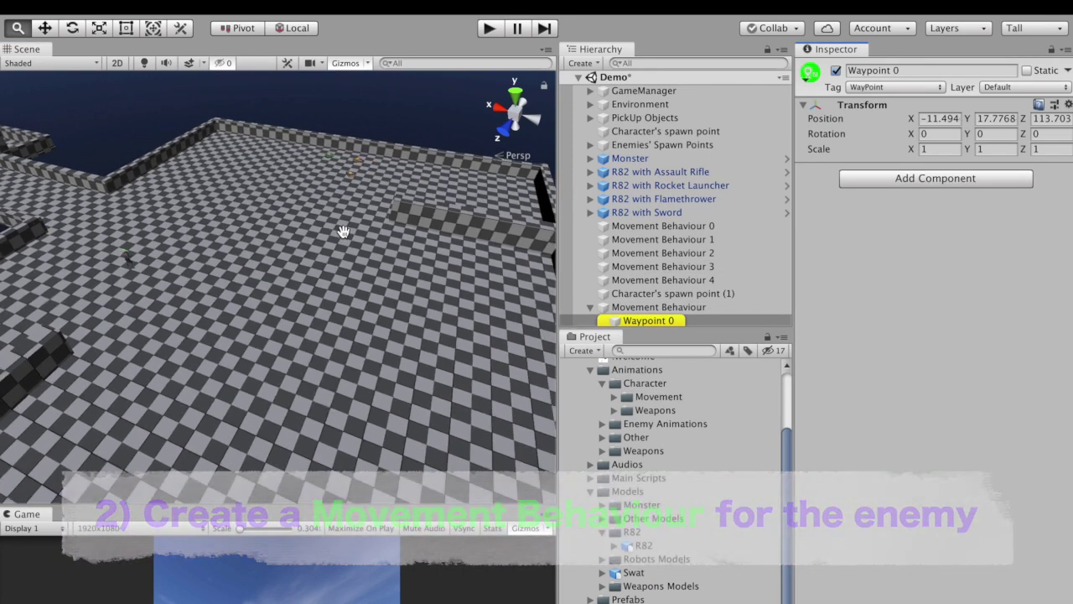
{"action": "key", "text": "w"}
{"action": "left_click_drag", "start_coordinate": [277, 236], "coordinate": [287, 414]}
{"action": "key", "text": "f"}
{"action": "left_click_drag", "start_coordinate": [277, 275], "coordinate": [289, 403]}
{"action": "scroll", "coordinate": [292, 400], "scroll_direction": "up", "scroll_amount": 5}
{"action": "scroll", "coordinate": [284, 207], "scroll_direction": "down", "scroll_amount": 5}
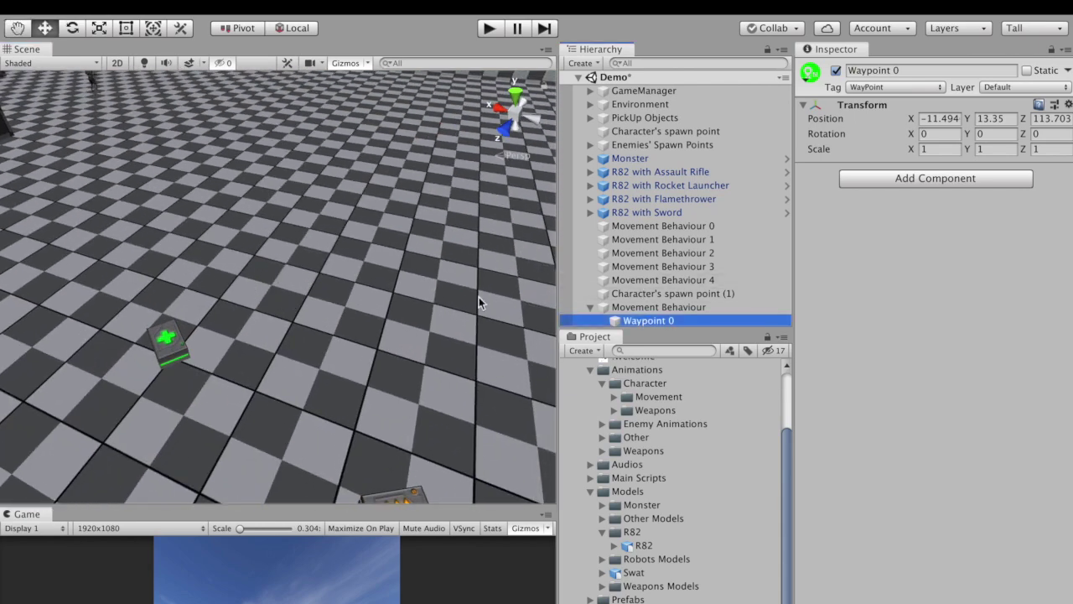
{"action": "double_click", "coordinate": [621, 322]}
{"action": "left_click", "coordinate": [362, 65]}
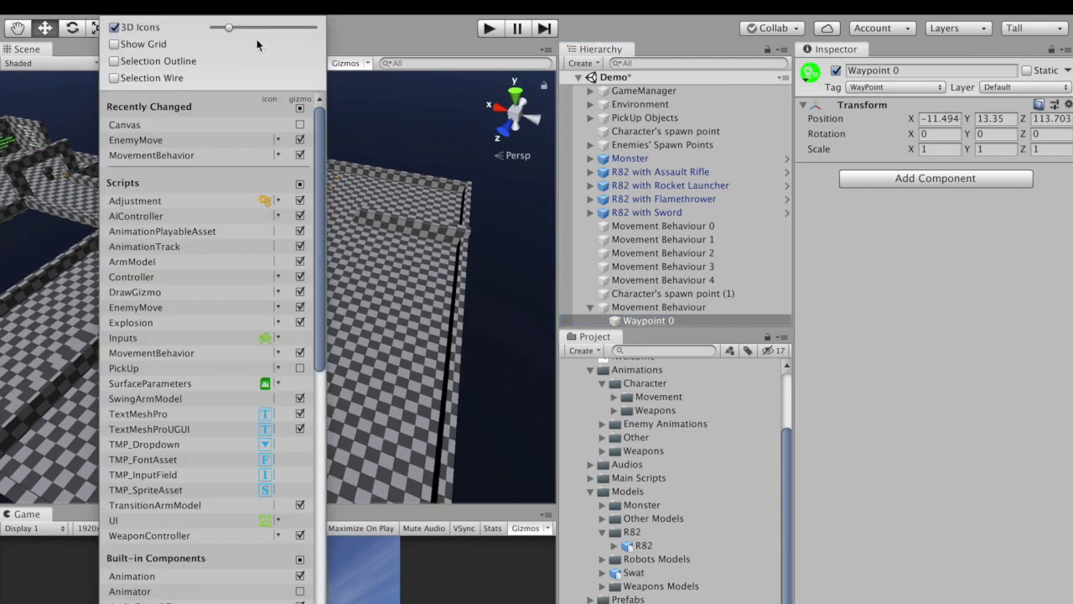
{"action": "left_click", "coordinate": [342, 34]}
{"action": "left_click_drag", "start_coordinate": [277, 232], "coordinate": [294, 429]}
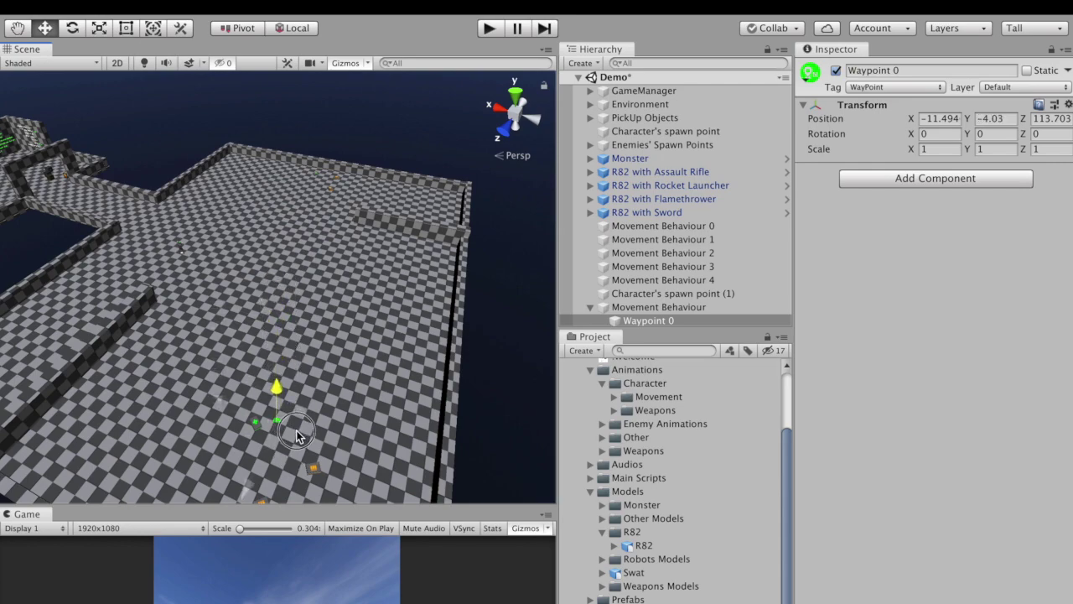
Step: Add Waypoint 1 and Waypoint 2 to the Movement Behaviour and place them on the floor, Waypoint 2 at about X 20.3, Z 105.37
{"action": "double_click", "coordinate": [637, 307]}
{"action": "scroll", "coordinate": [390, 375], "scroll_direction": "down", "scroll_amount": 10}
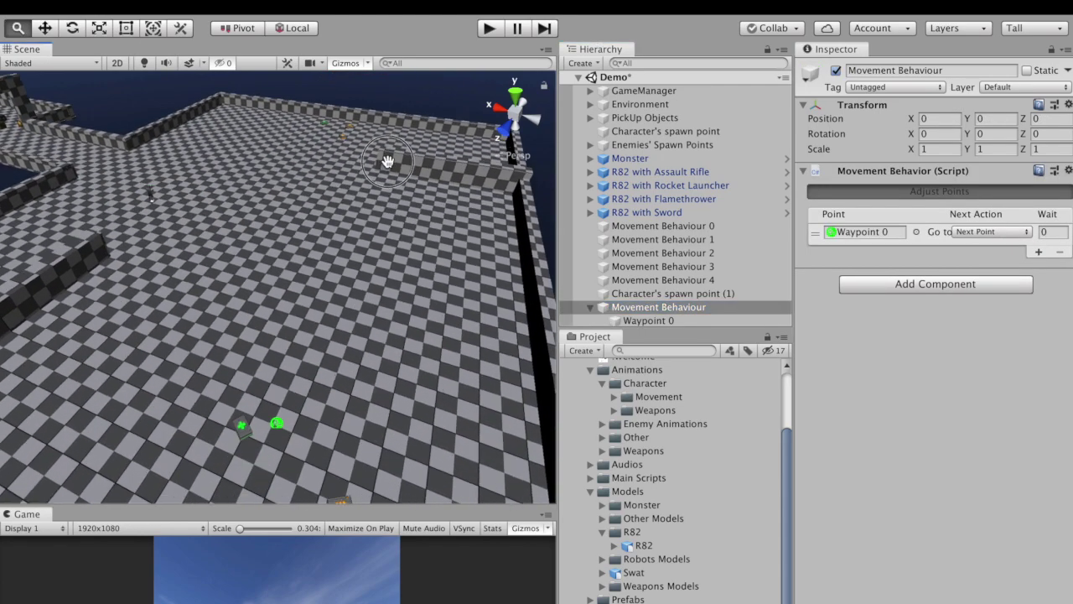
{"action": "left_click_drag", "start_coordinate": [376, 319], "coordinate": [730, 297], "text": "alt"}
{"action": "left_click", "coordinate": [1039, 251]}
{"action": "left_click_drag", "start_coordinate": [283, 232], "coordinate": [379, 382]}
{"action": "scroll", "coordinate": [80, 211], "scroll_direction": "up", "scroll_amount": 5}
{"action": "scroll", "coordinate": [80, 211], "scroll_direction": "down", "scroll_amount": 2}
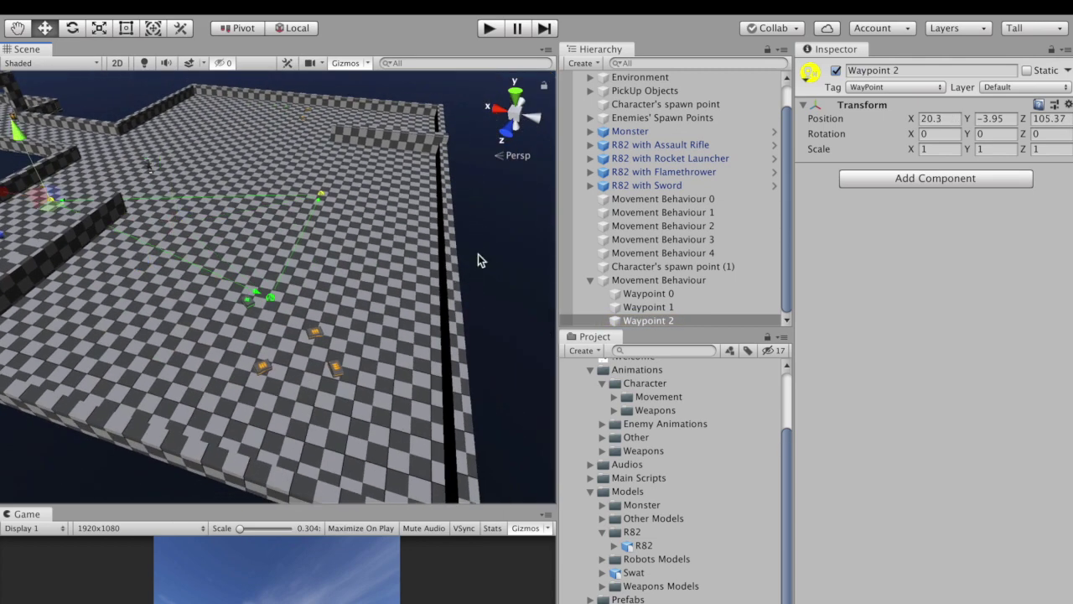
Step: Add Waypoint 3 to the Movement Behaviour and place it on the floor near the short inner wall at the far end
{"action": "left_click", "coordinate": [658, 280]}
{"action": "left_click", "coordinate": [1031, 283]}
{"action": "left_click_drag", "start_coordinate": [342, 319], "coordinate": [419, 33]}
Step: Reposition Waypoint 1 to about X -7.5, Z 93.53 and move Waypoint 0 across the floor toward the long outer wall
{"action": "left_click", "coordinate": [324, 195]}
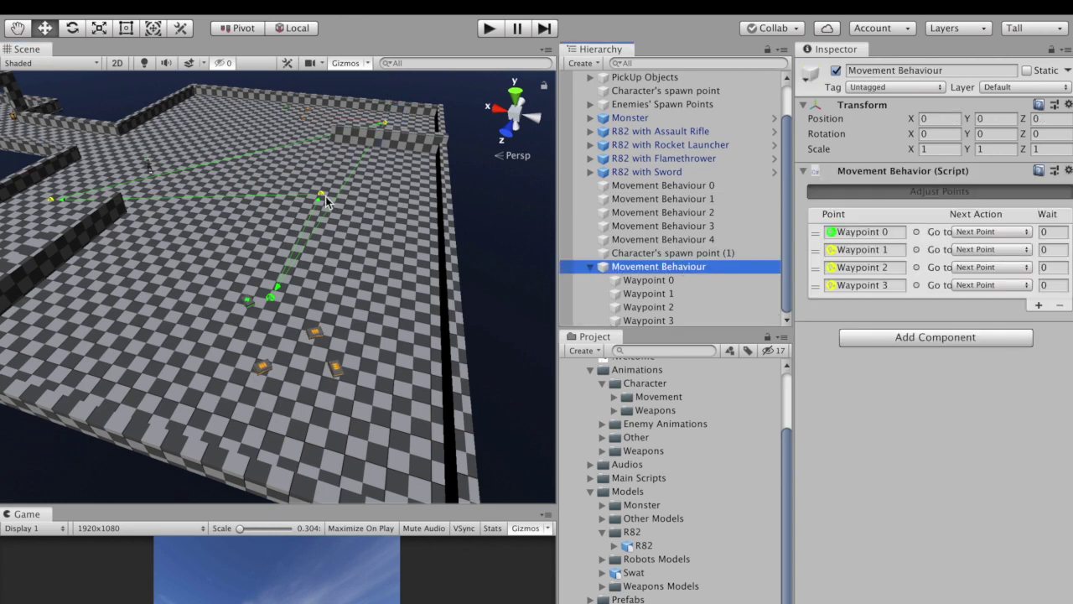
{"action": "left_click", "coordinate": [337, 184]}
{"action": "left_click", "coordinate": [320, 202]}
{"action": "left_click_drag", "start_coordinate": [319, 201], "coordinate": [263, 188]}
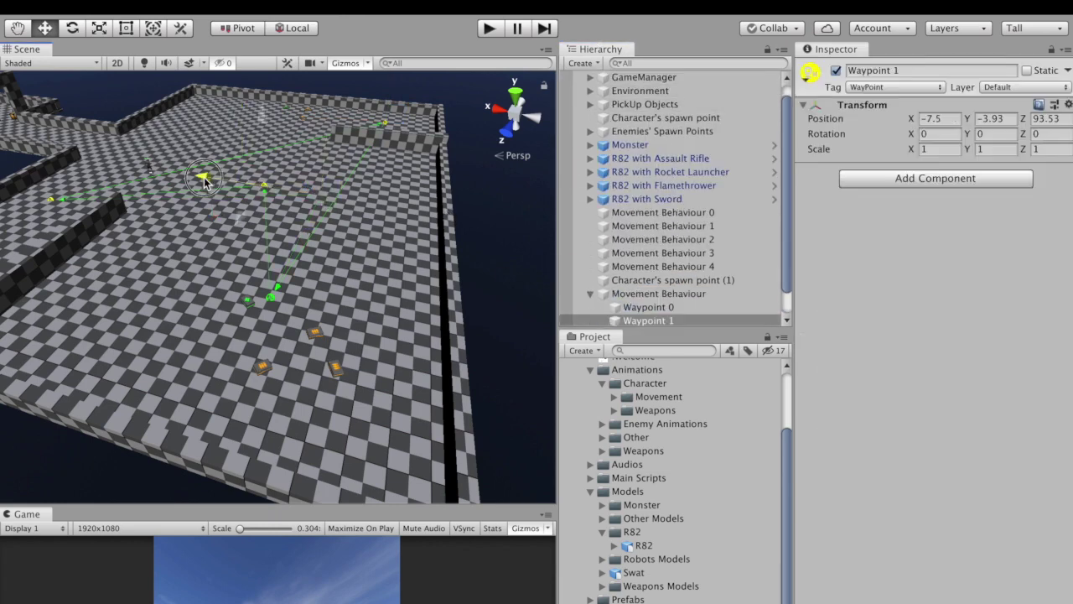
{"action": "left_click", "coordinate": [271, 296]}
{"action": "left_click_drag", "start_coordinate": [270, 296], "coordinate": [396, 324]}
Step: Set Waypoint 1's next action to Random Point in the Movement Behaviour
{"action": "left_click", "coordinate": [668, 293]}
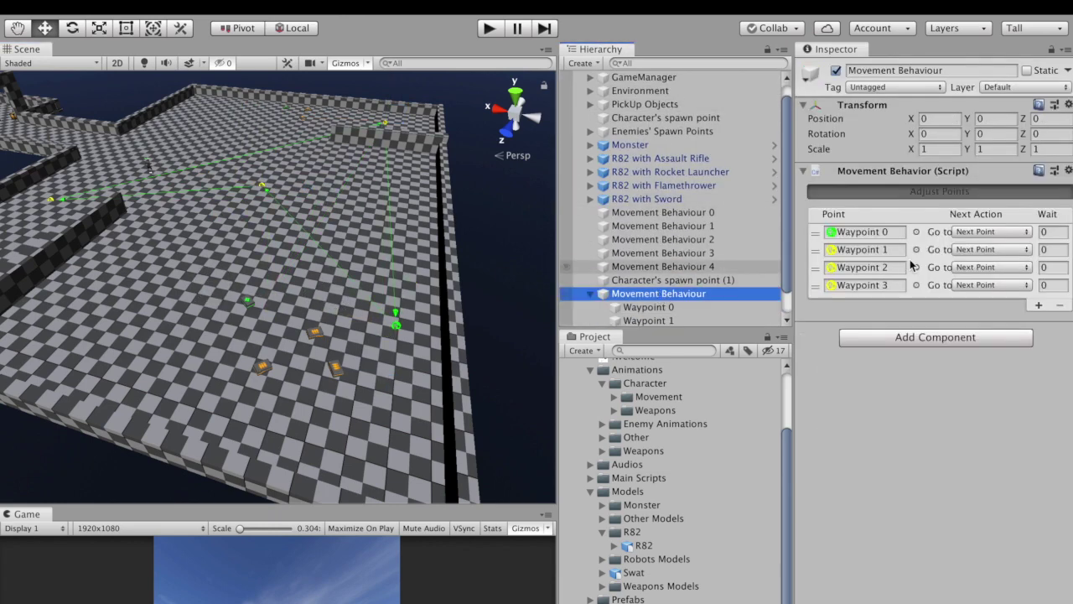
{"action": "left_click", "coordinate": [991, 232]}
{"action": "left_click", "coordinate": [999, 264]}
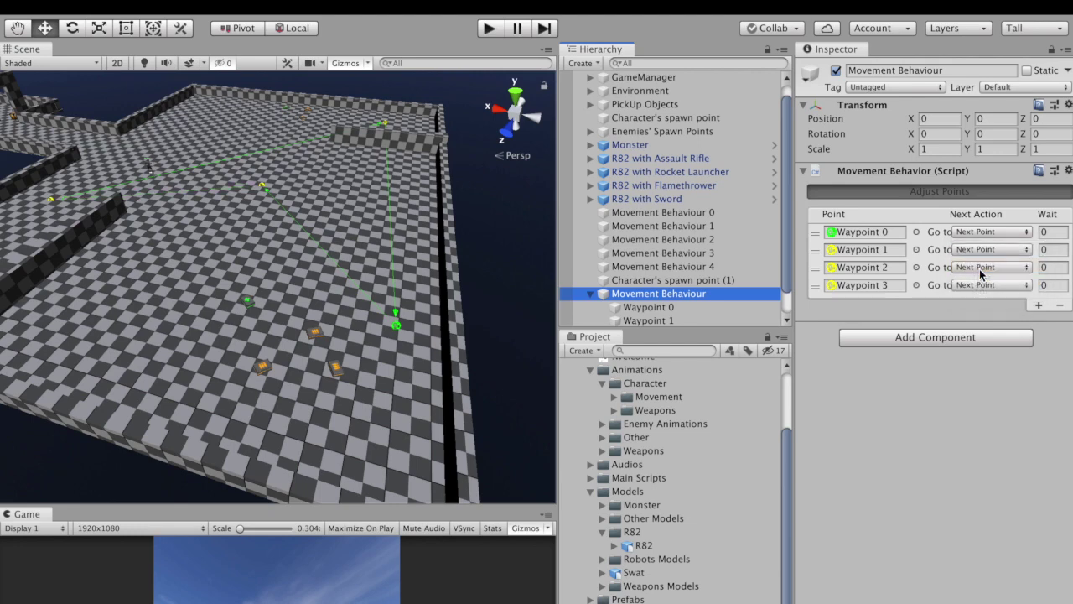
Step: Keep Waypoint 2's next action as Next Point with a wait of 5, and set Waypoint 3's next action to Stop
{"action": "left_click", "coordinate": [988, 266]}
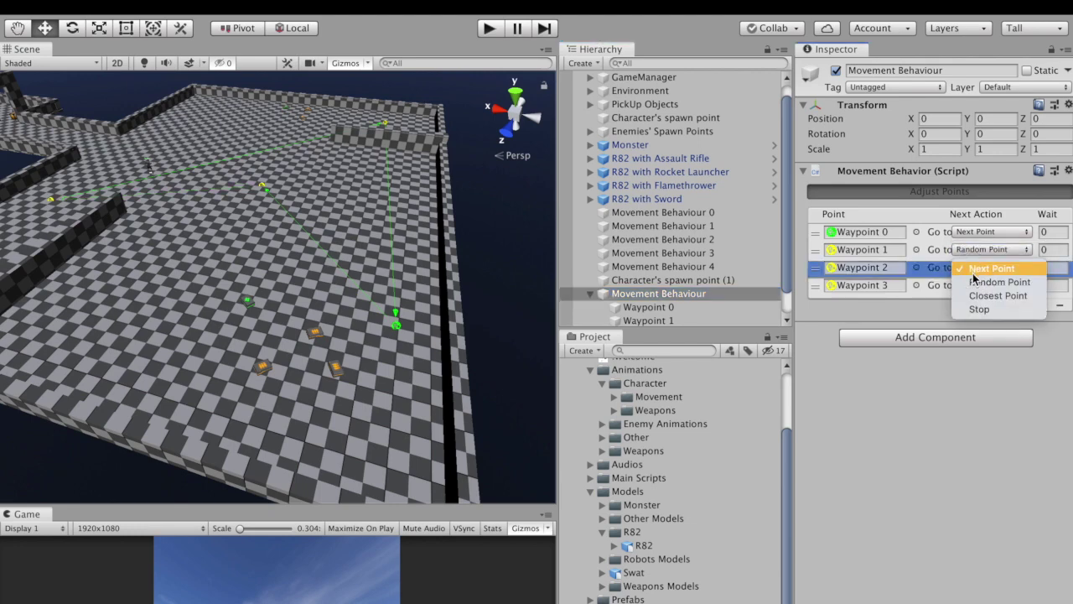
{"action": "left_click", "coordinate": [968, 268]}
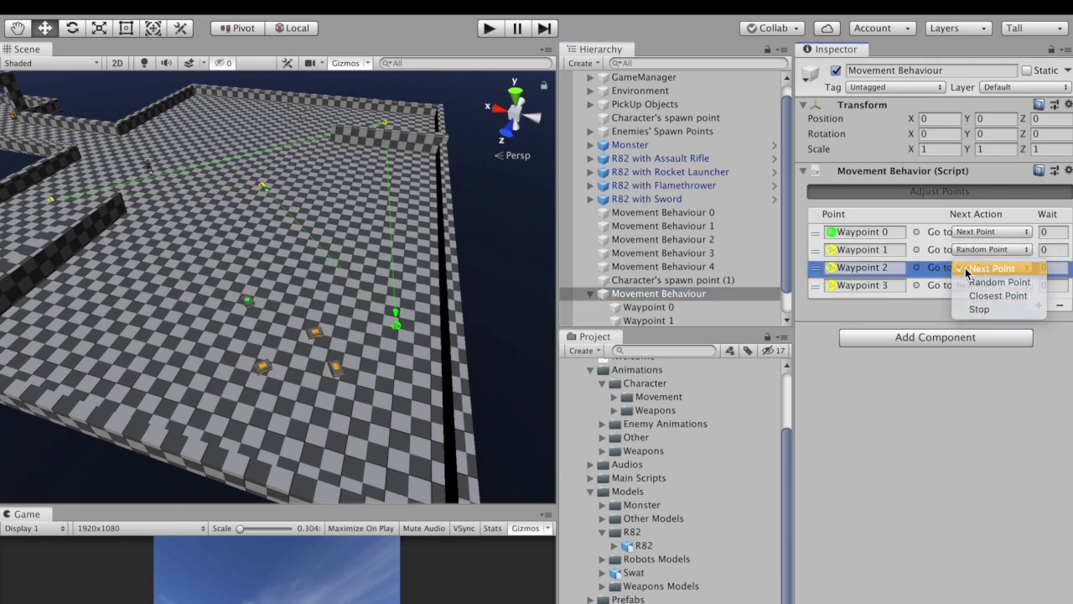
{"action": "left_click", "coordinate": [1054, 267]}
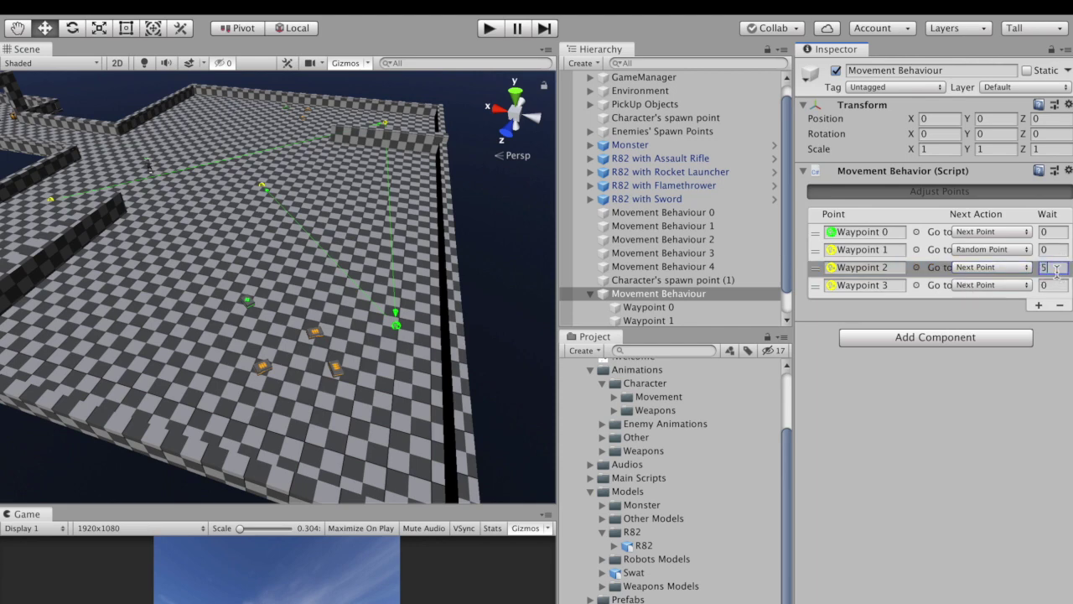
{"action": "left_click", "coordinate": [981, 285]}
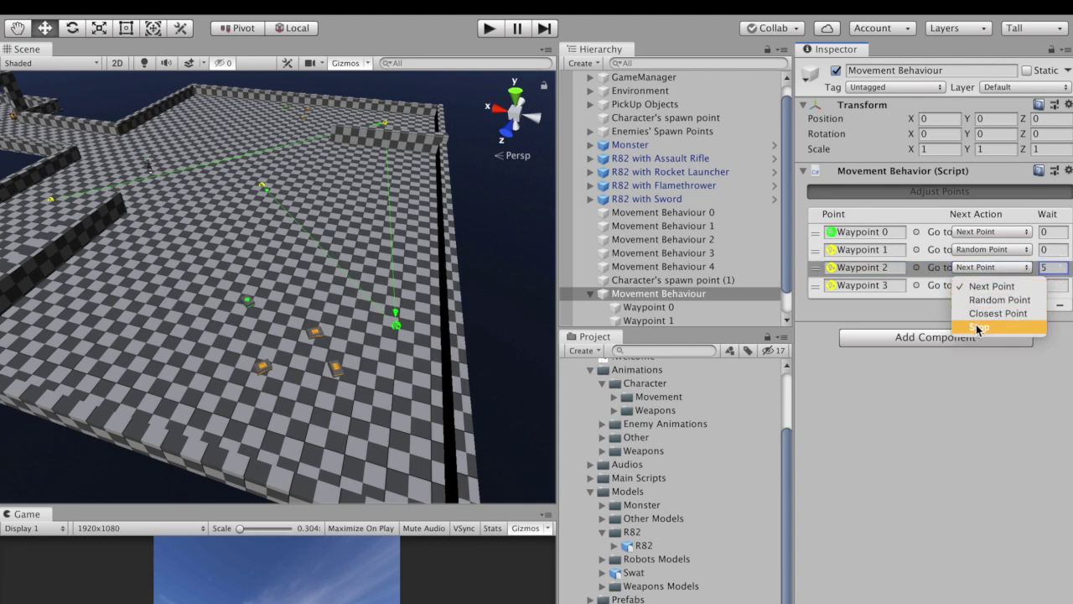
{"action": "left_click", "coordinate": [976, 324]}
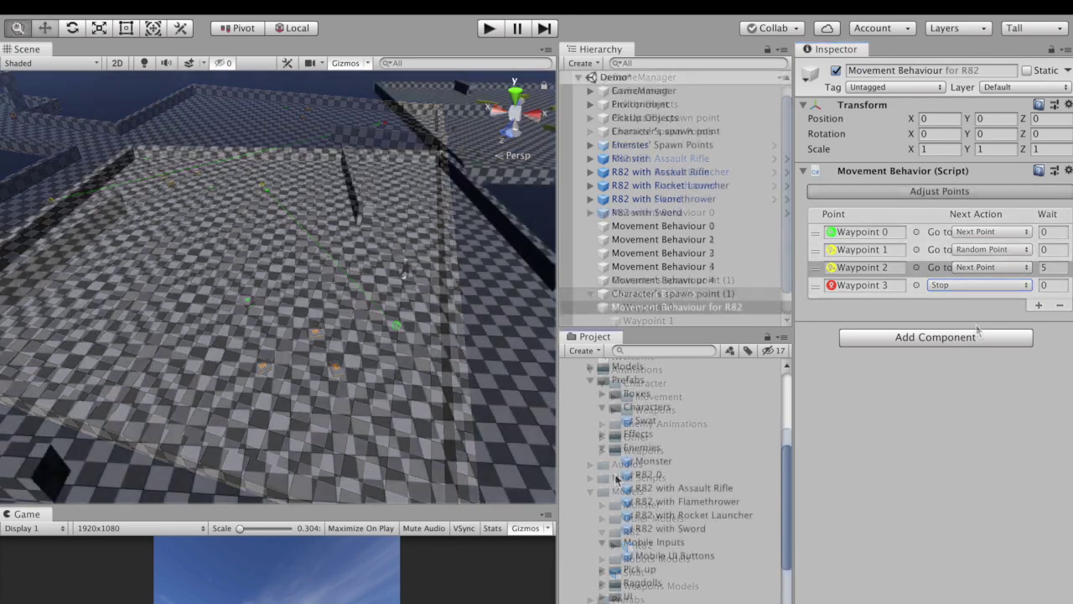
Step: Place the R82 0 prefab on the scene floor and assign Movement Behaviour for R82 as its Waypoints Behaviour
{"action": "left_click_drag", "start_coordinate": [659, 476], "coordinate": [364, 432]}
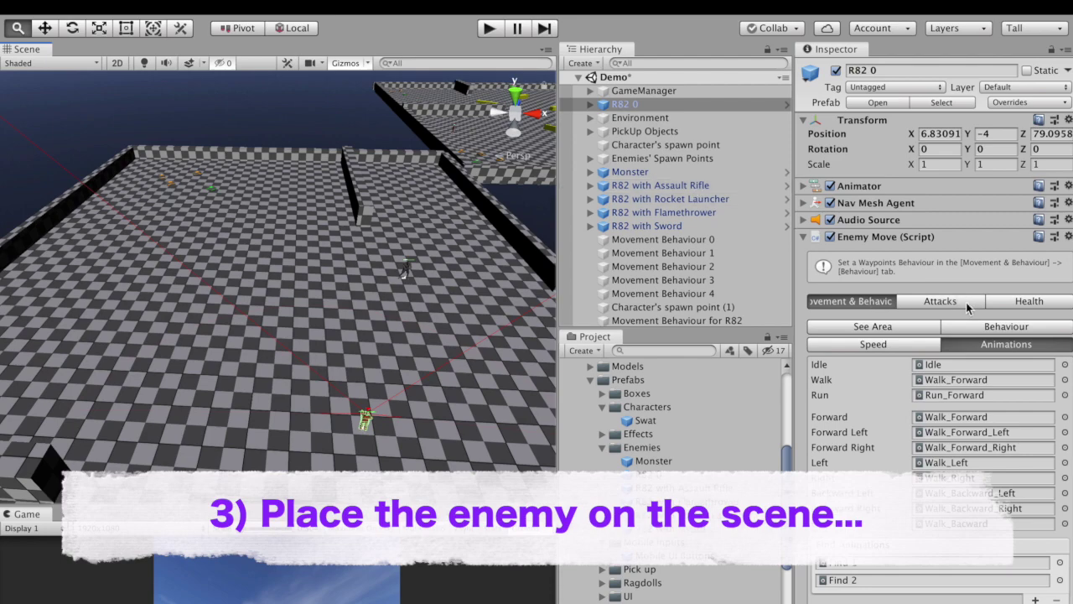
{"action": "left_click", "coordinate": [974, 328]}
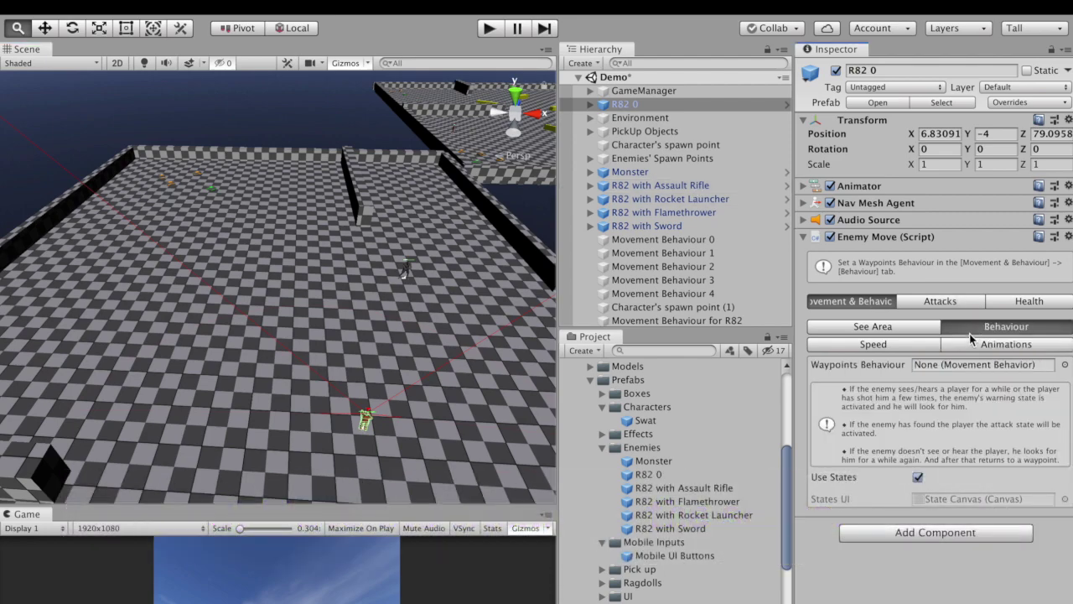
{"action": "left_click_drag", "start_coordinate": [713, 320], "coordinate": [963, 367]}
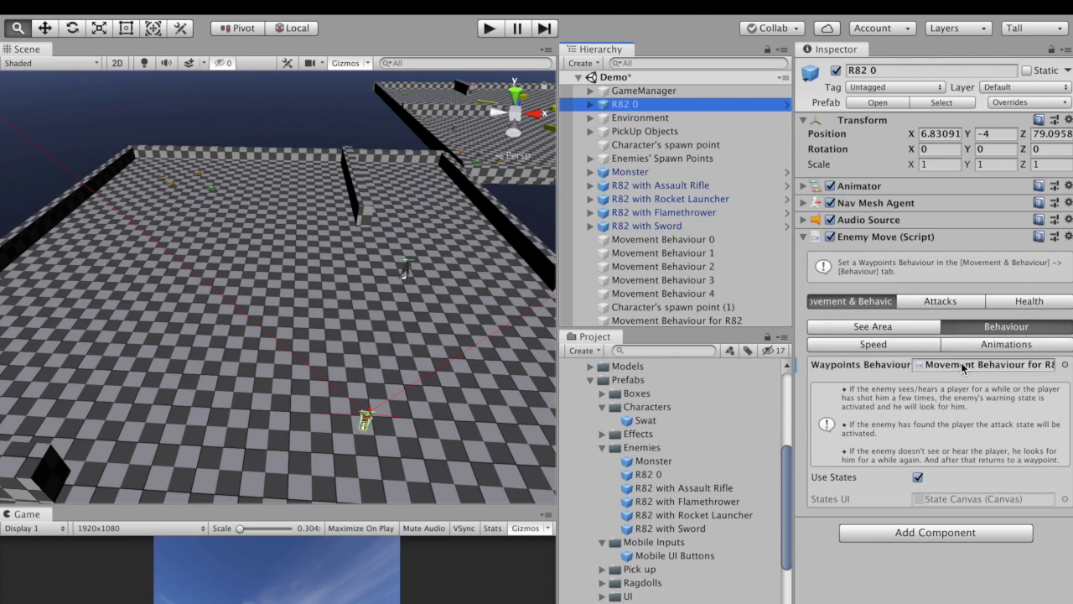
Step: Delete the R82 0 enemy from the scene
{"action": "left_click", "coordinate": [633, 105]}
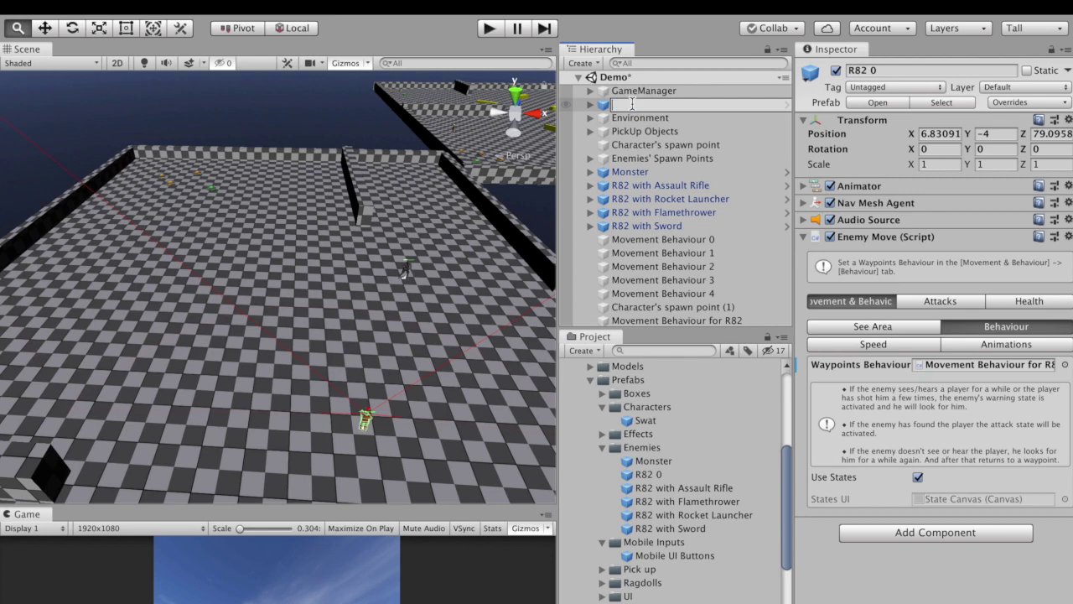
{"action": "left_click", "coordinate": [600, 107]}
{"action": "key", "text": "super+BackSpace"}
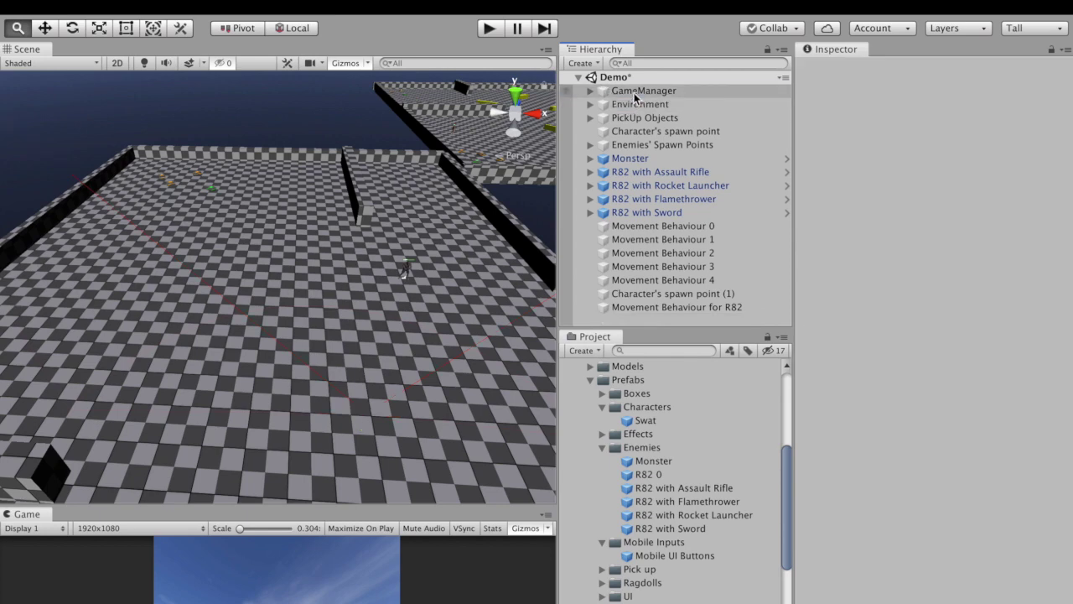
Step: Add an entry to the GameManager's enemies with the R82 0 prefab and Movement Behaviour for R82
{"action": "left_click", "coordinate": [635, 92]}
{"action": "left_click", "coordinate": [956, 195]}
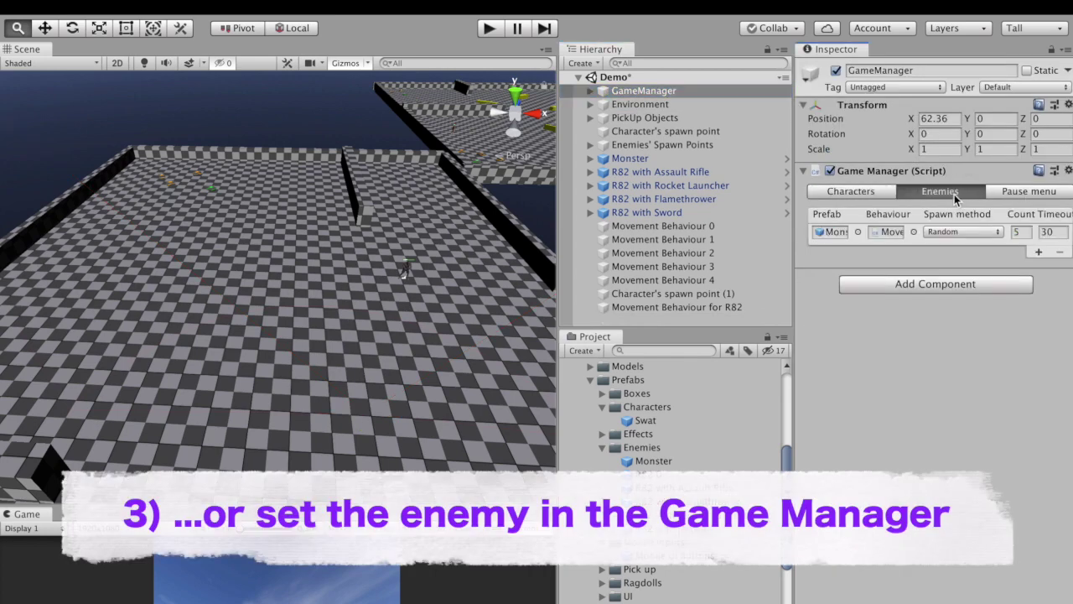
{"action": "left_click", "coordinate": [1039, 252]}
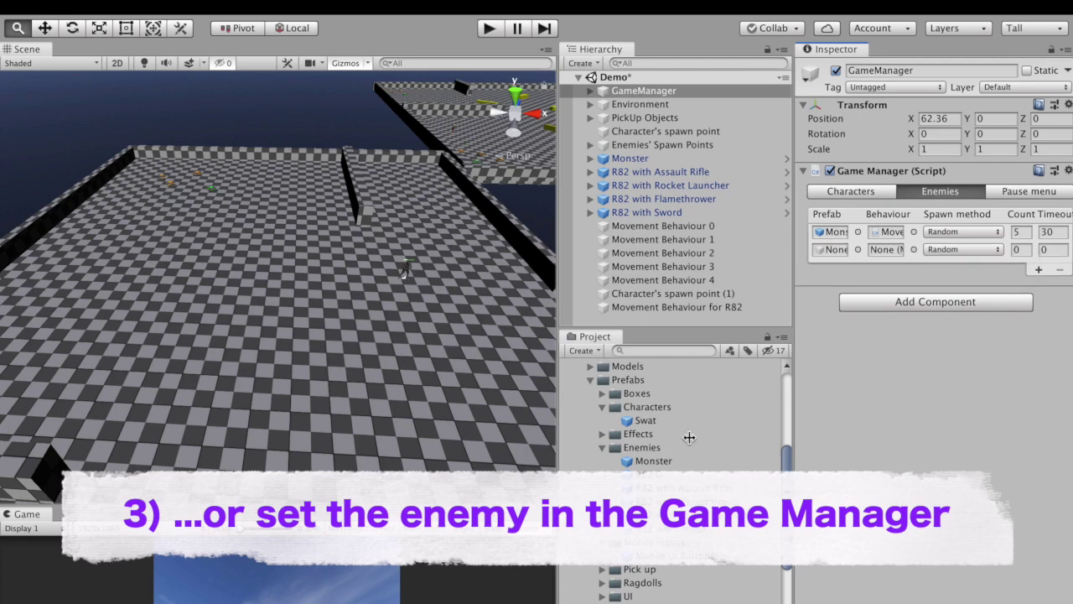
{"action": "left_click_drag", "start_coordinate": [650, 474], "coordinate": [830, 255]}
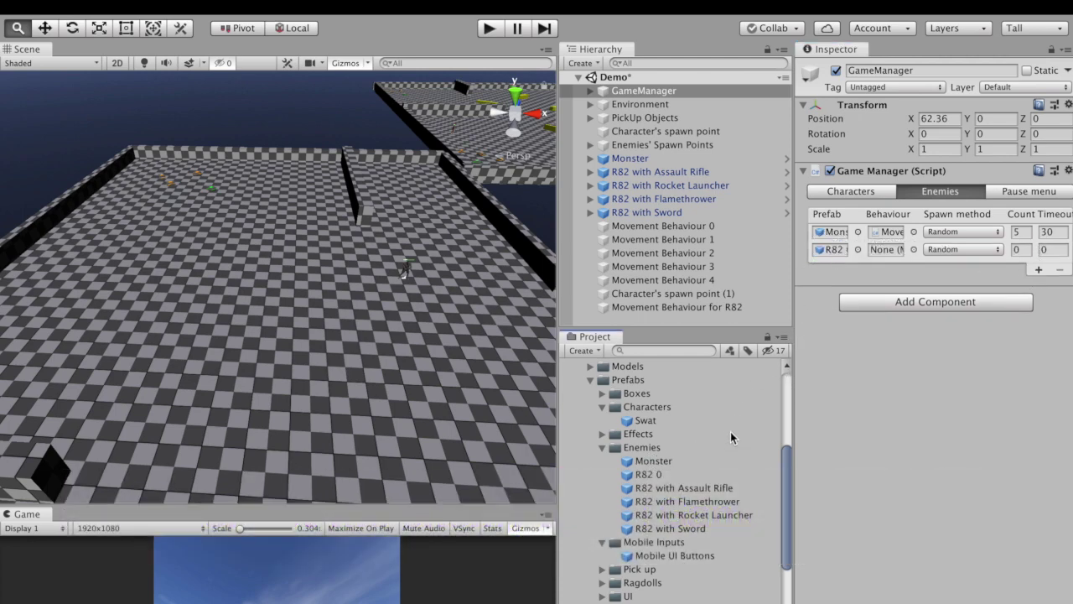
{"action": "left_click_drag", "start_coordinate": [671, 307], "coordinate": [886, 256]}
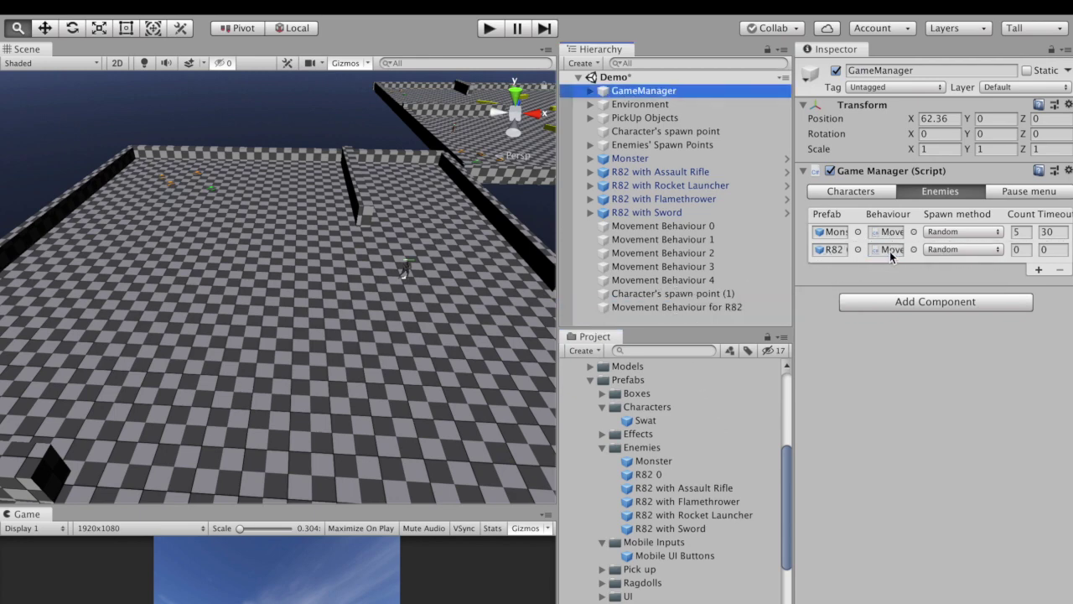
Step: Set the R82 0 entry's spawn count to 2 and open its timeout for editing
{"action": "left_click", "coordinate": [1023, 247]}
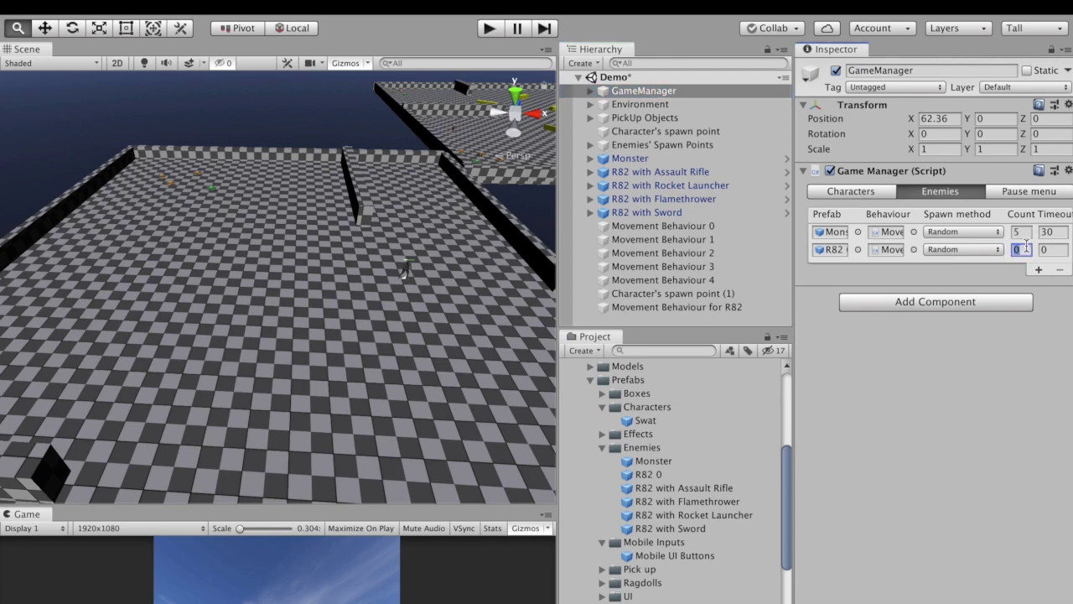
{"action": "type", "text": "2"}
{"action": "left_click", "coordinate": [1063, 249]}
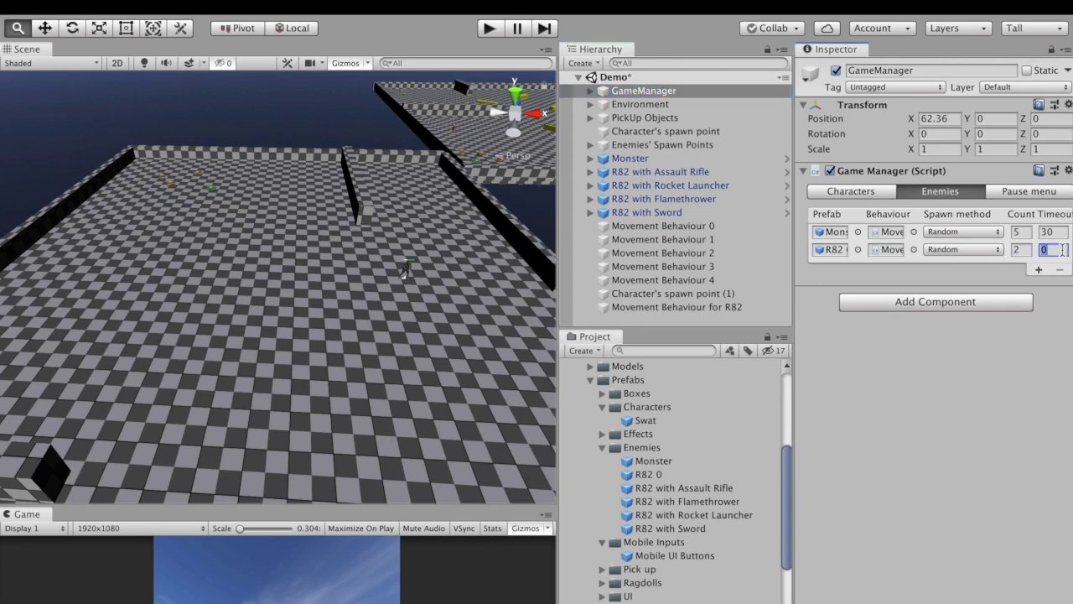